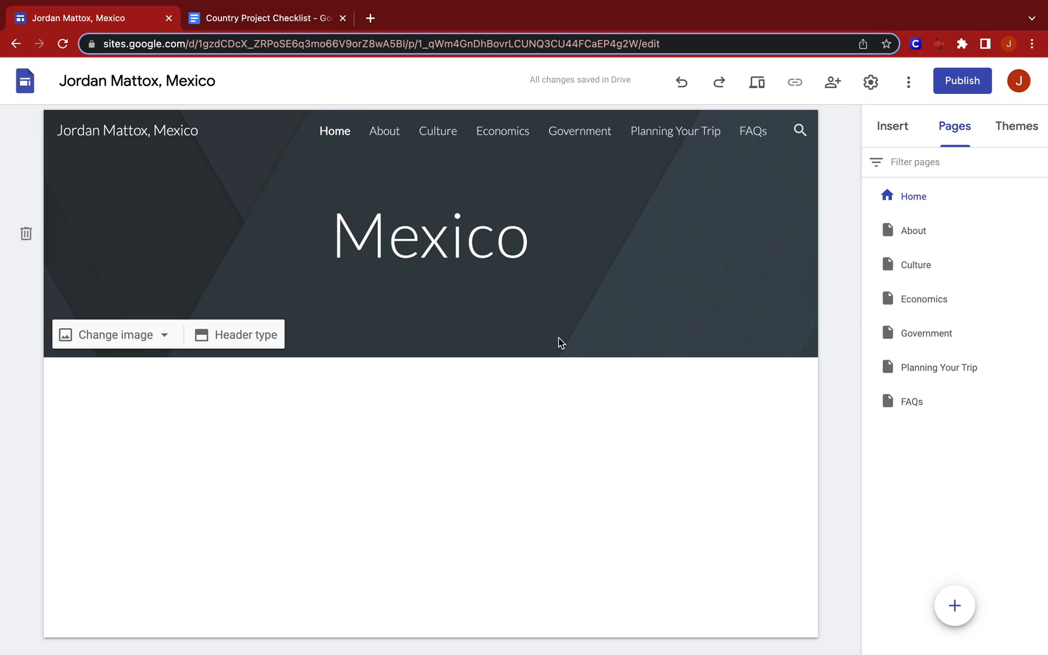
Insert a text box below the Home page header, with Title style and centre alignment.
double_click(463, 410)
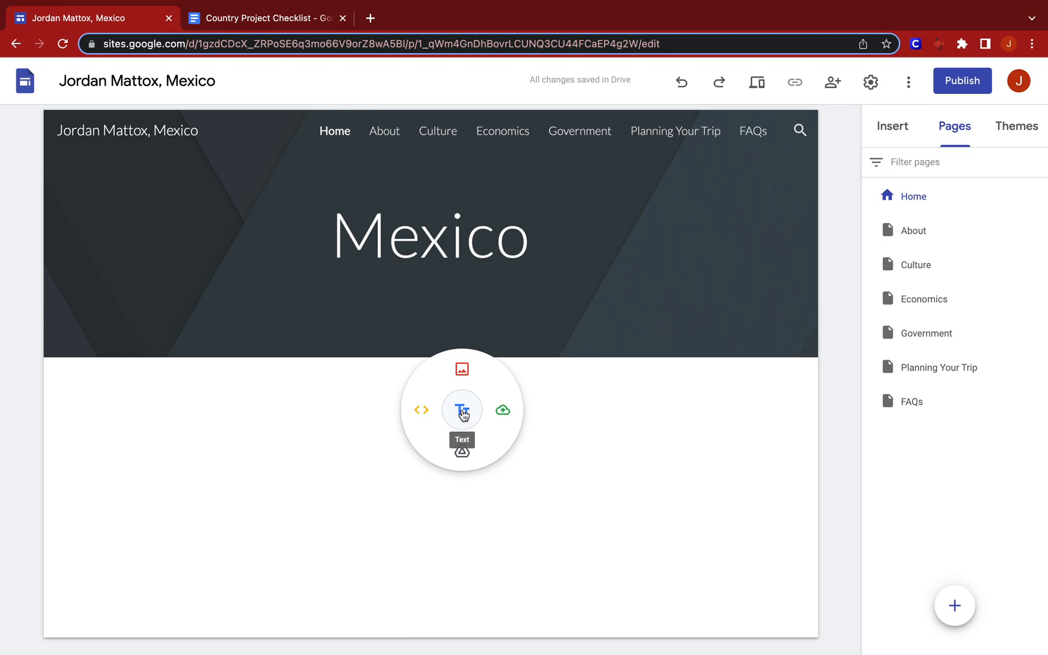
left_click(463, 413)
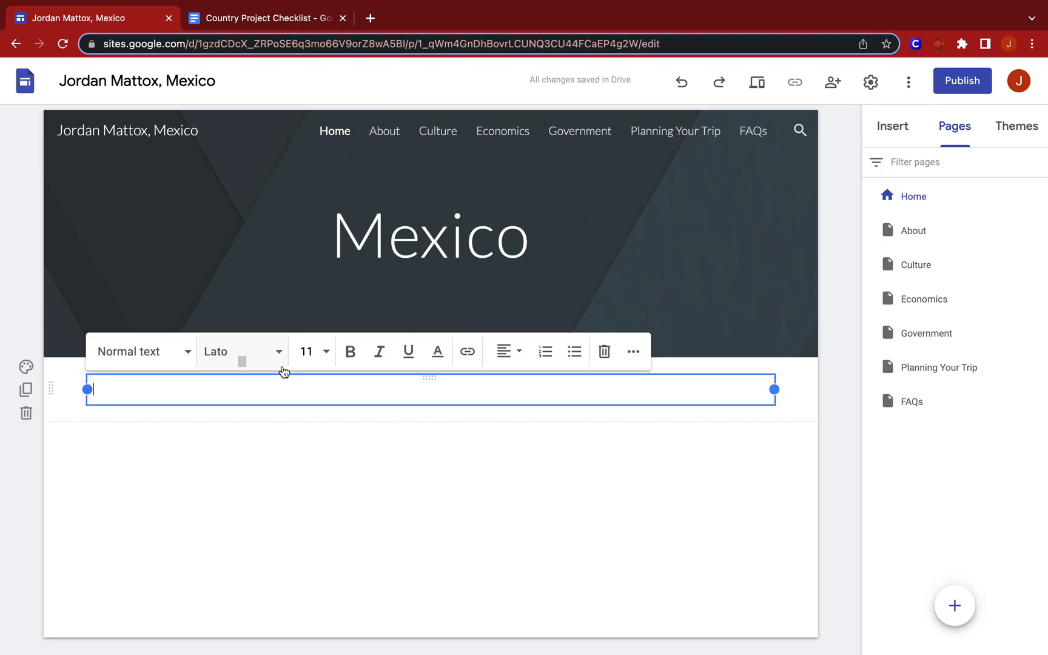
left_click(188, 358)
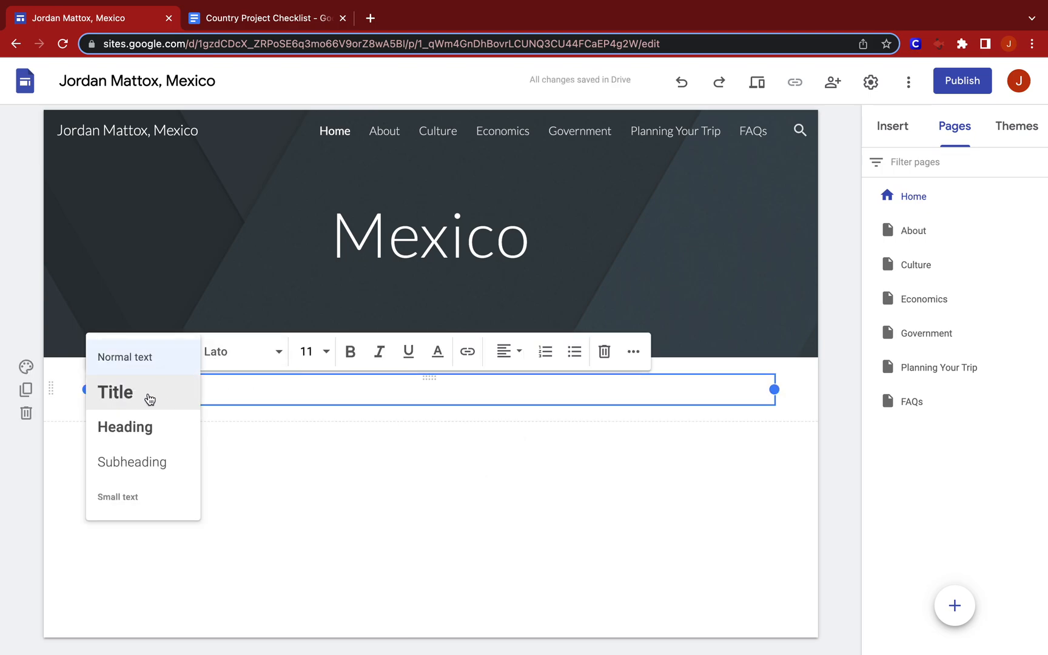
left_click(175, 356)
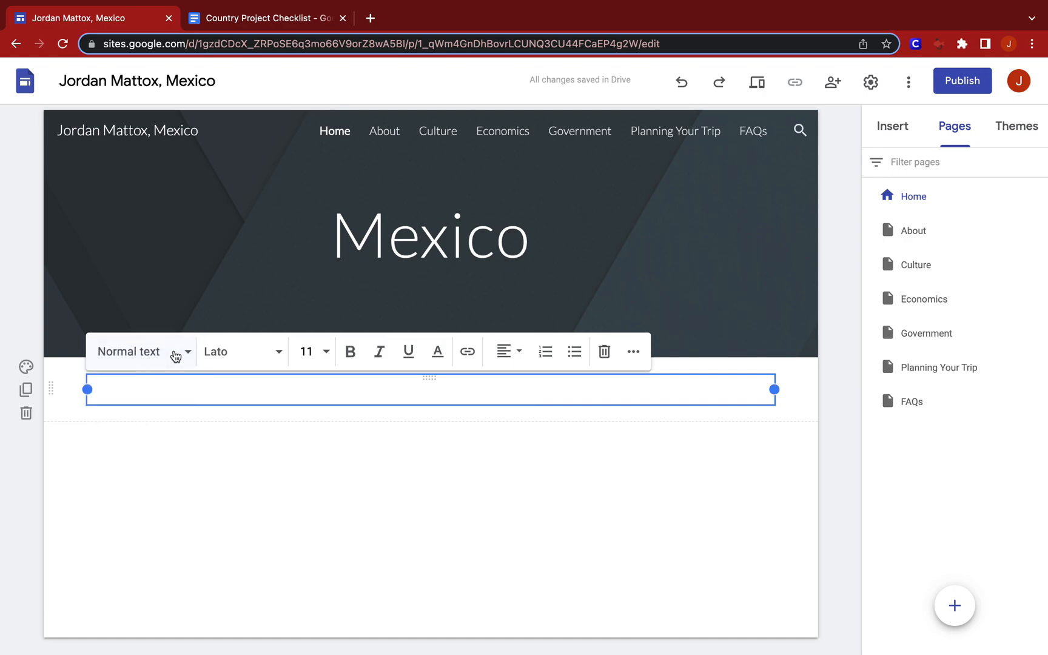
left_click(182, 353)
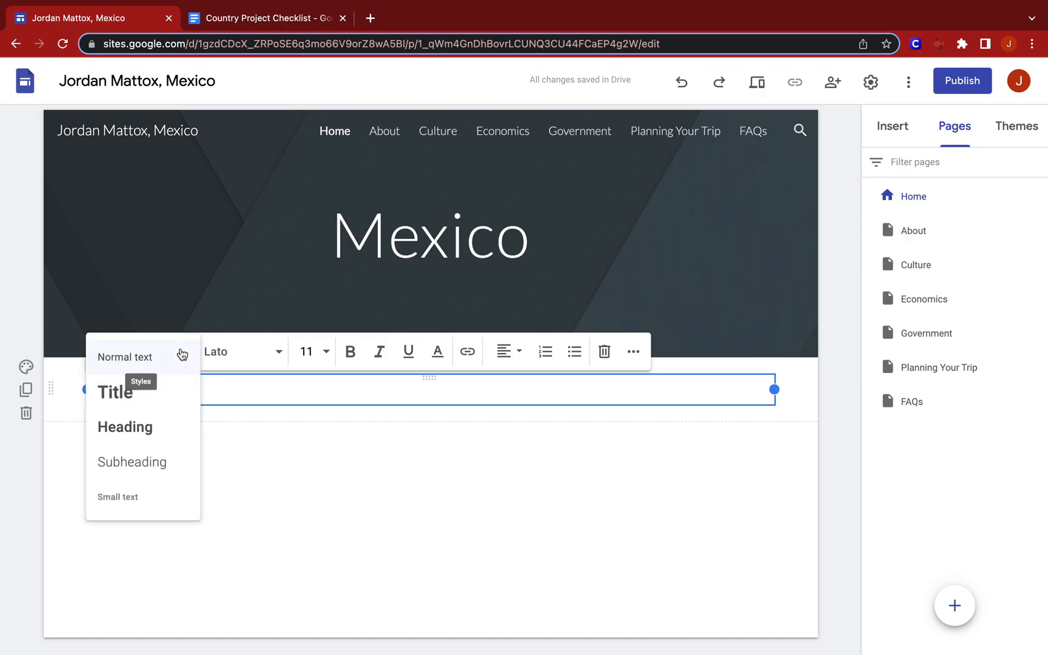
left_click(144, 395)
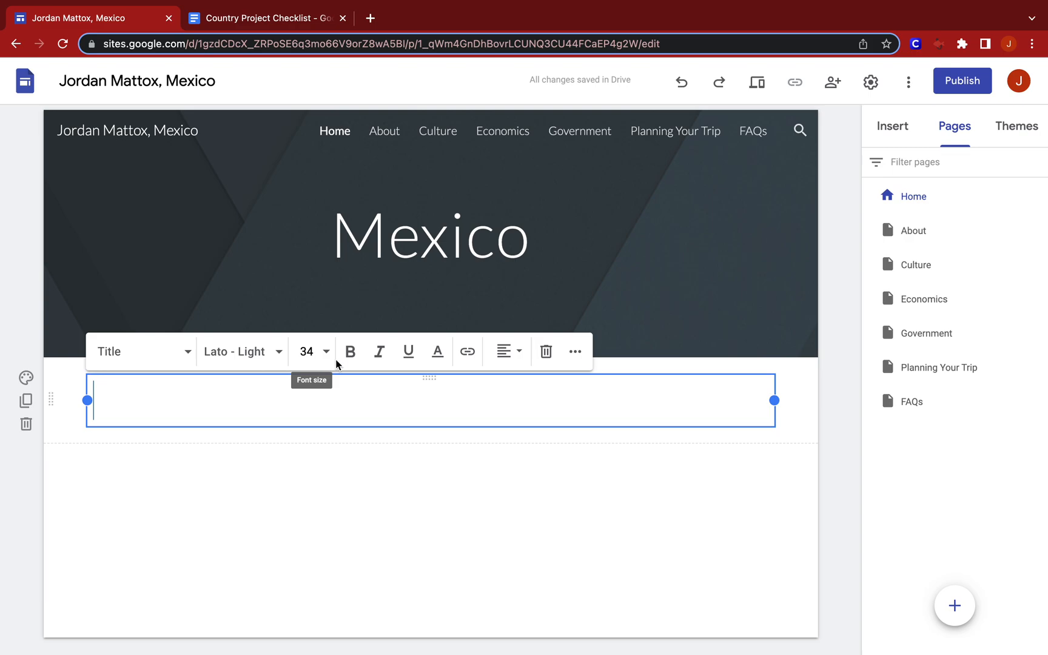
left_click(504, 355)
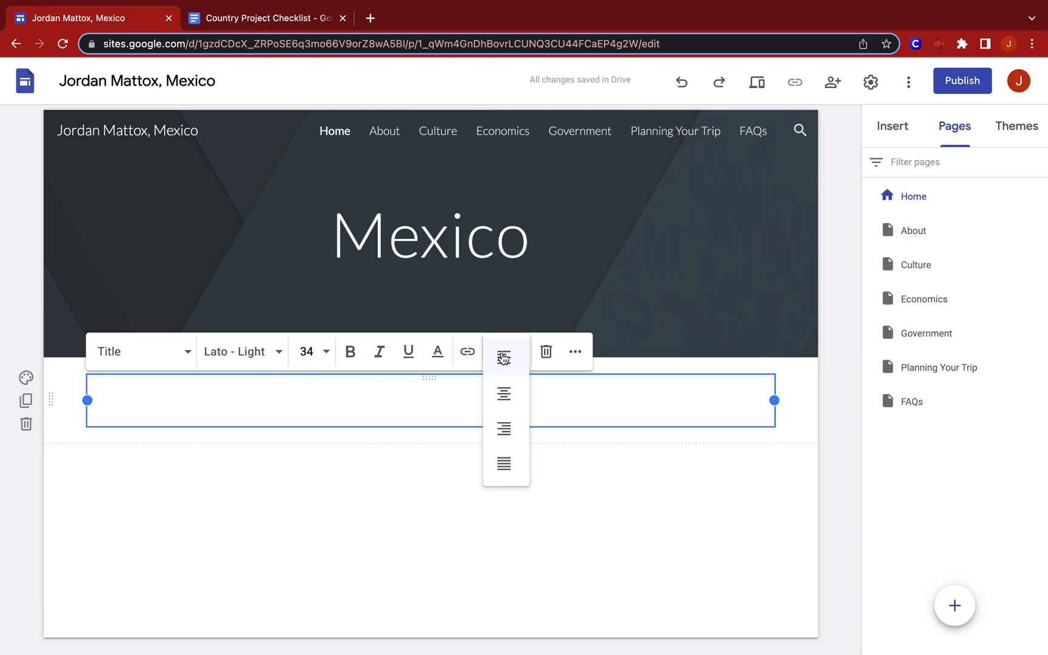
left_click(510, 403)
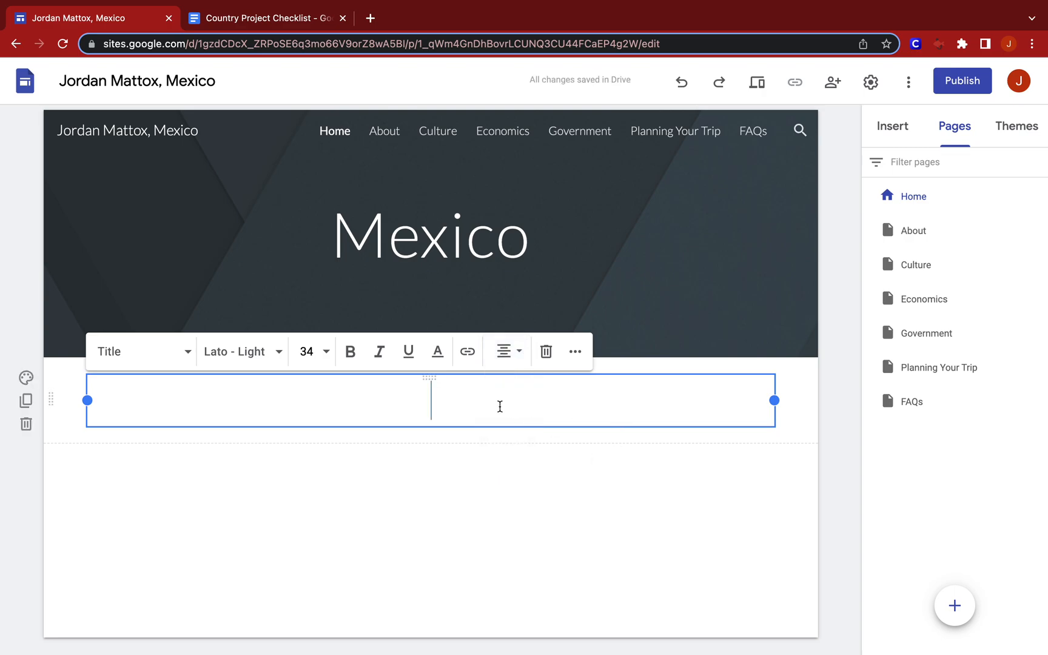
Enter the title "Welcome to my Country Project Website on Mexico!" in the new text box.
type("Welcome to my o")
key("BackSpace")
type("Country Project Website on ")
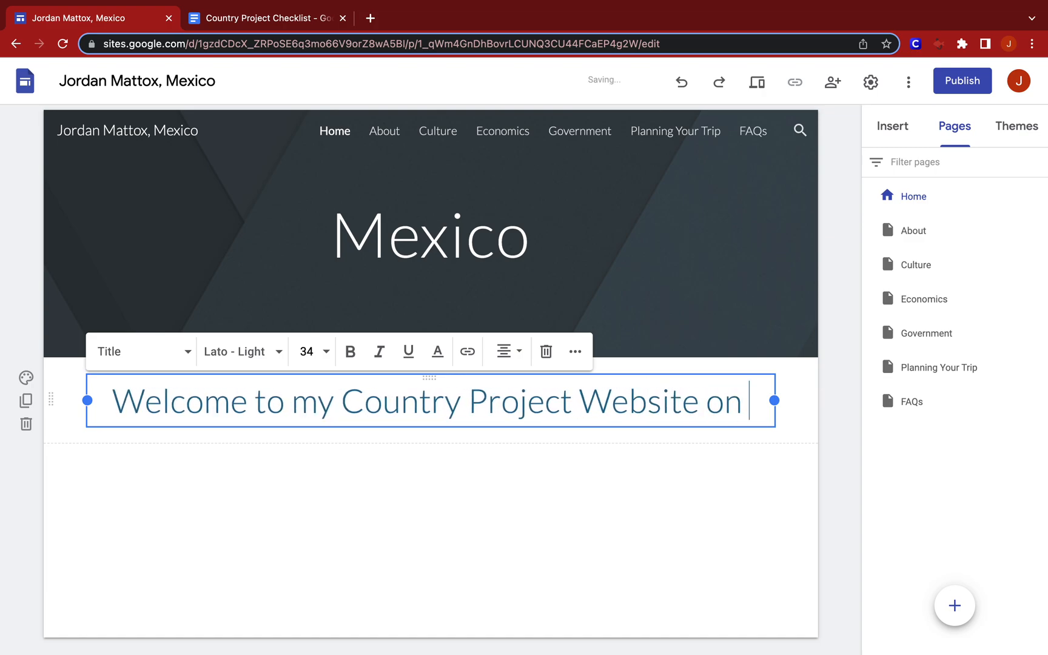
type("Mexico")
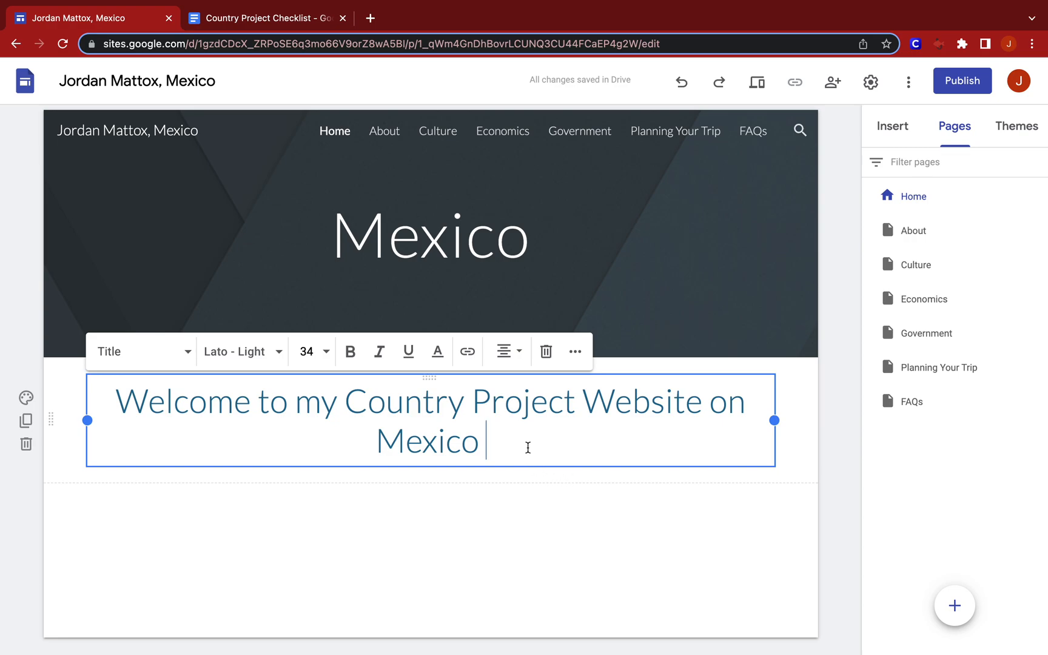
key("BackSpace")
type("!")
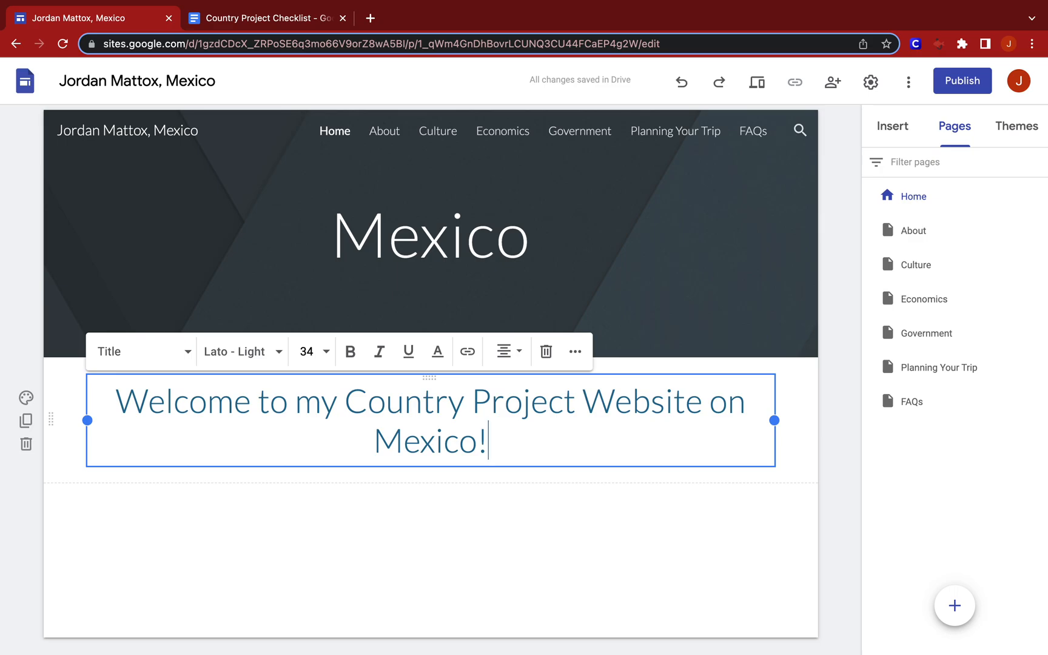
Try to copy the paragraph under the welcome title in the Example Country Project Site, and return to the Mexico site being built.
key("ctrl+Up")
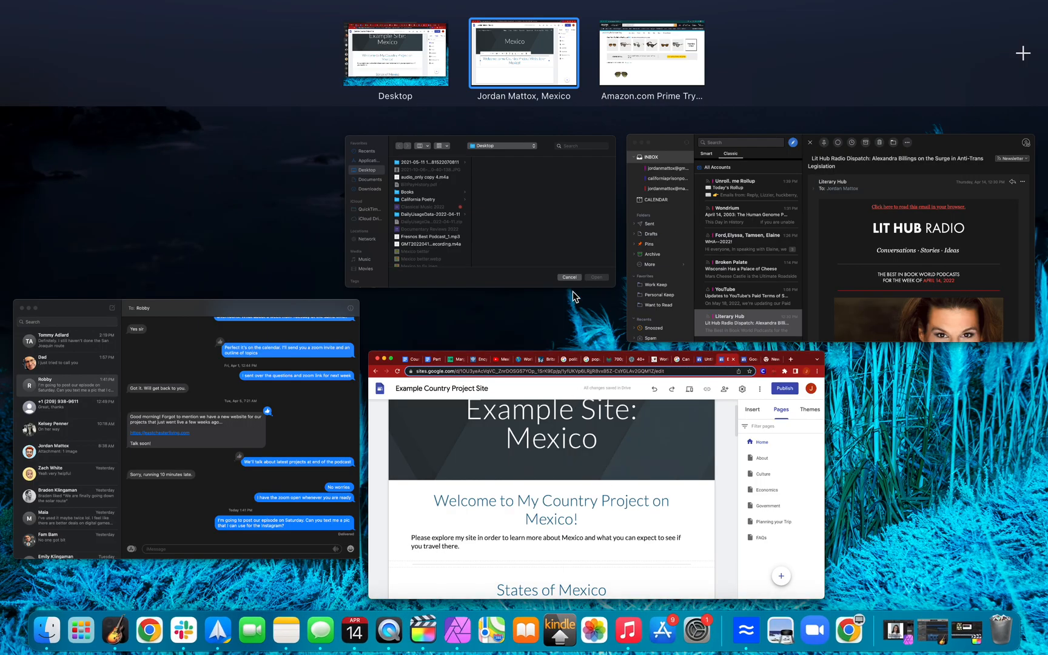
left_click(587, 401)
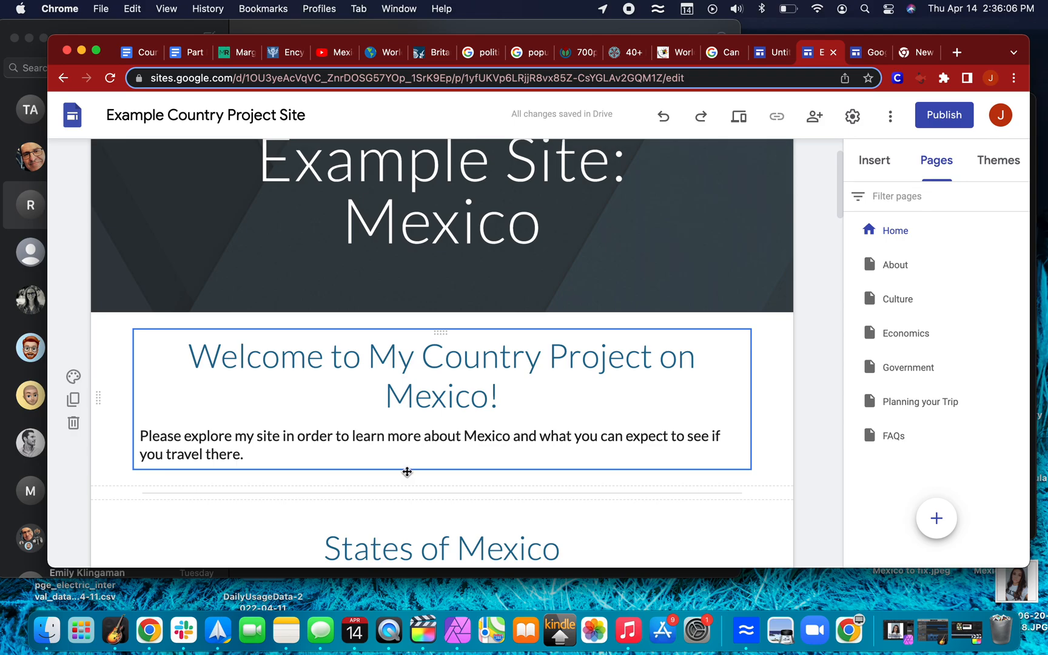
left_click_drag(245, 455, 132, 444)
left_click(132, 444)
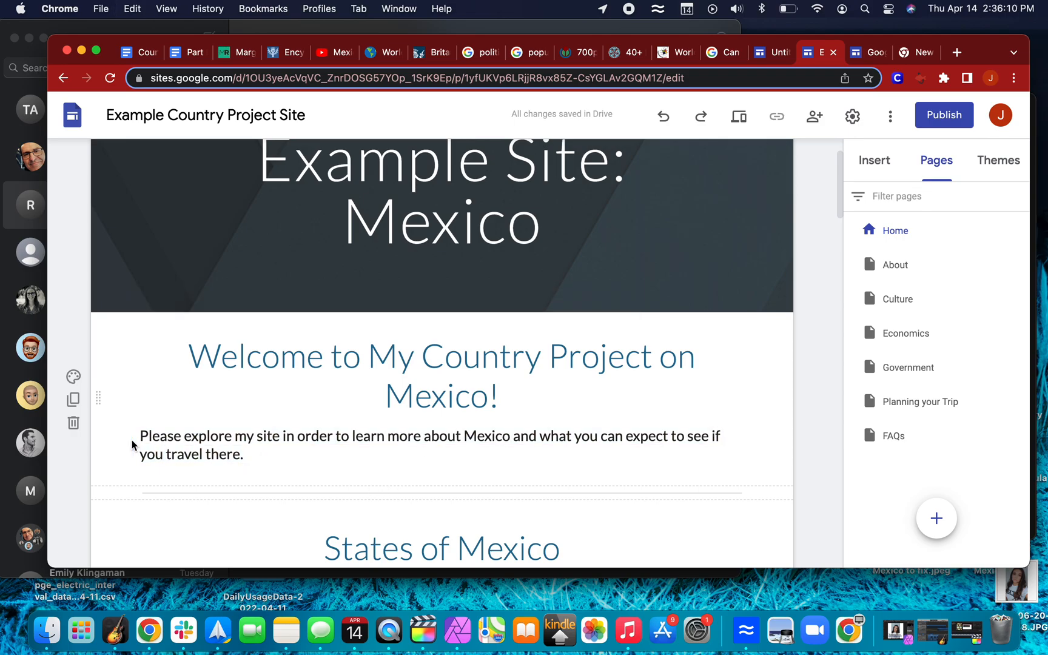
key("ctrl+Up")
left_click(529, 66)
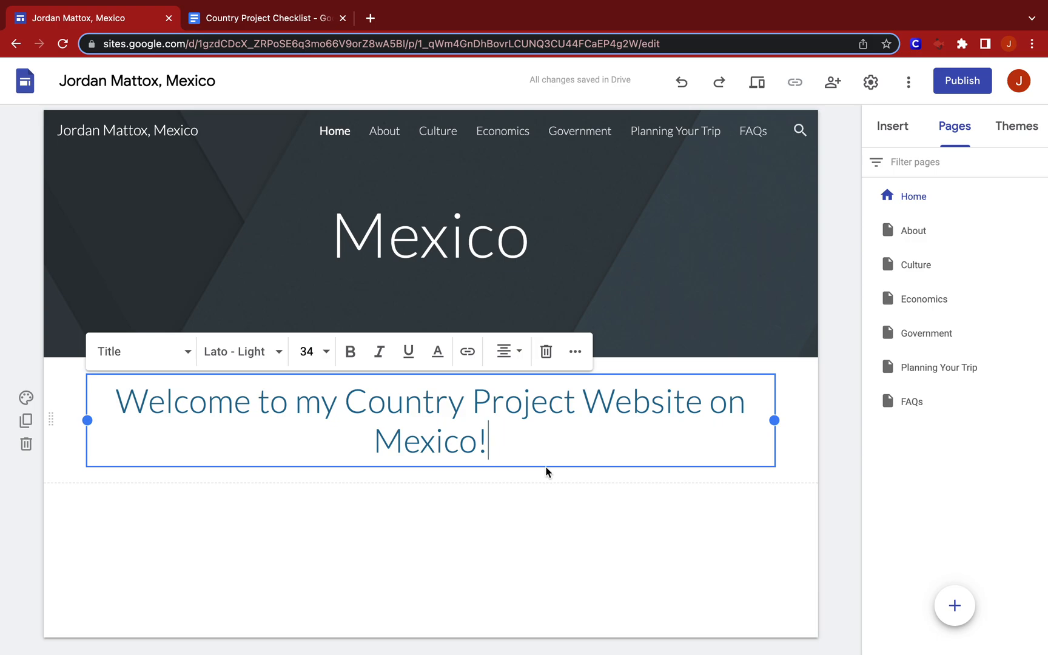
Start a centred line beneath the welcome title and paste the clipboard content there.
key("Return")
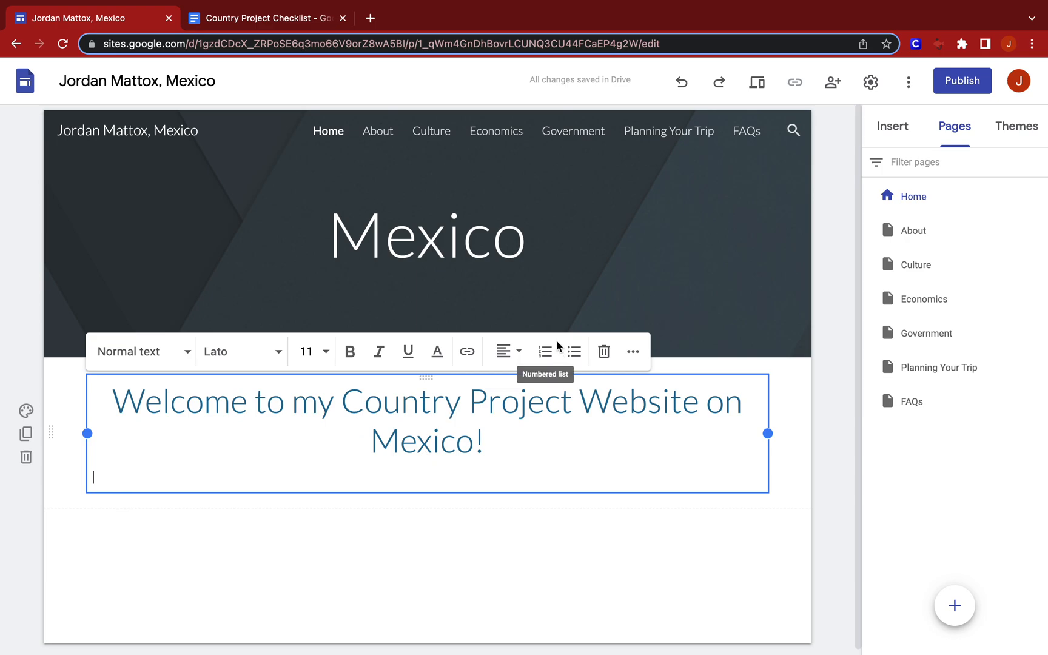
left_click(515, 358)
left_click(504, 394)
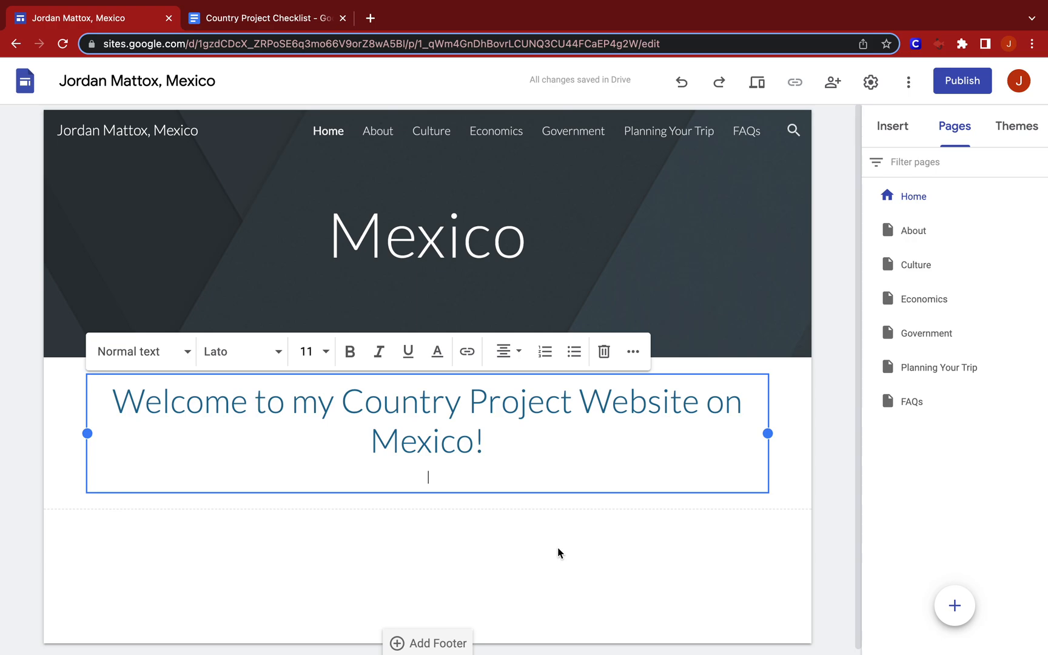
type("Maps of Mexico Below are some maps of Mexico to give you a visual picture of the country.")
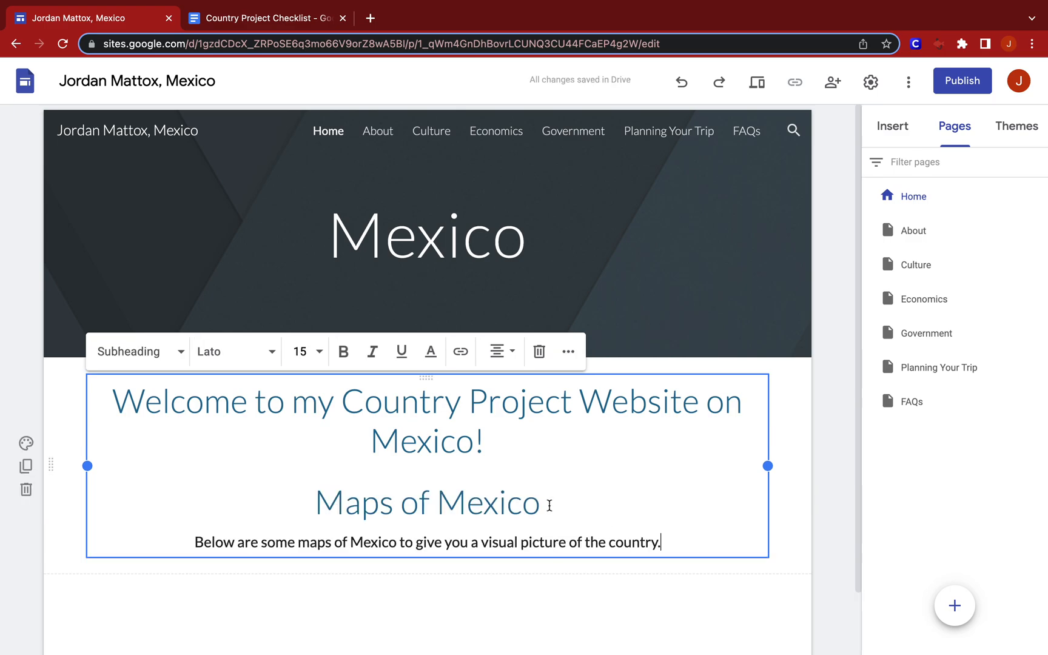
Delete the pasted "Maps of Mexico" heading and its sentence, along with the empty line beneath the welcome title.
key("ctrl+Up")
key("ctrl+Up")
left_click_drag(662, 543, 315, 494)
key("BackSpace")
key("BackSpace")
key("BackSpace")
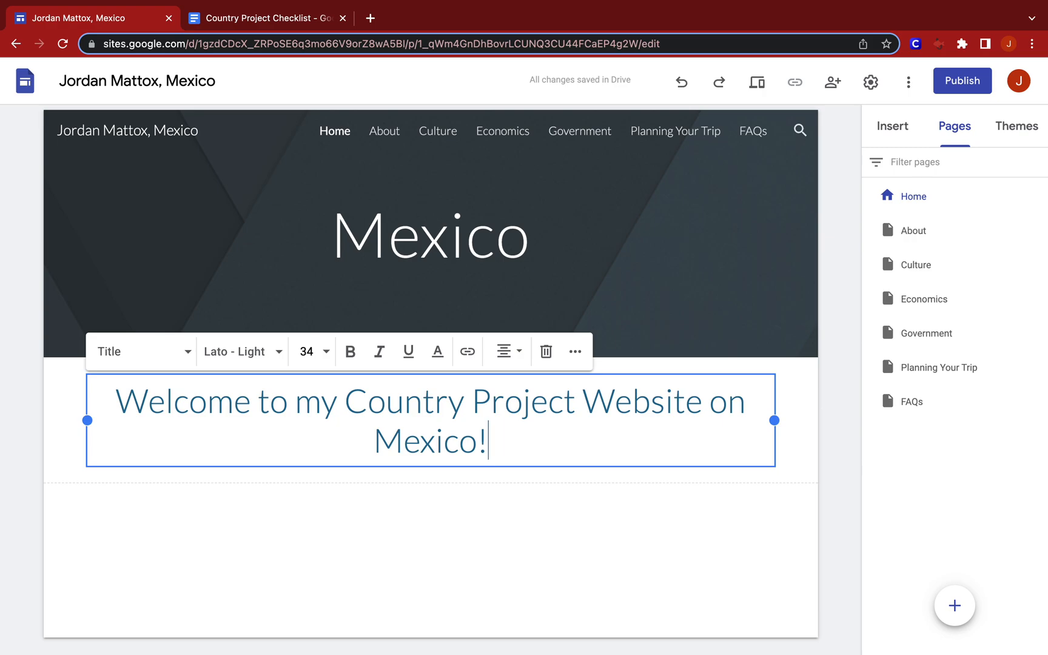
Add a new centred line beneath the welcome title.
key("Return")
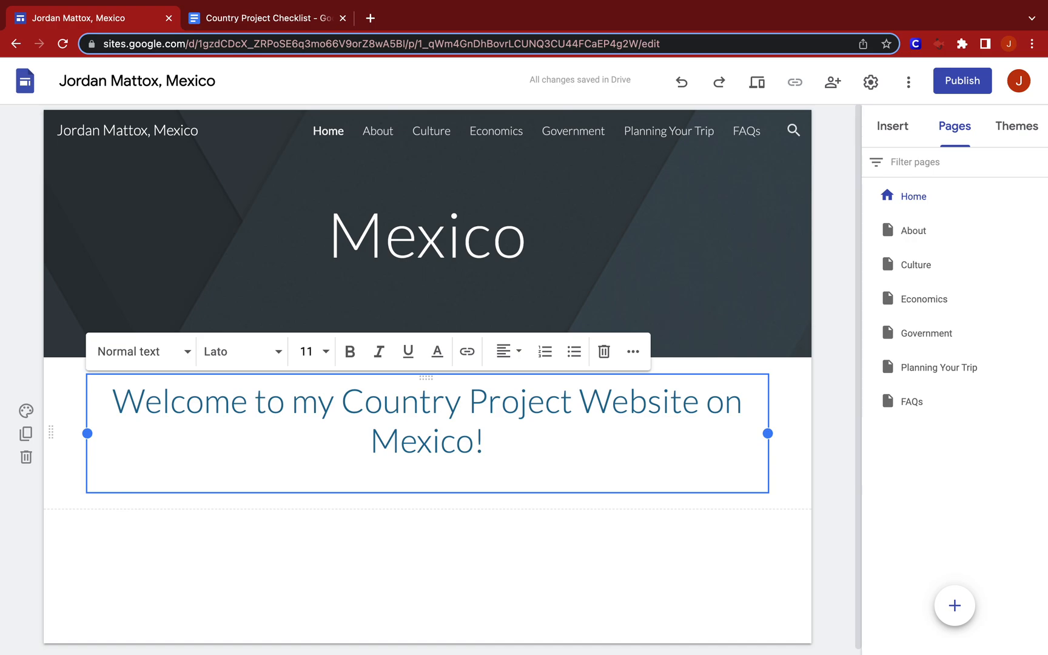
left_click(507, 353)
left_click(509, 392)
Copy the "Please explore my site" paragraph from the Example Country Project Site to beneath the welcome title, removing the extra blank line.
key("ctrl+Up")
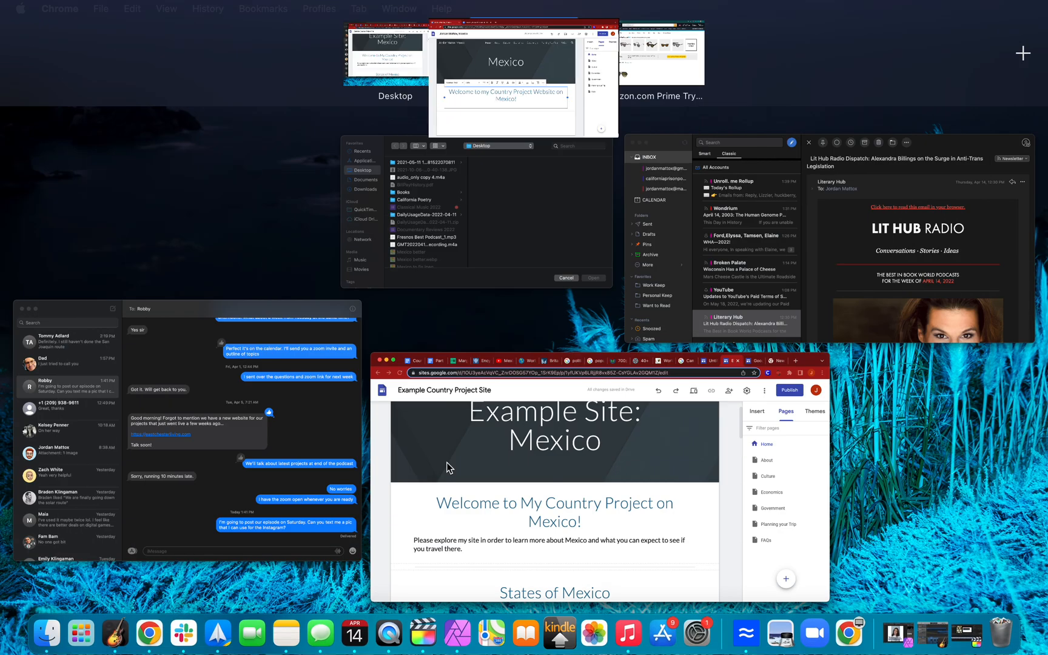
left_click(476, 457)
left_click(221, 460)
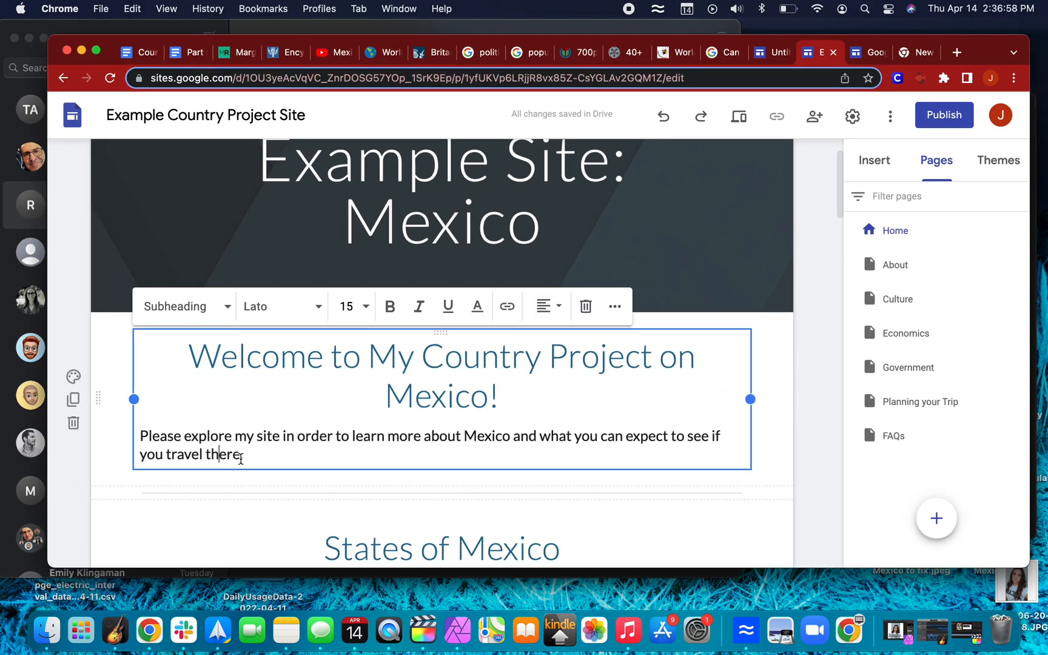
left_click_drag(253, 455, 142, 438)
key("super+c")
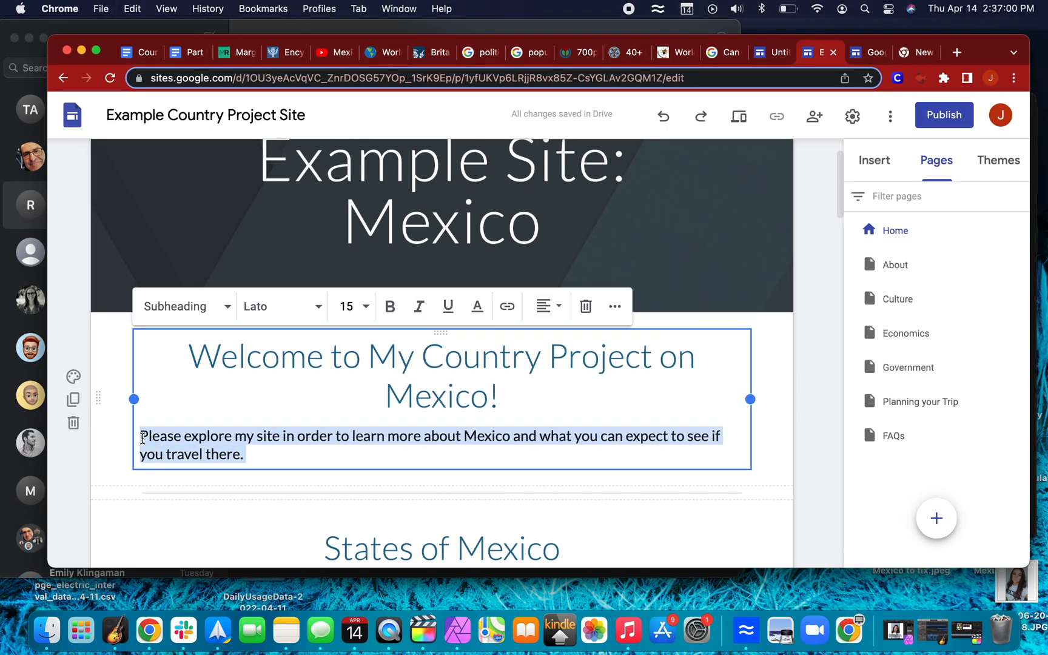
key("ctrl+Up")
left_click(492, 54)
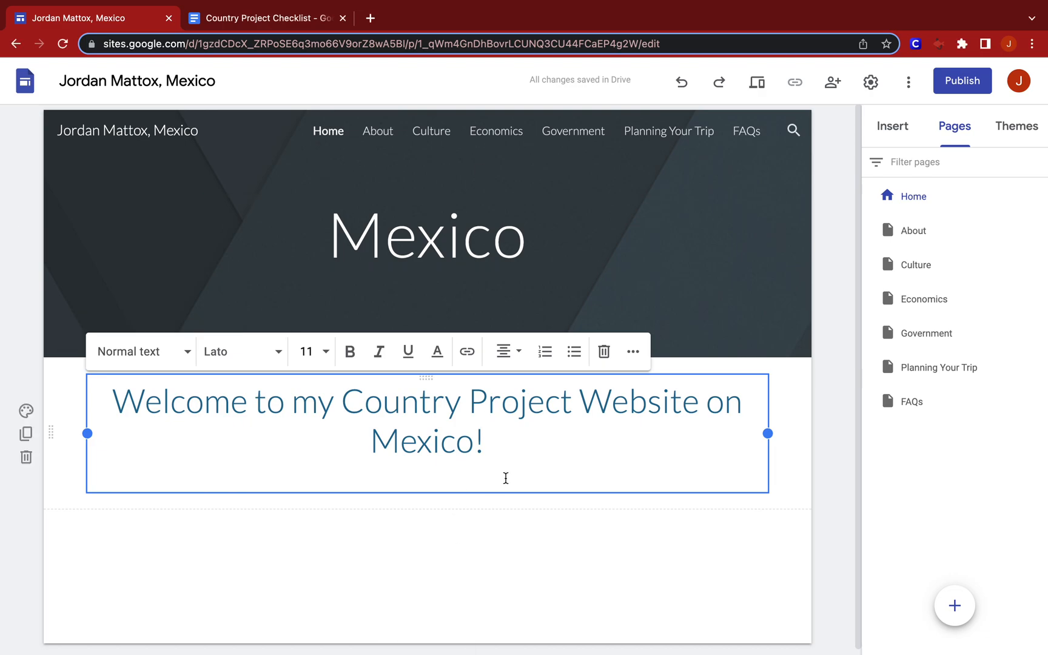
key("super+v")
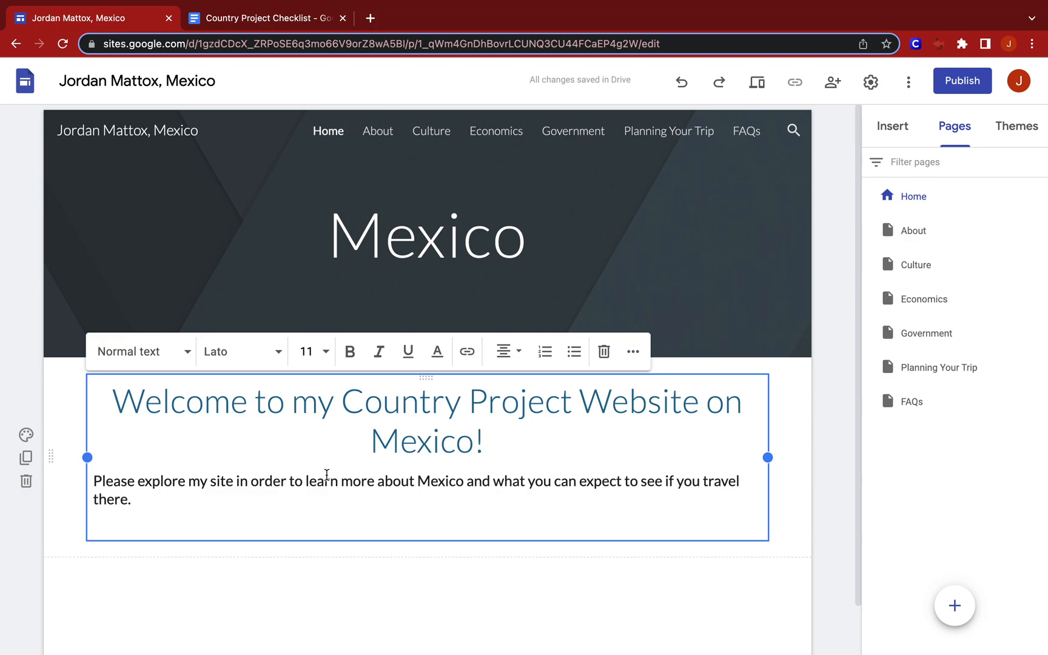
key("BackSpace")
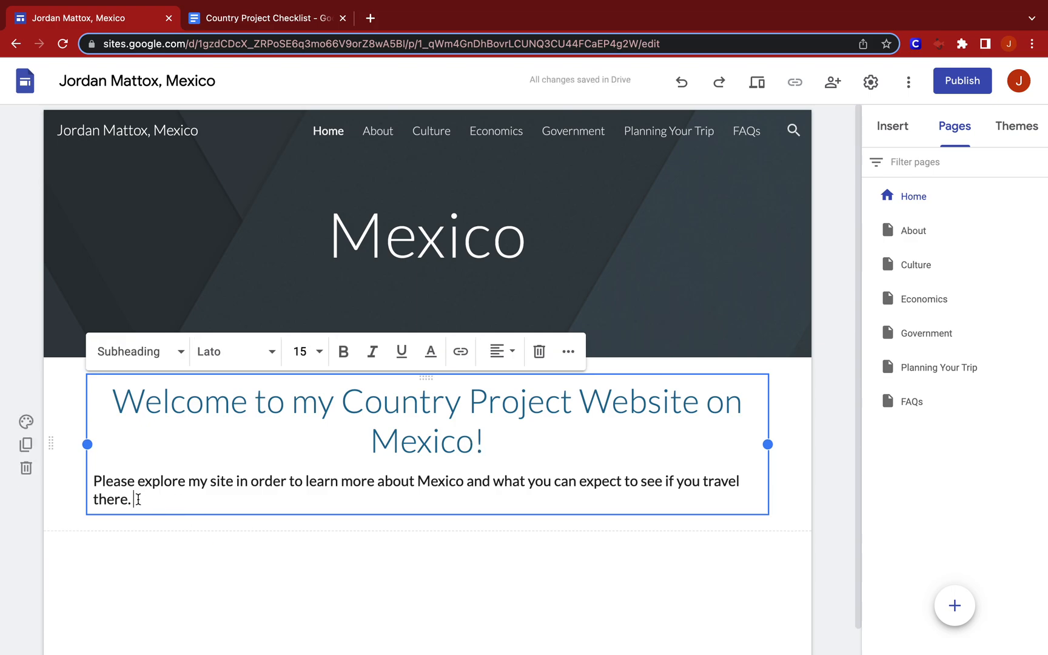
Centre the "Please explore my site" paragraph beneath the welcome title.
left_click_drag(138, 499, 91, 476)
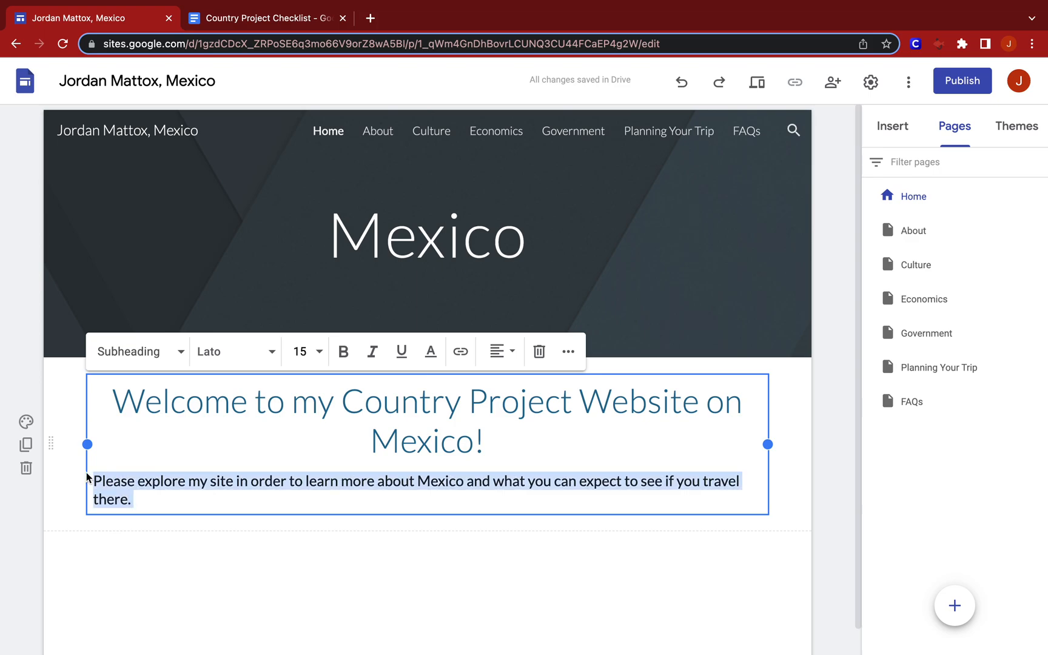
left_click(497, 351)
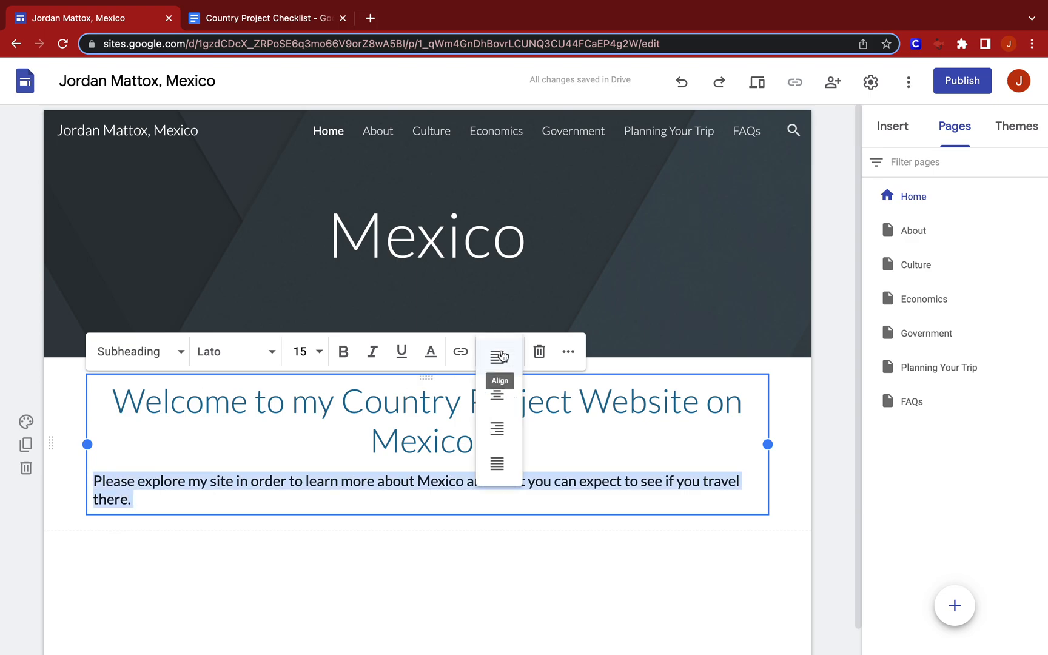
left_click(502, 390)
left_click(492, 496)
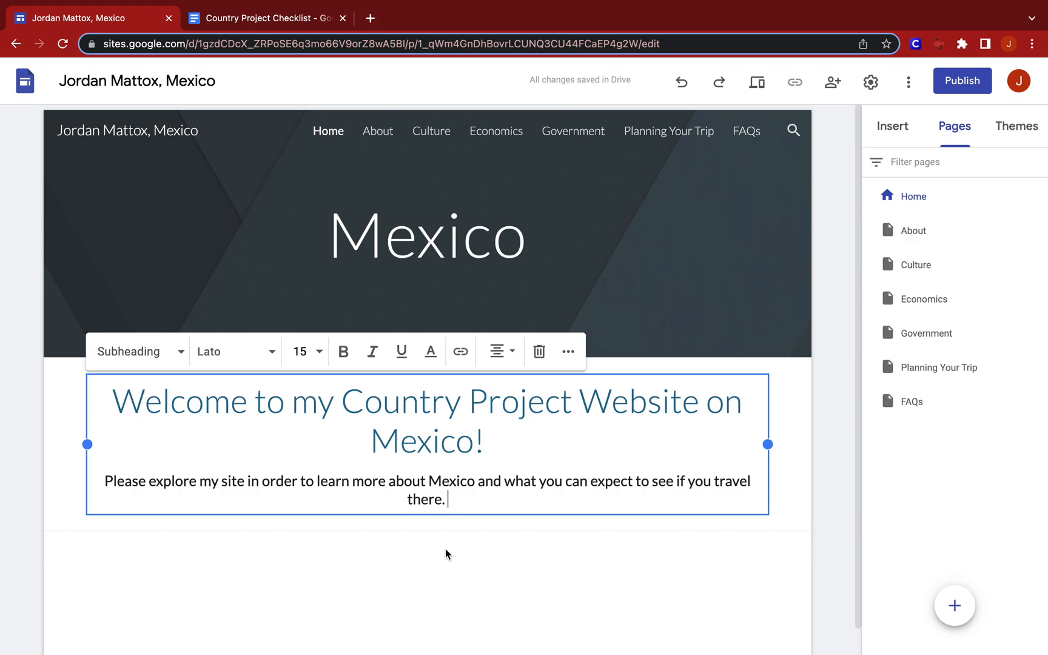
double_click(458, 481)
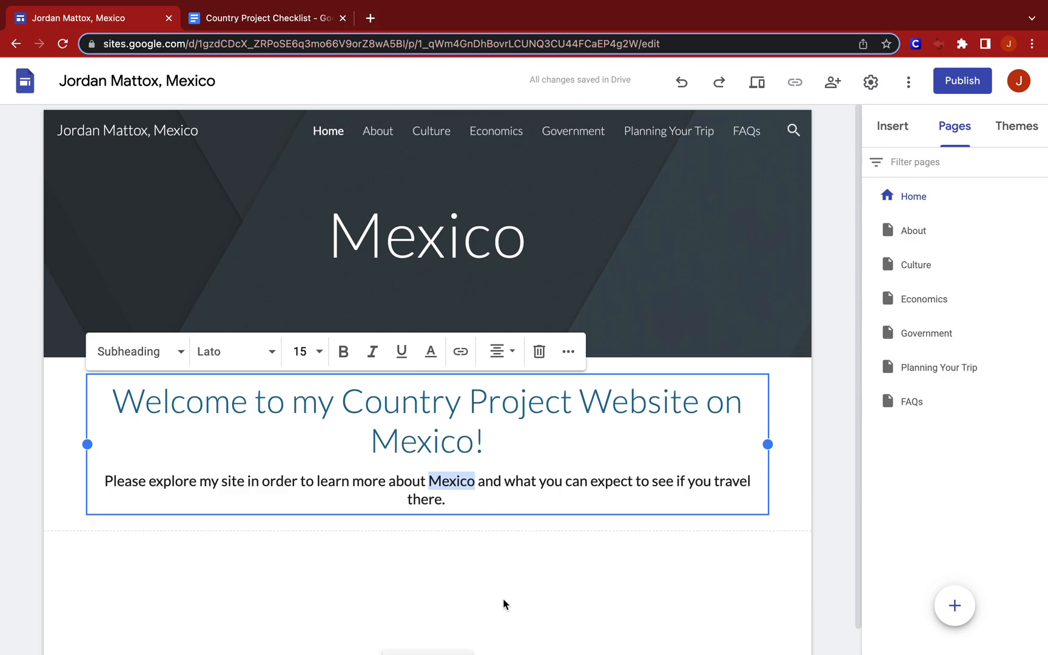
Examine the section following the introduction in the Example Country Project Site, and return to the Mexico site being built.
key("ctrl+Up")
left_click(531, 476)
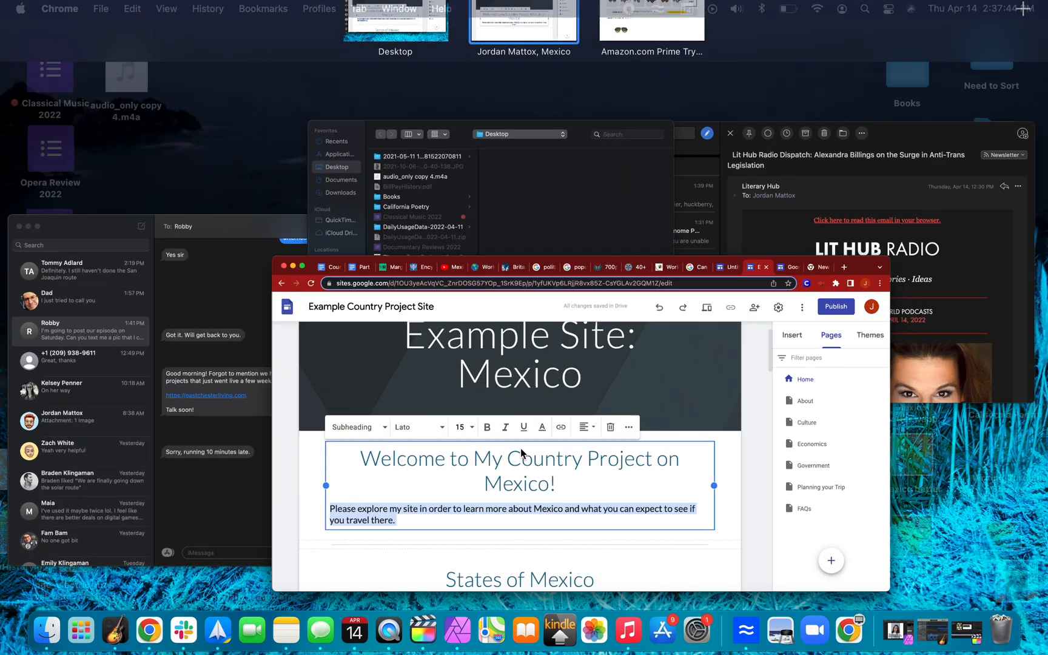
scroll(531, 476, "down", 1)
scroll(532, 477, "down", 5)
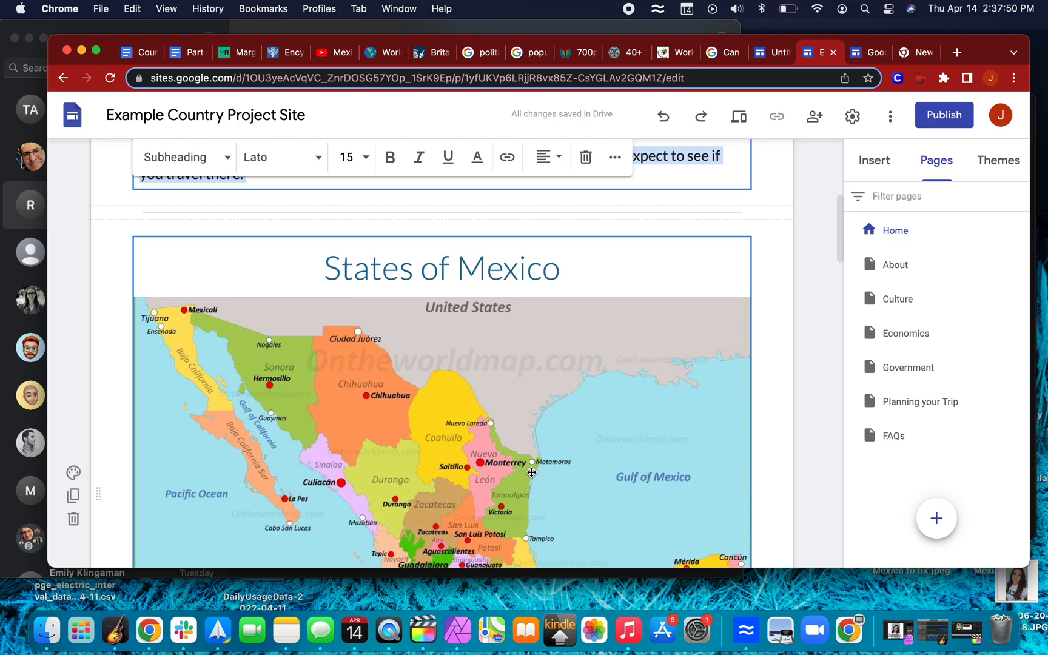
key("ctrl+Up")
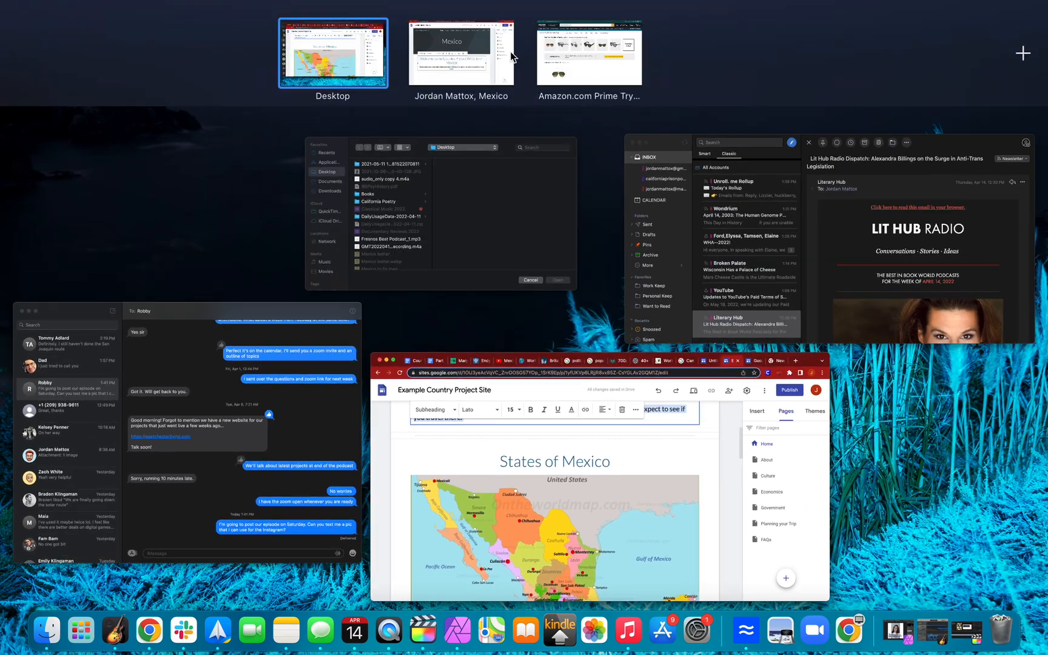
left_click(479, 58)
Insert a new text box below the welcome section.
left_click(454, 557)
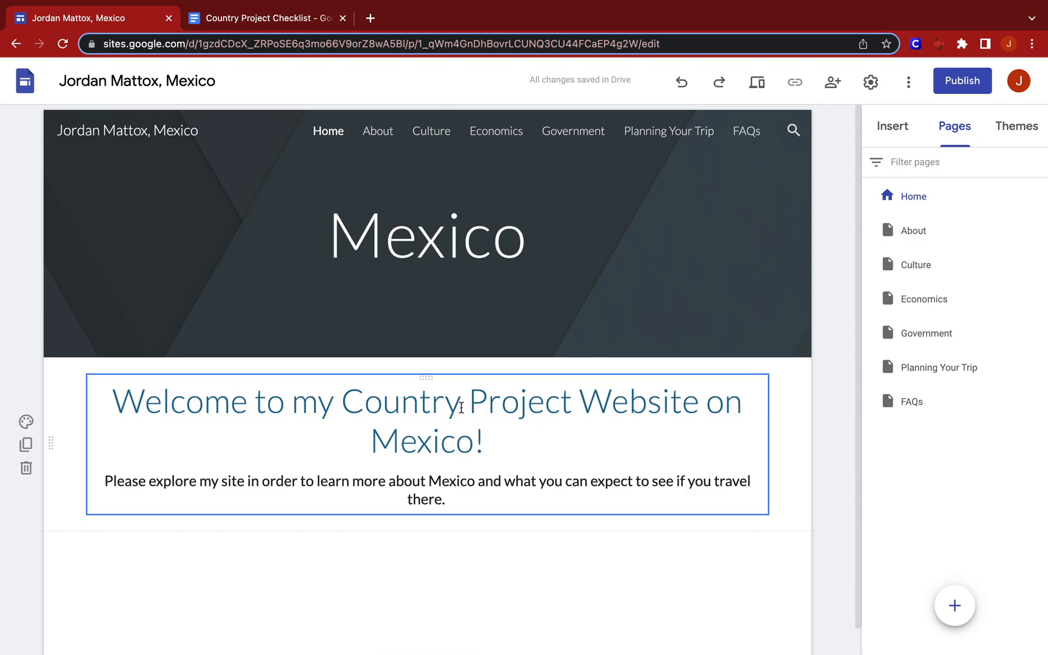
double_click(417, 559)
left_click(417, 559)
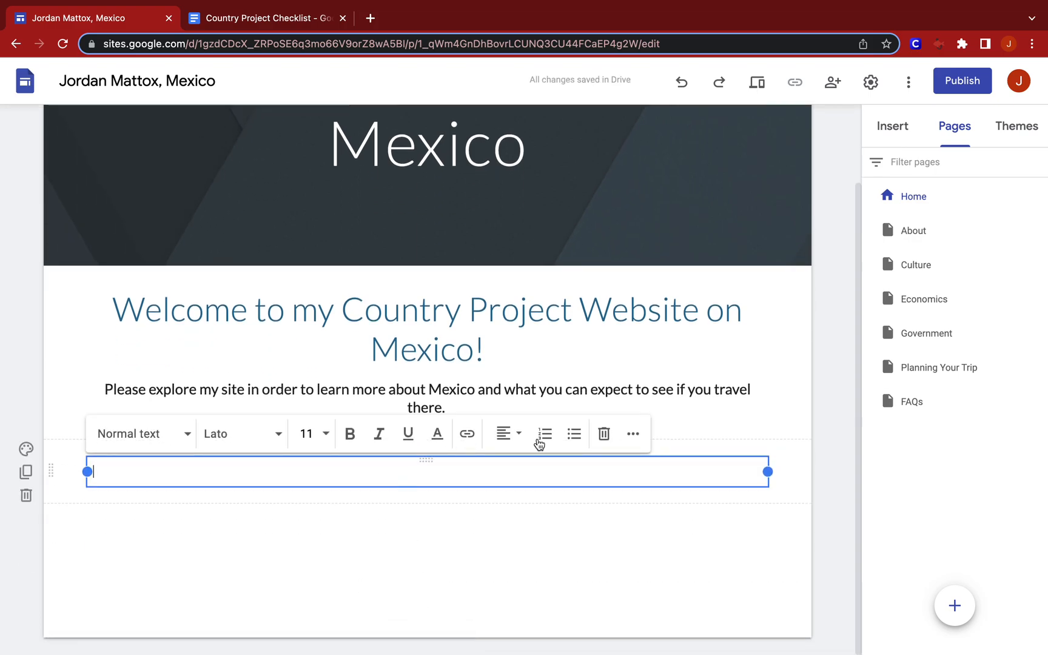
Centre the new text box, give it the Title style, and enter "States of Mexico".
left_click(512, 437)
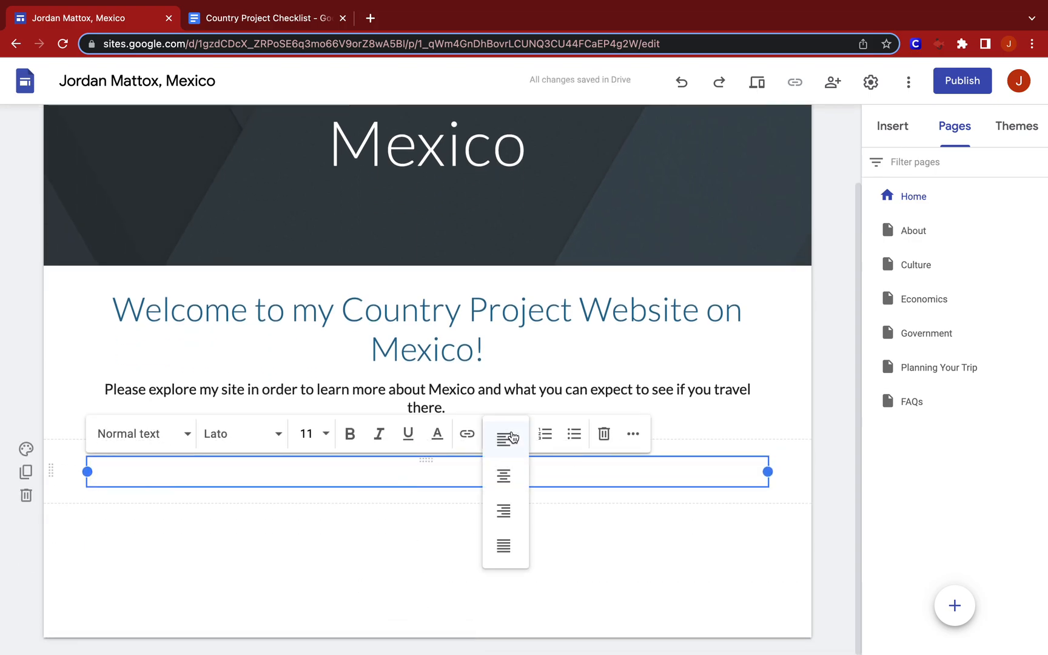
left_click(505, 482)
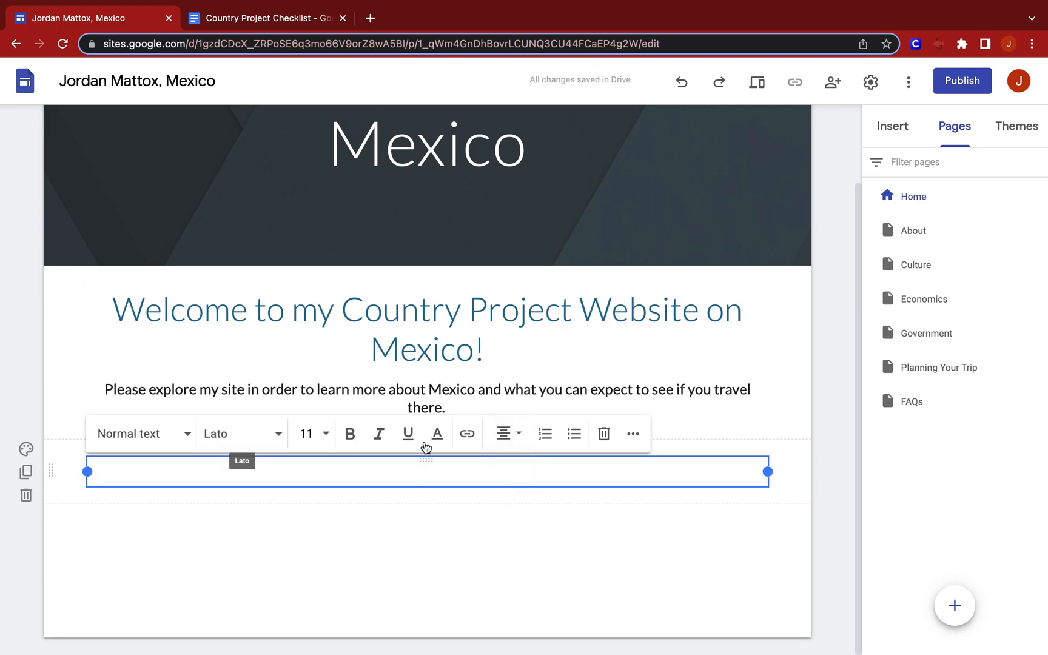
left_click(152, 432)
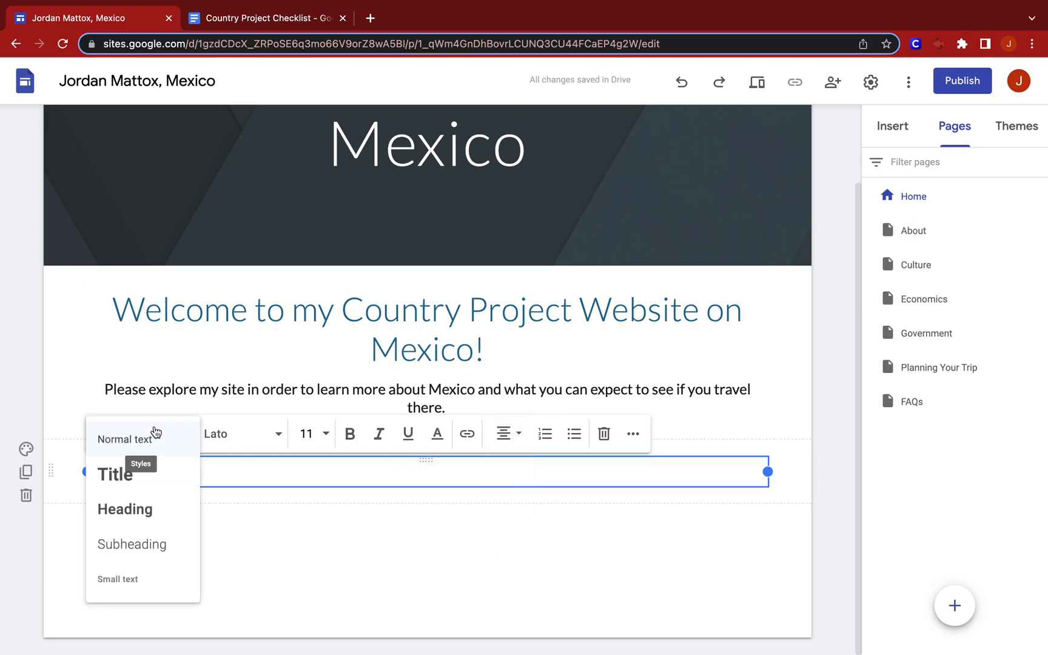
left_click(150, 474)
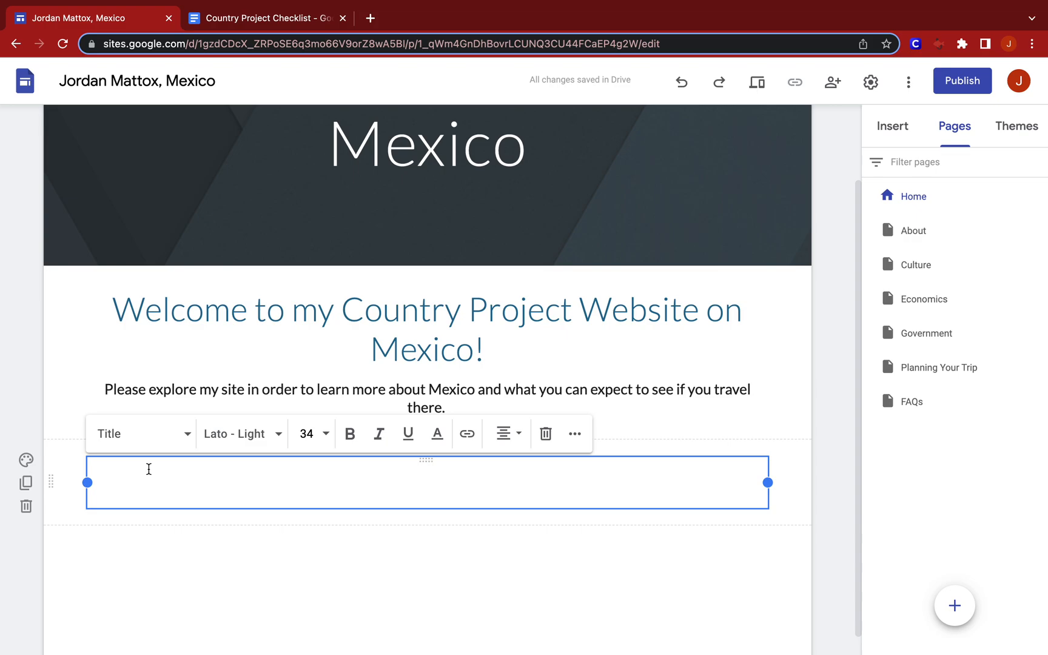
type("States of Mexico")
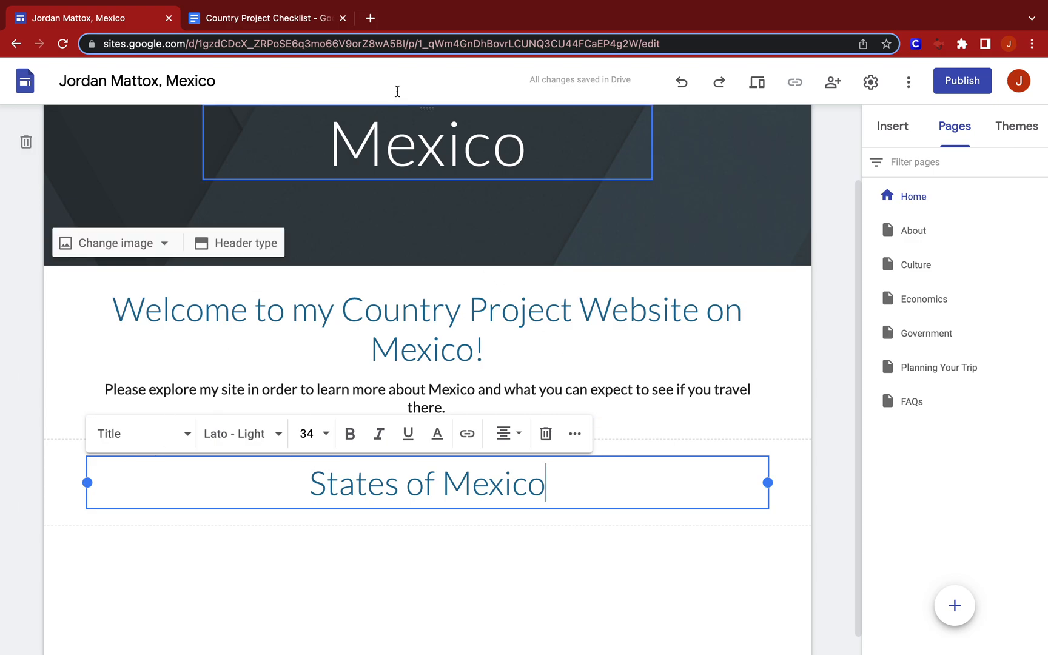
Search Google Images for "states of mexico map" in a new browser tab.
left_click(369, 25)
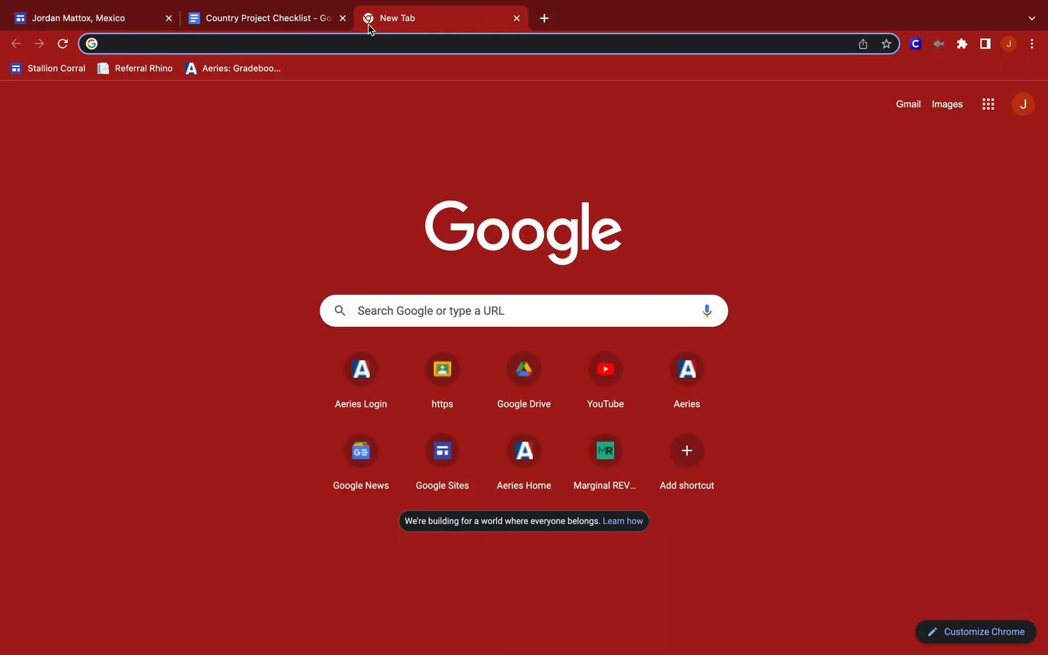
type("states of ")
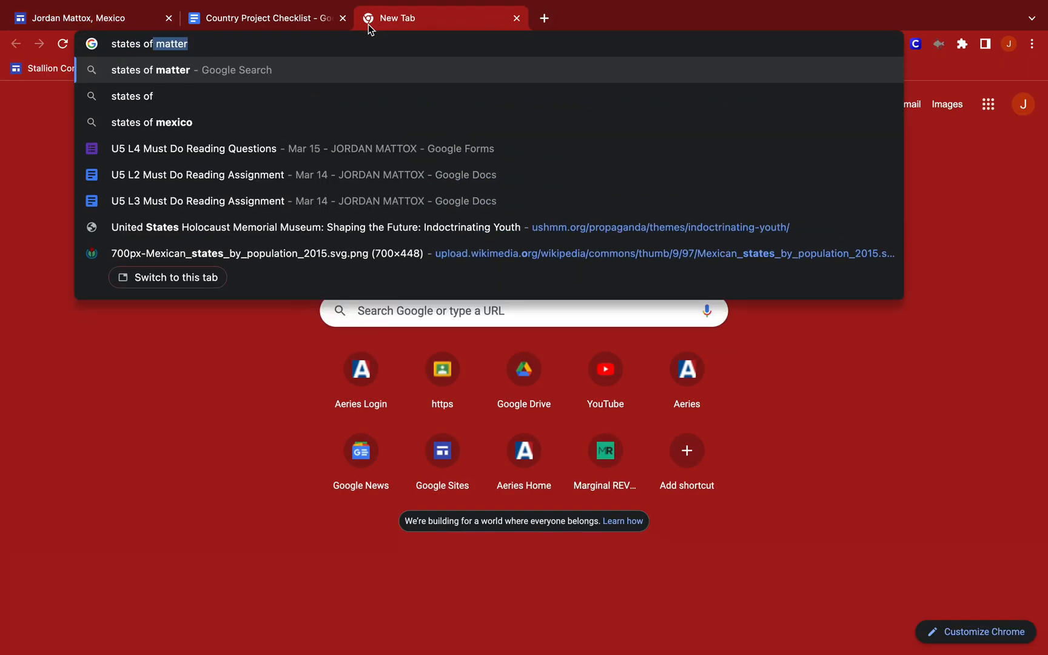
type("mexico map")
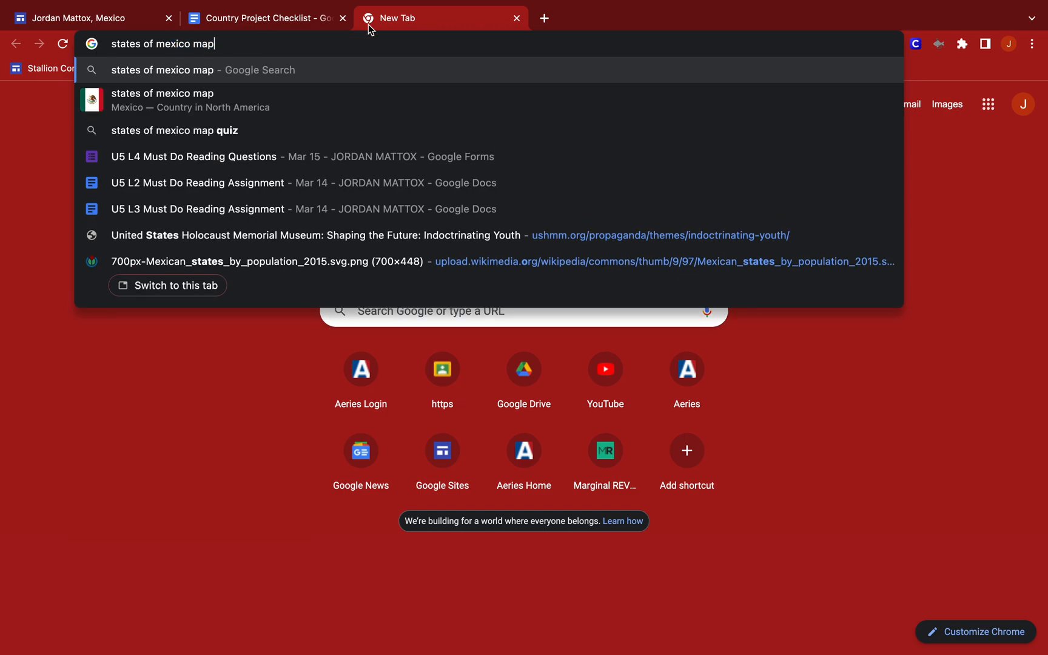
key("Return")
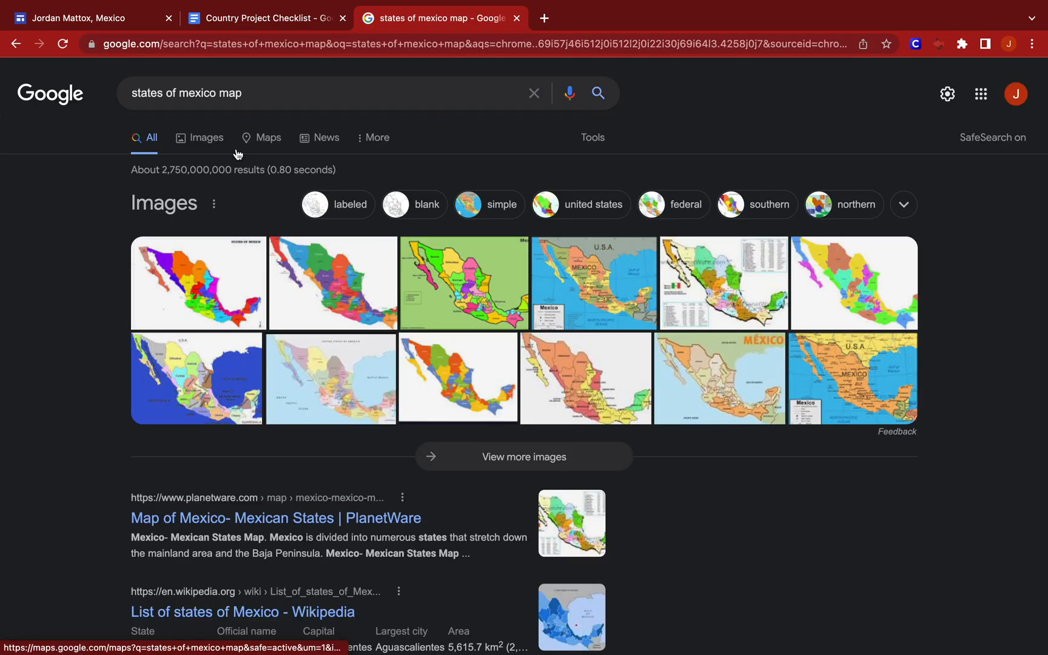
left_click(214, 147)
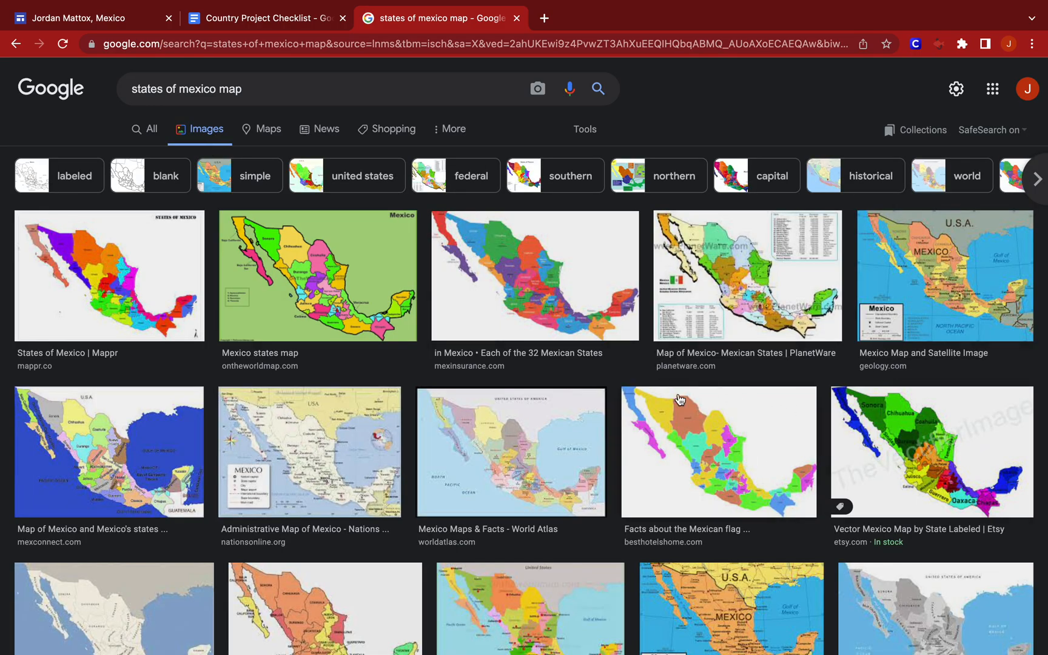
Open the multicoloured Best Hotels Home state map at full size in its own tab and copy its image address.
left_click(663, 441)
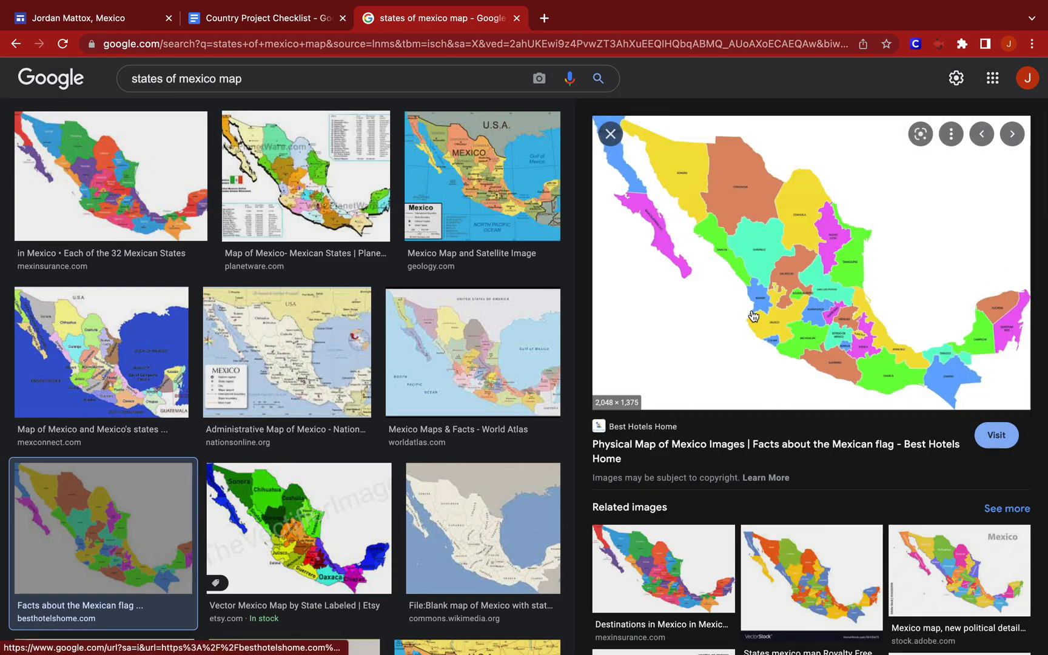
right_click(786, 301)
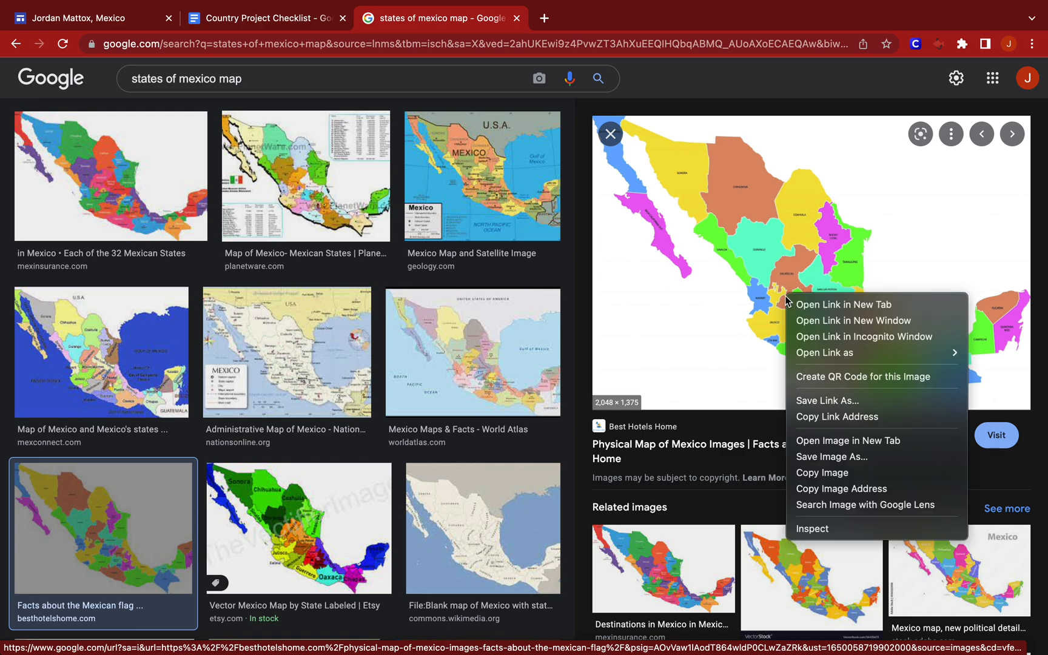
left_click(845, 442)
left_click(579, 14)
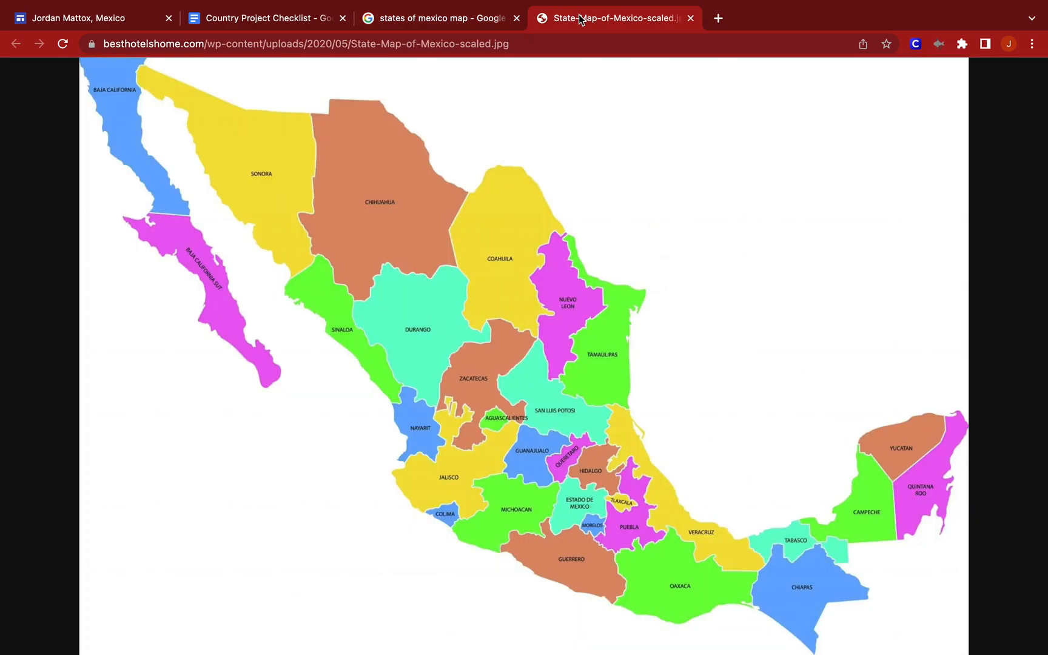
left_click(472, 47)
key("super+c")
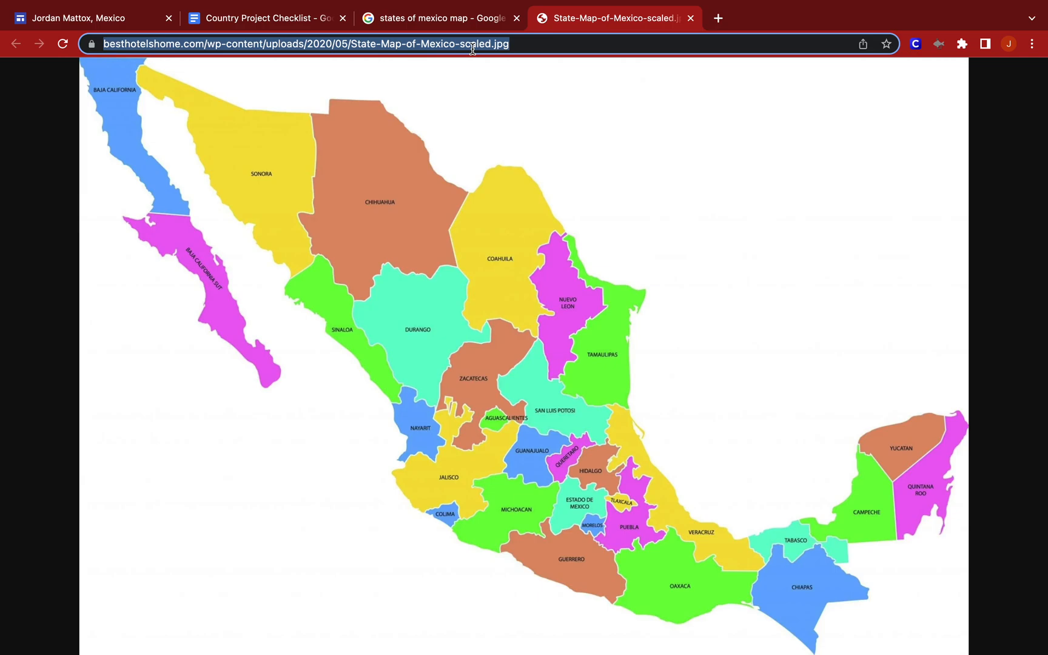
Return to the Mexico site and insert the state map by its copied URL beneath the "States of Mexico" title.
mouse_move(264, 3)
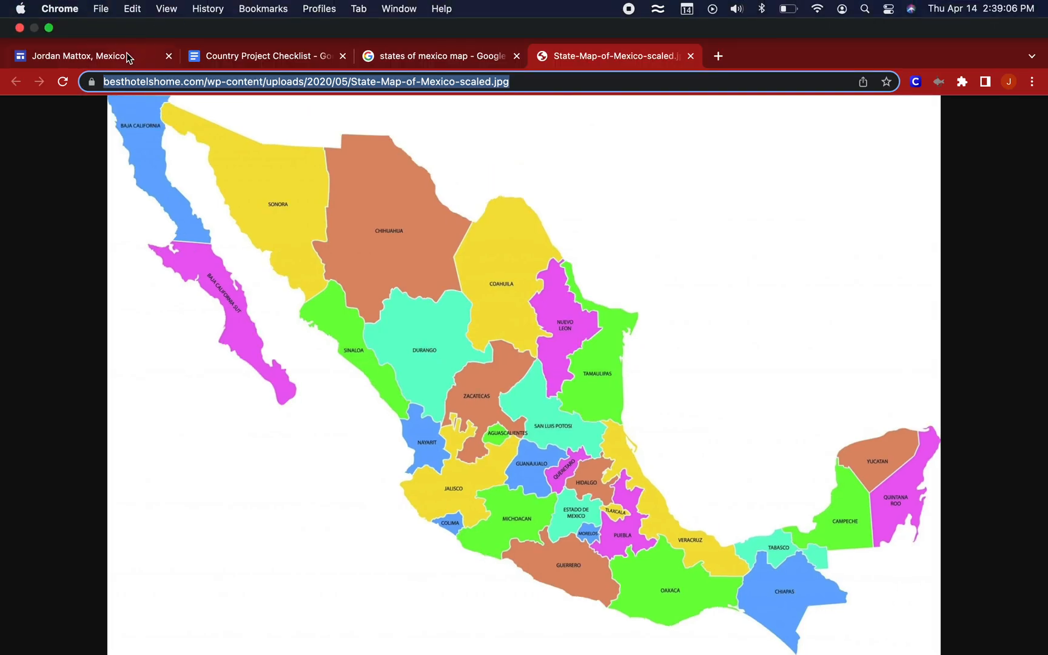
left_click(91, 56)
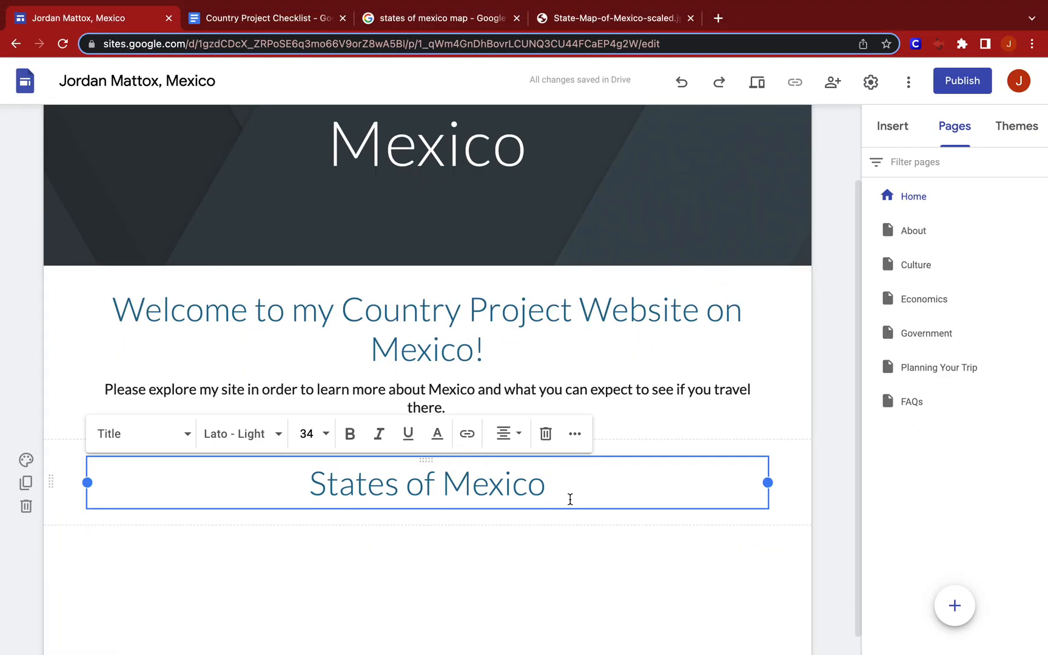
double_click(516, 515)
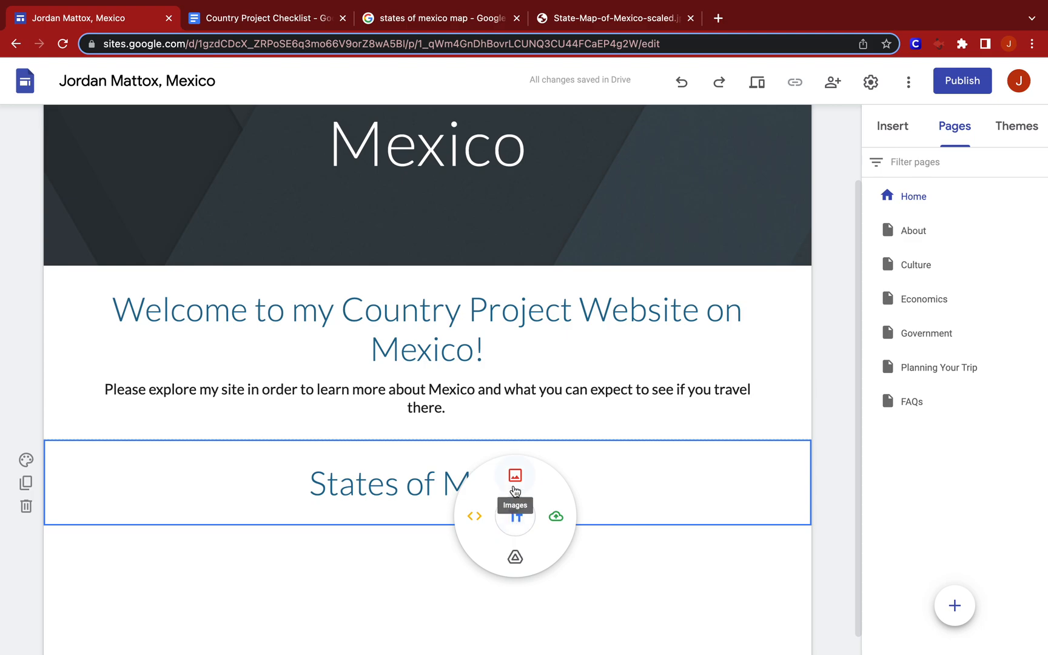
left_click(515, 490)
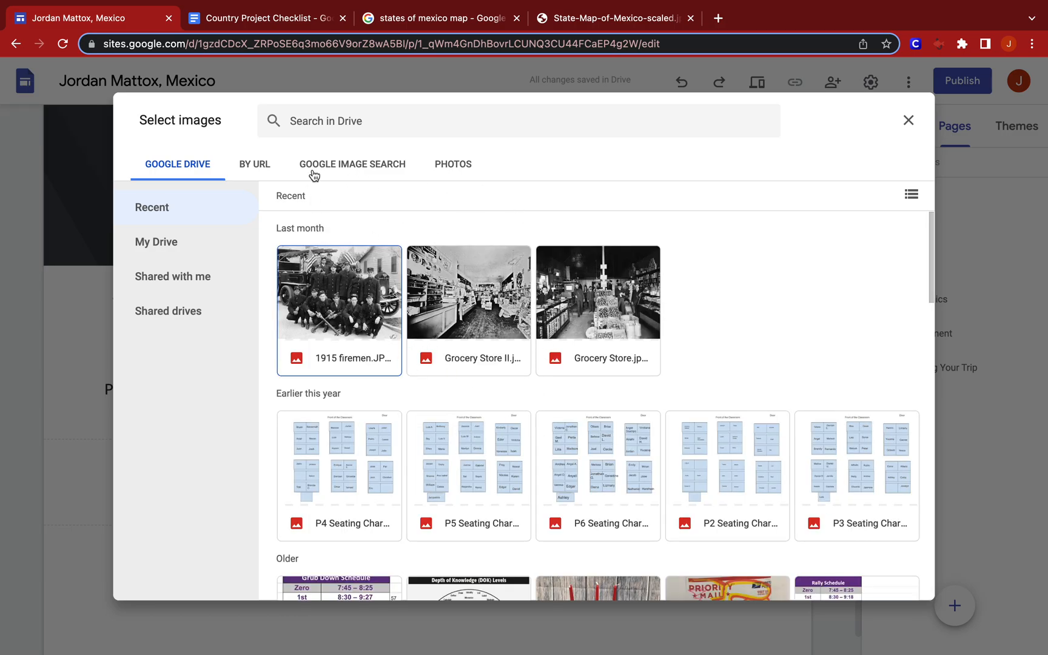
left_click(265, 169)
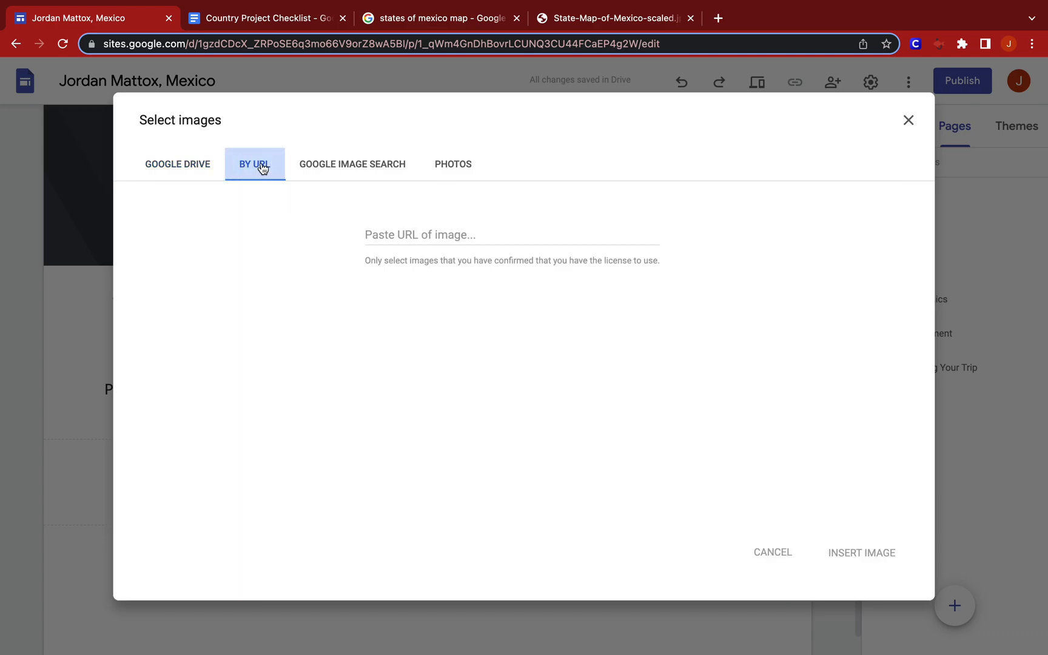
left_click(424, 240)
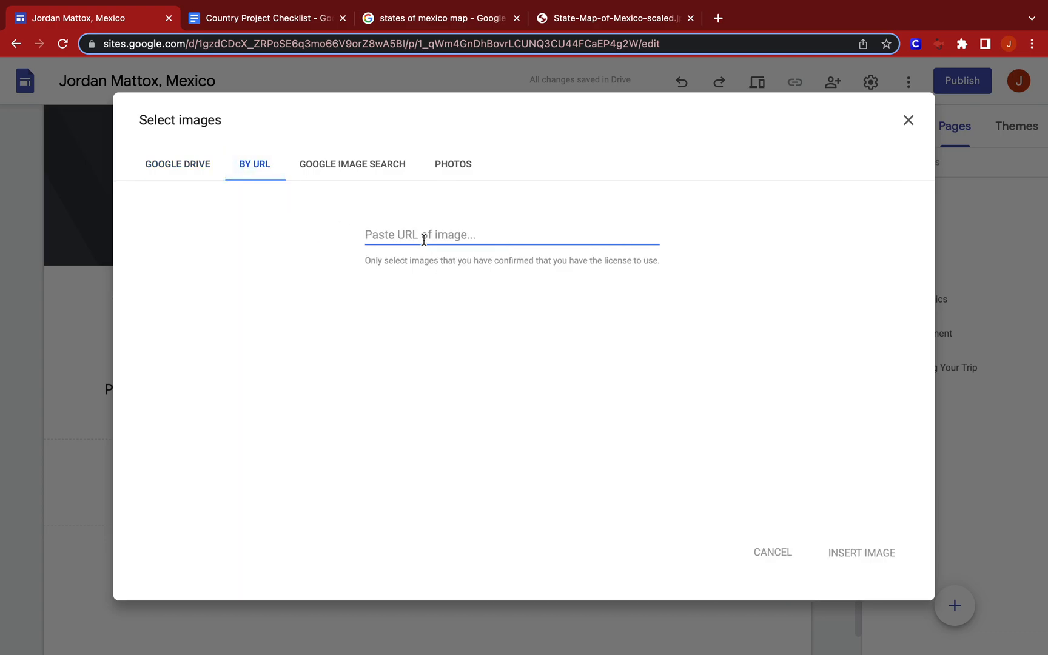
key("super+v")
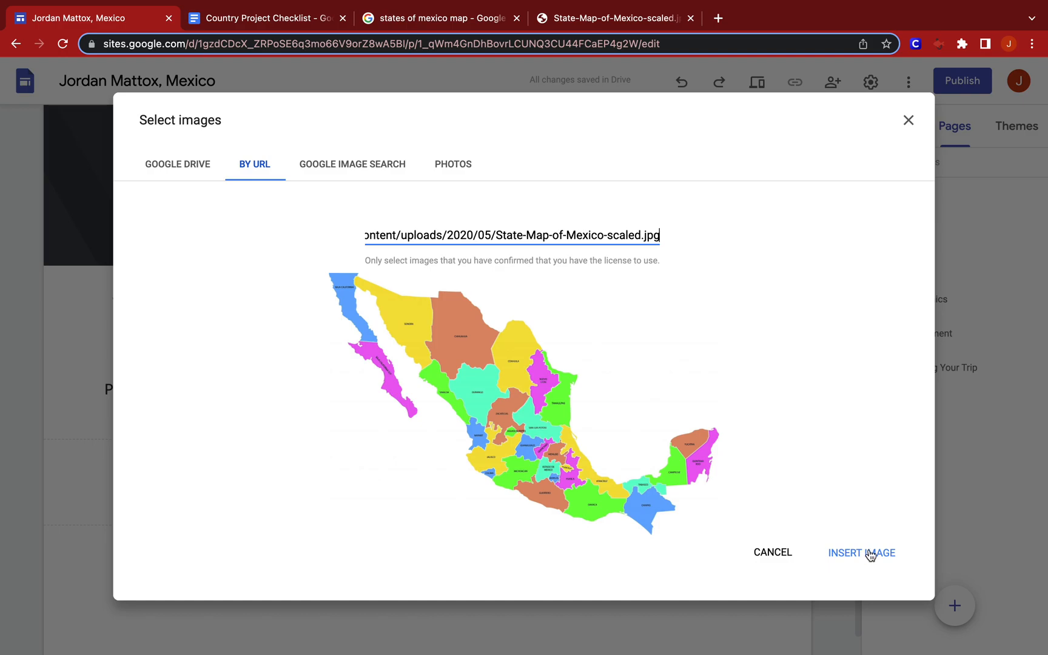
left_click(868, 554)
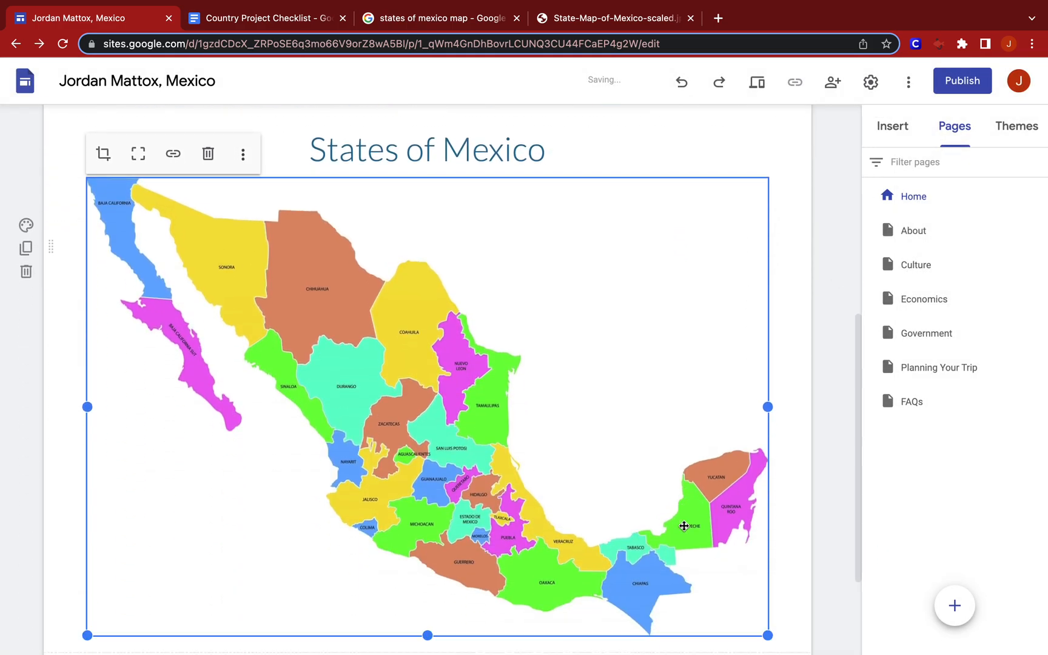
Insert a new text box directly below the state map.
scroll(683, 525, "up", 3)
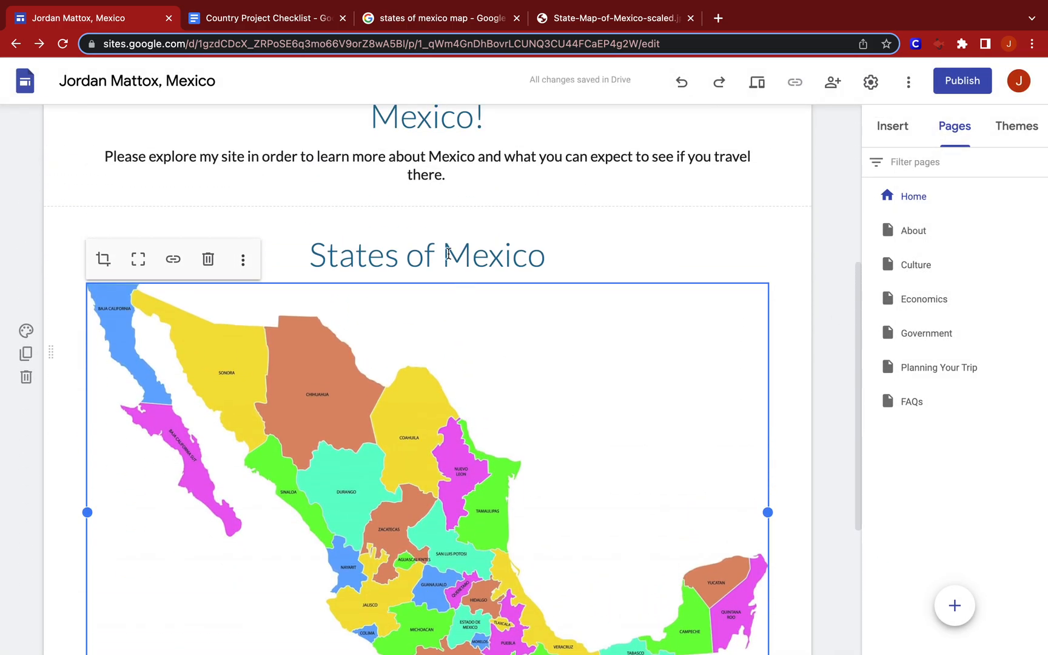
scroll(499, 468, "down", 2)
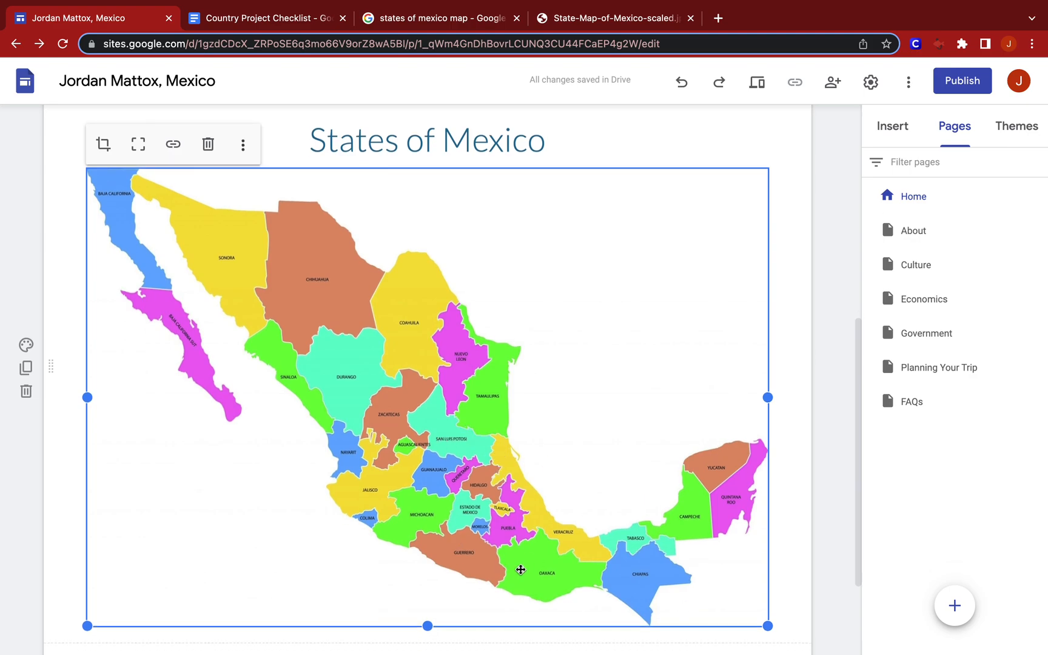
scroll(520, 570, "down", 2)
scroll(521, 569, "up", 2)
scroll(521, 570, "down", 1)
scroll(520, 570, "down", 1)
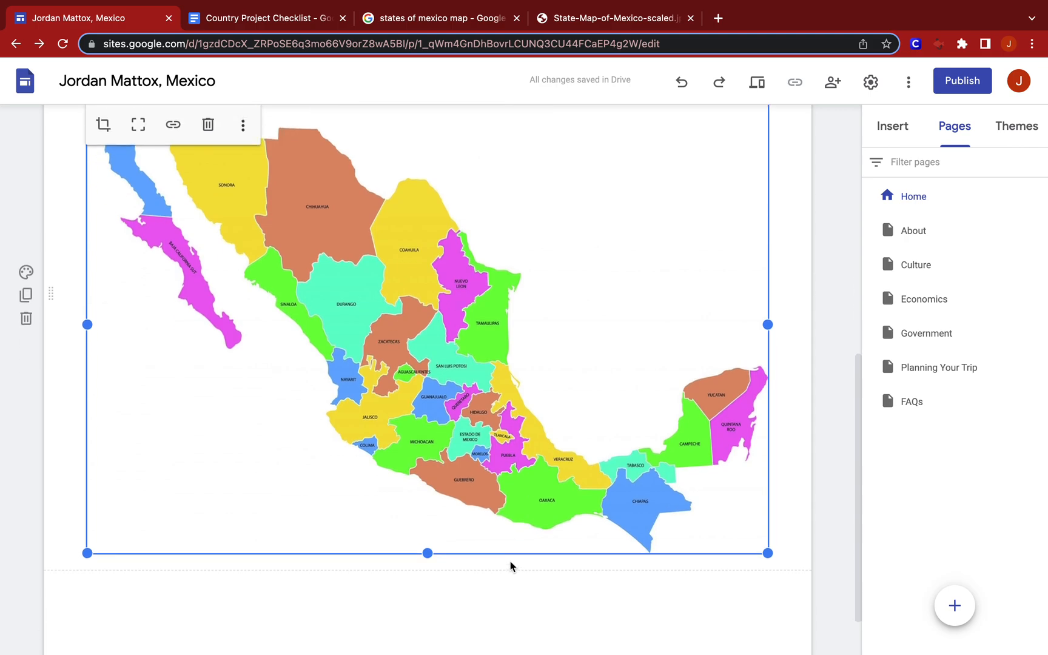
double_click(459, 570)
left_click(458, 570)
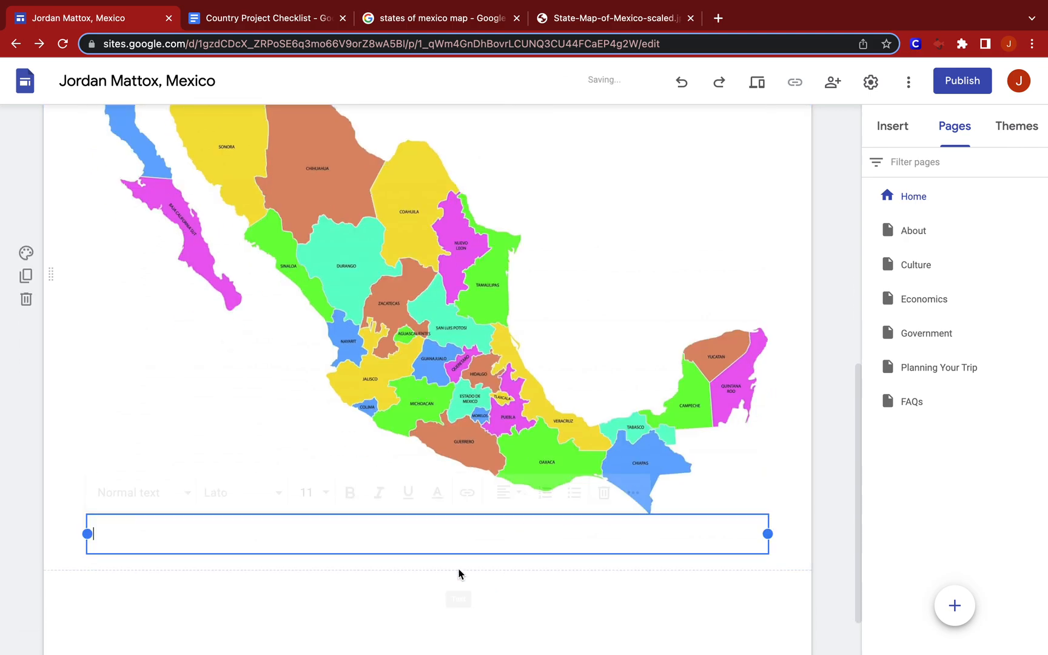
Format the text box below the map as a centred Title and enter "Topographical Map".
left_click(182, 498)
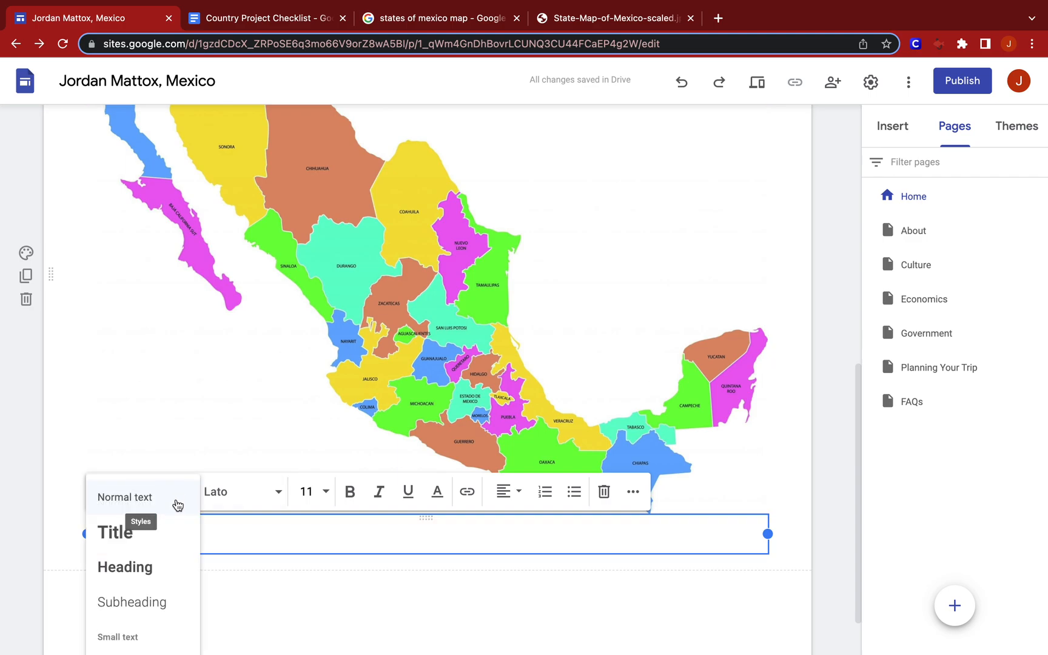
left_click(158, 552)
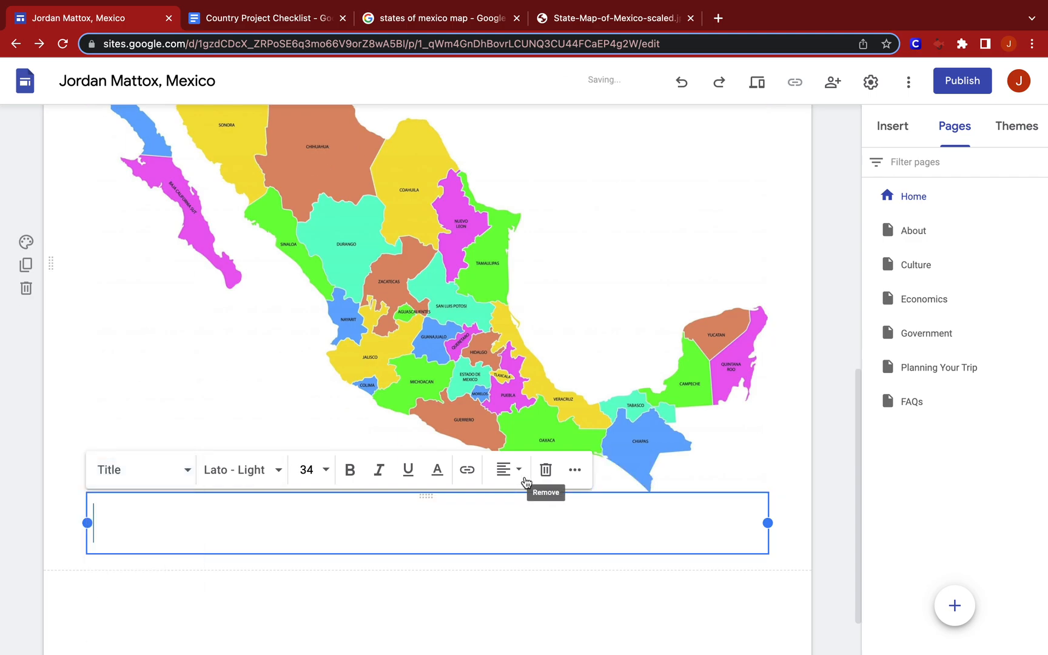
left_click(507, 470)
left_click(504, 519)
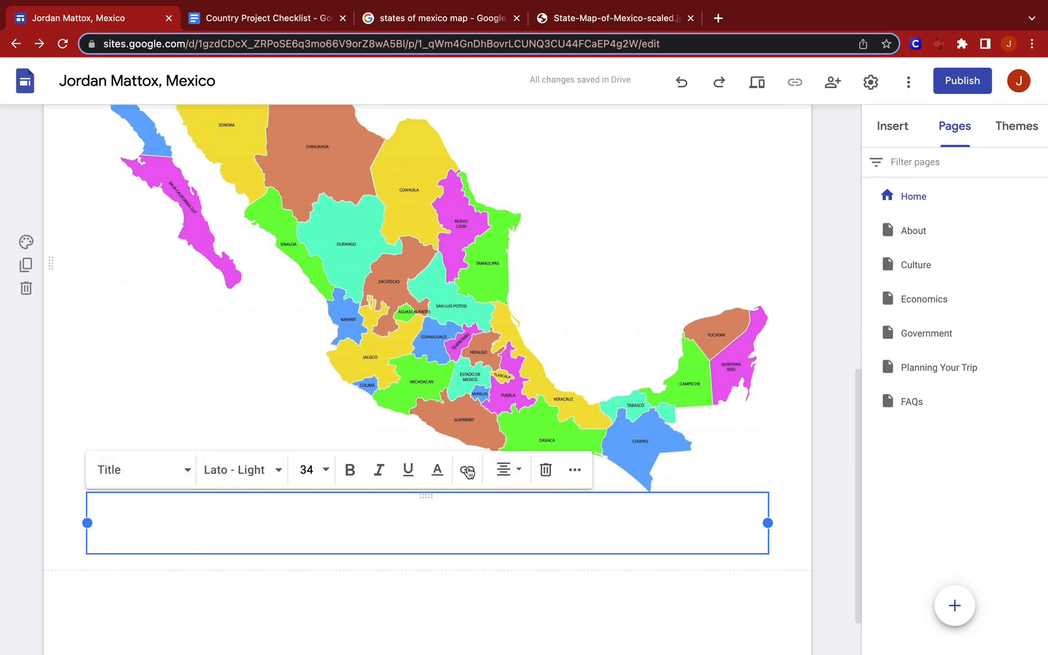
type("Topographic")
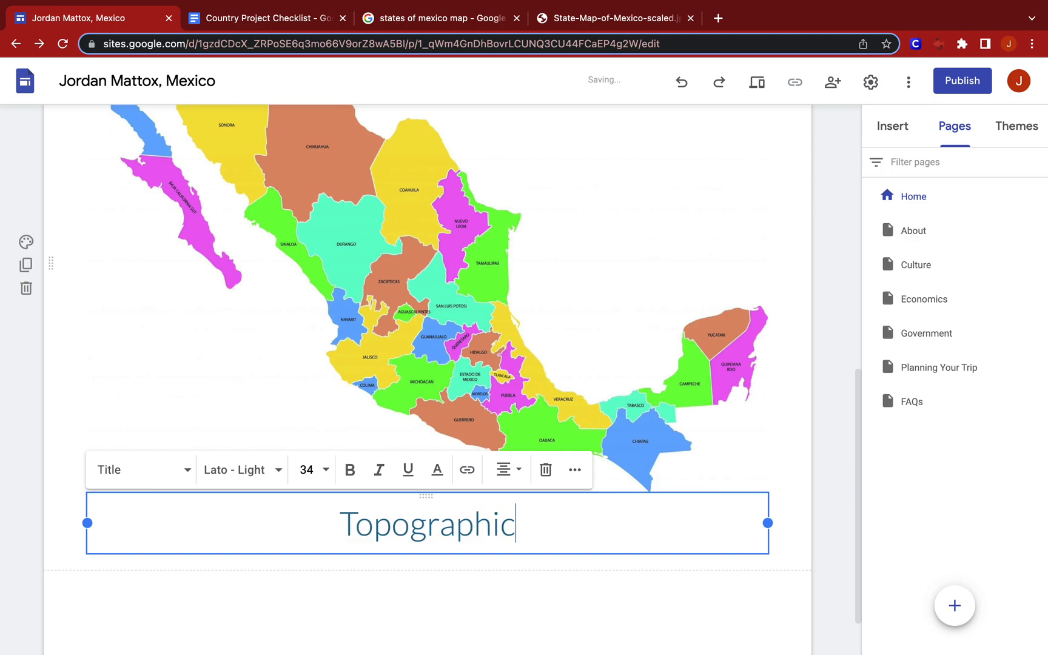
type("al Map")
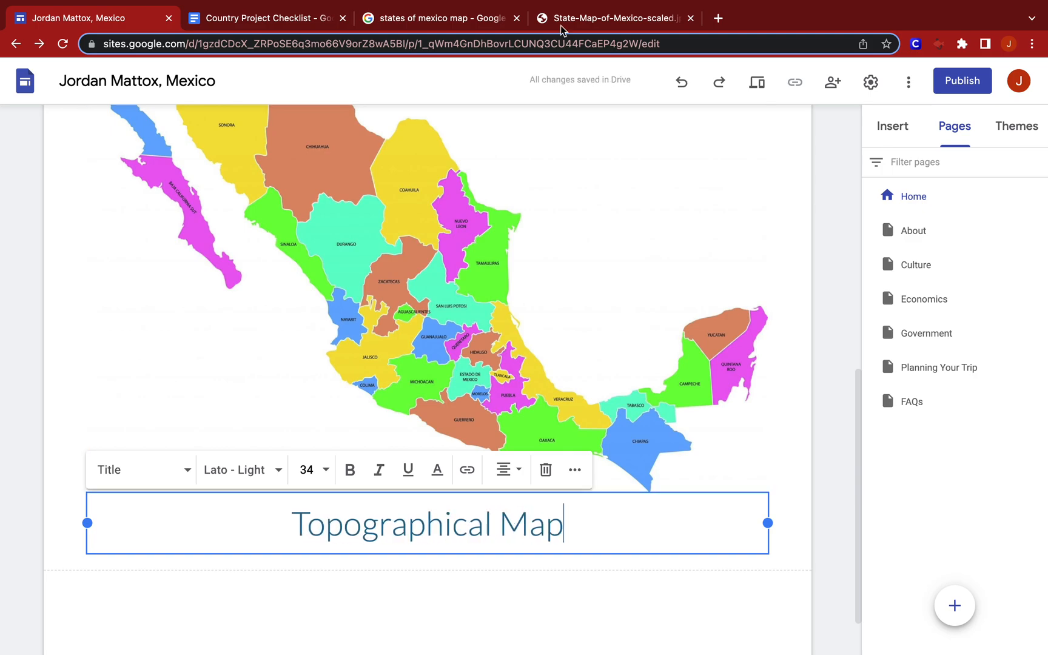
Return to the Google Images results and search for "topographic map of mexico".
left_click(482, 19)
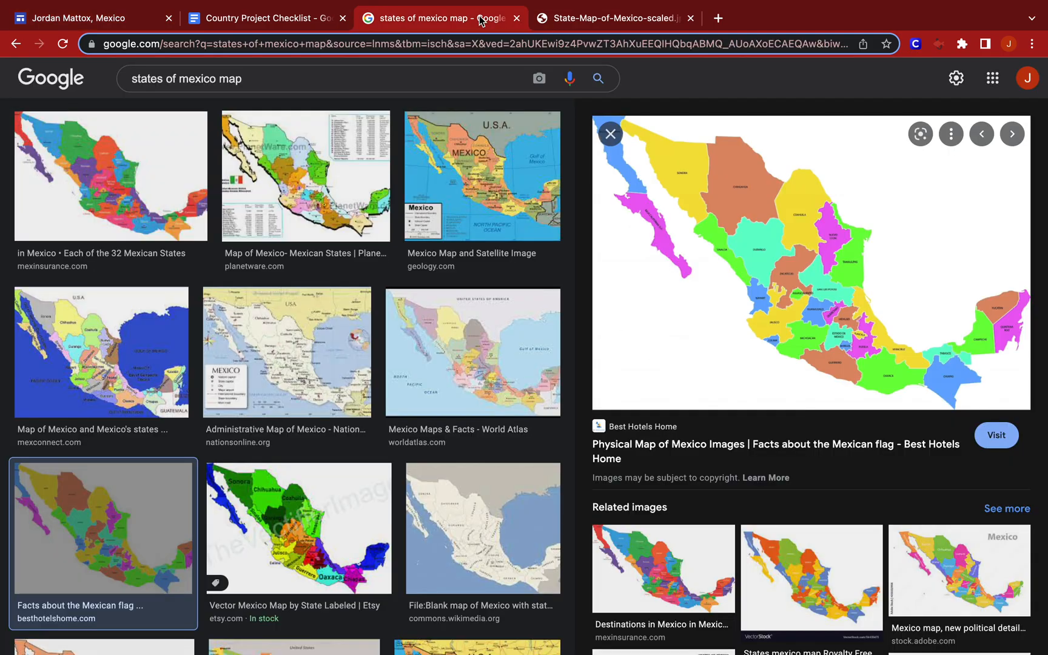
triple_click(219, 79)
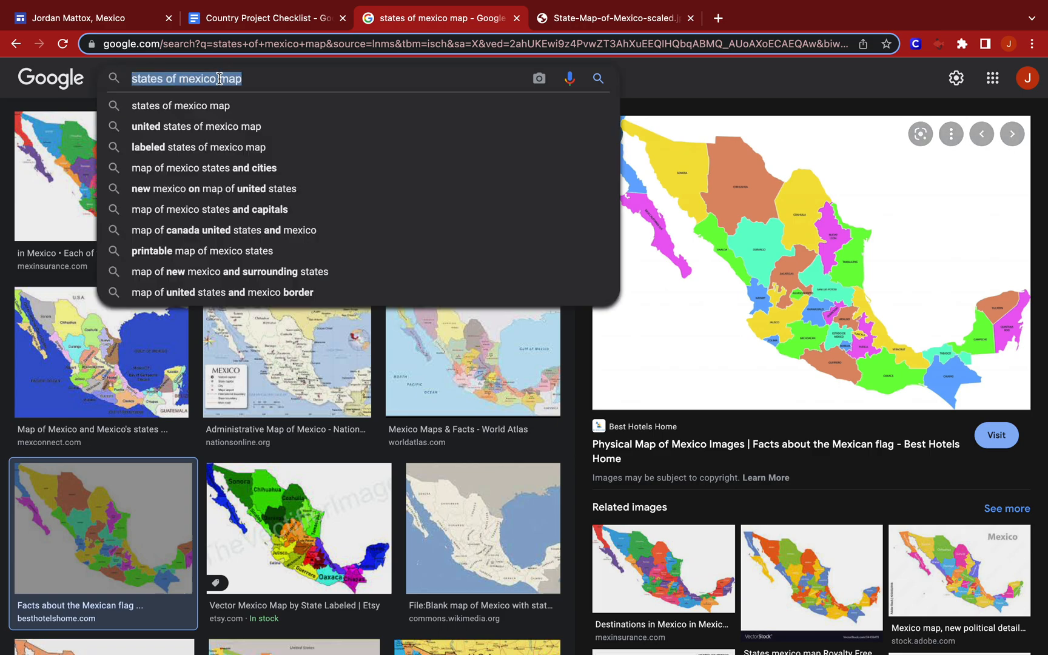
type("top")
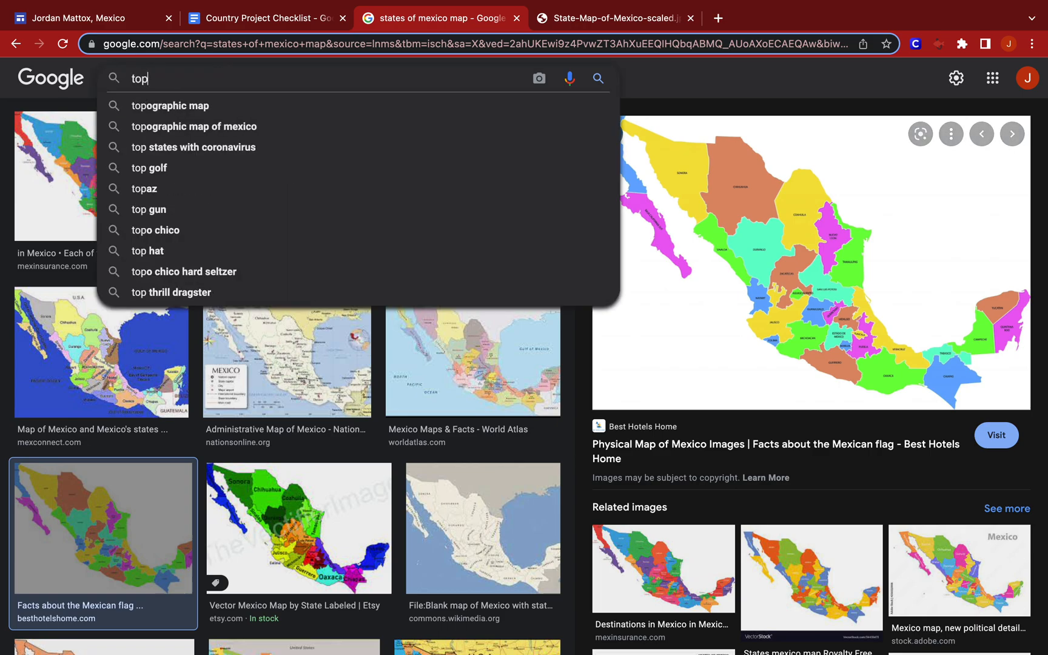
key("Down")
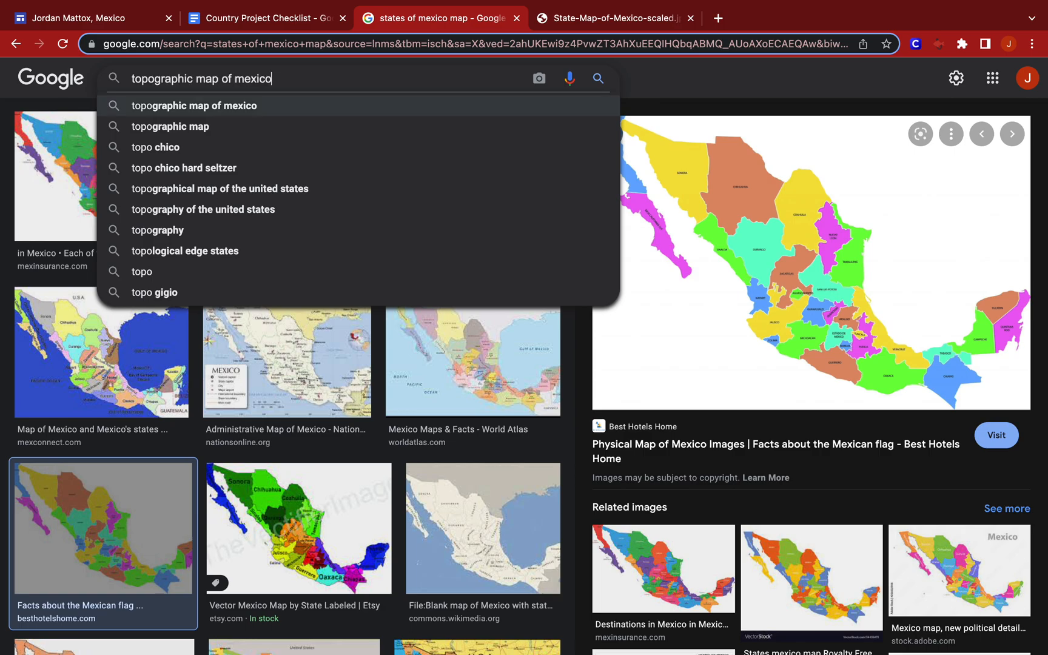
key("Return")
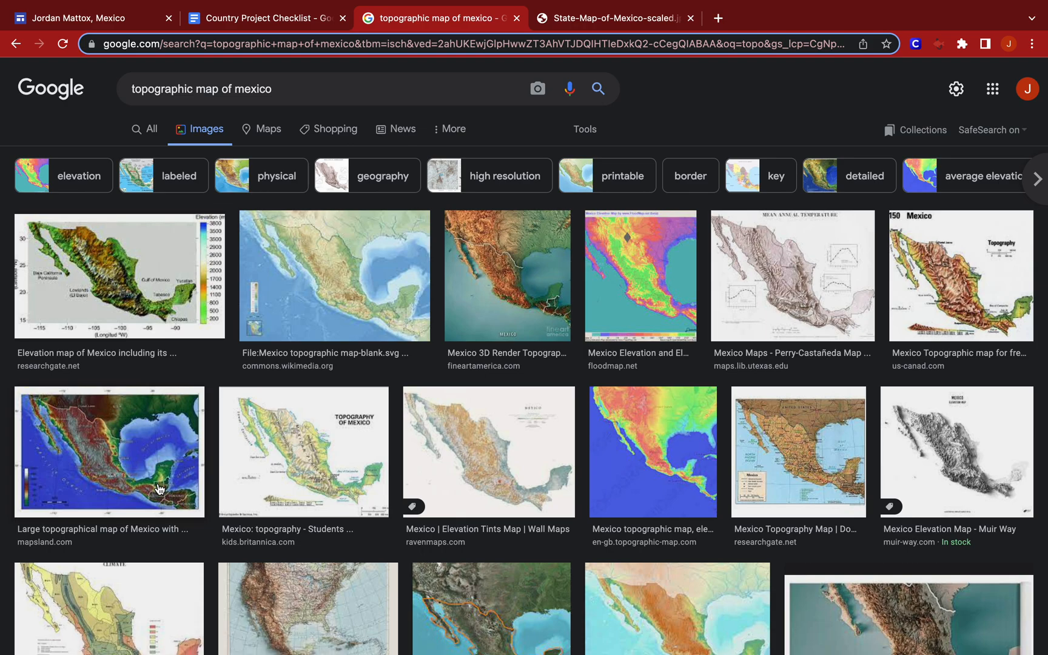
Open the us-canad.com Mexico topography map at full size in its own tab and copy its image address.
left_click(140, 271)
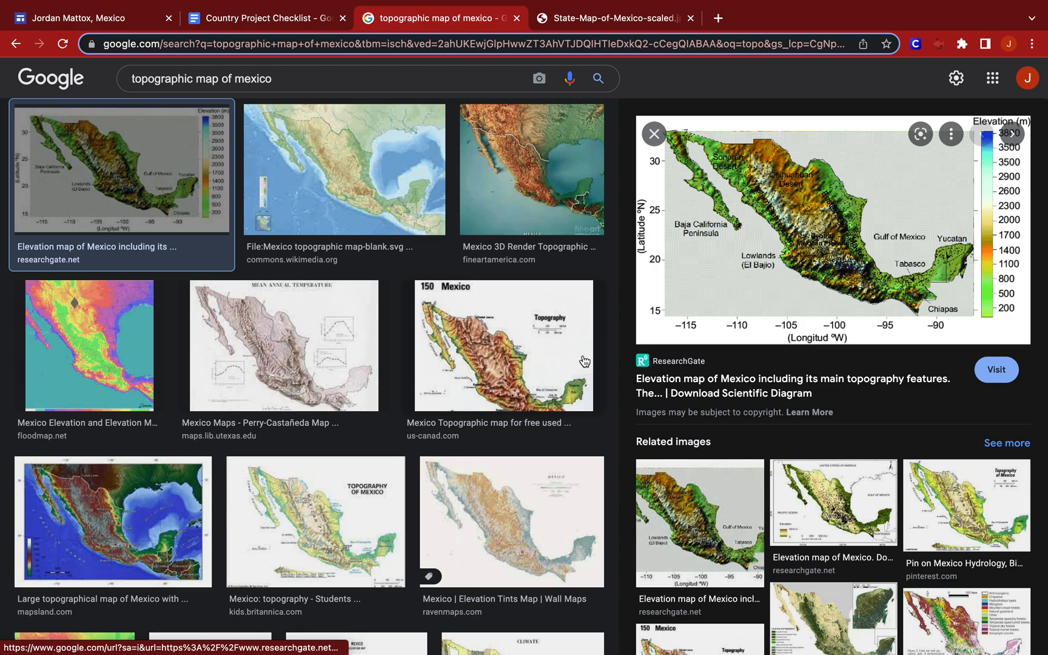
left_click(526, 362)
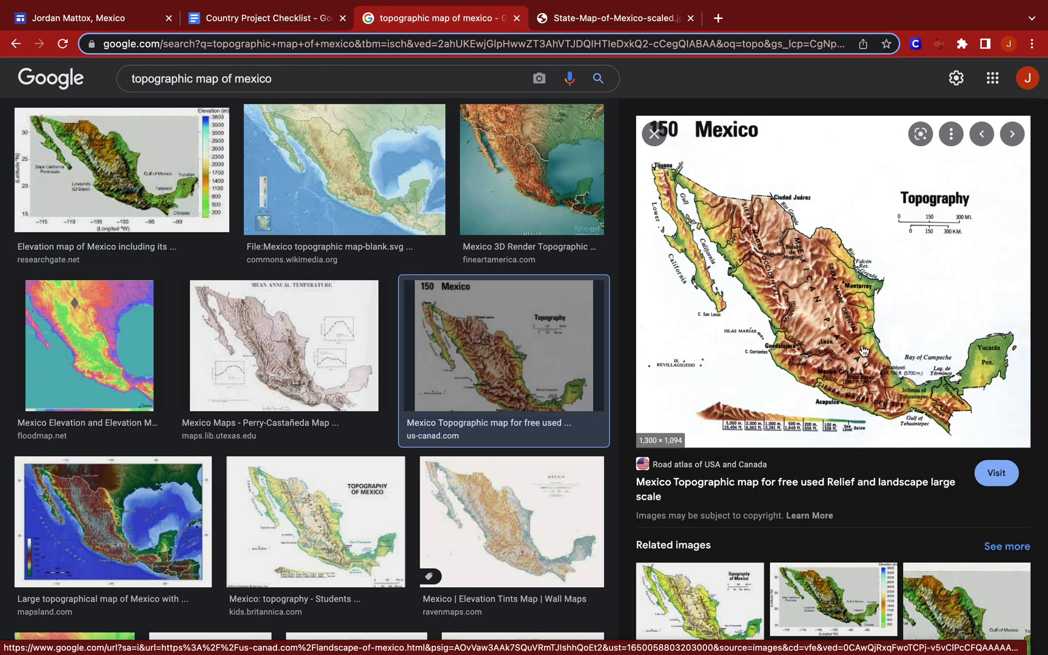
right_click(831, 339)
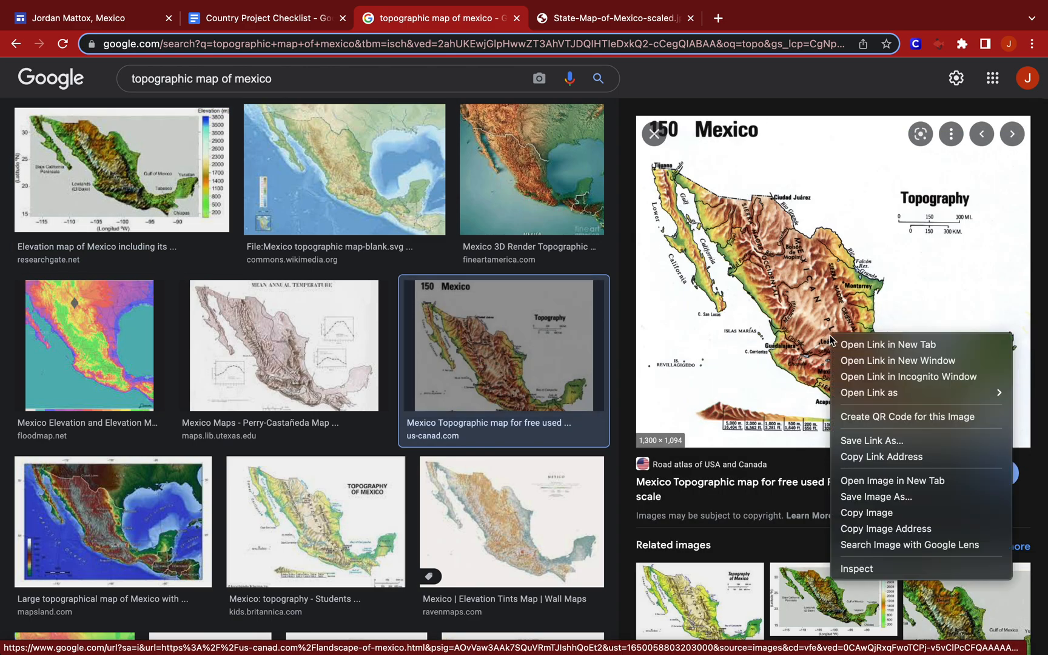
left_click(893, 480)
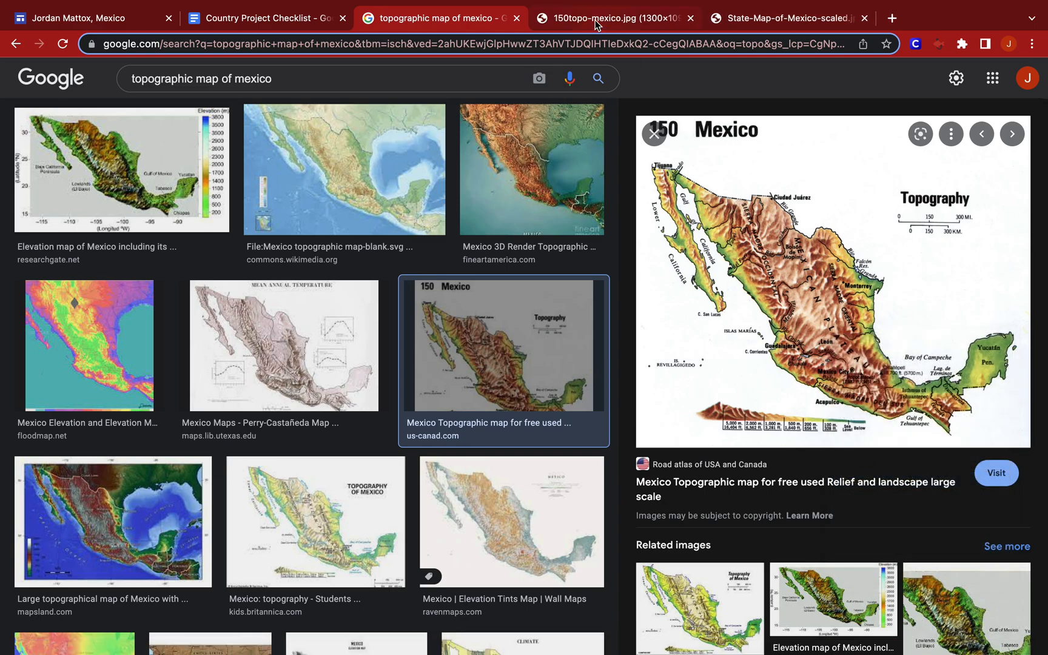
left_click(594, 23)
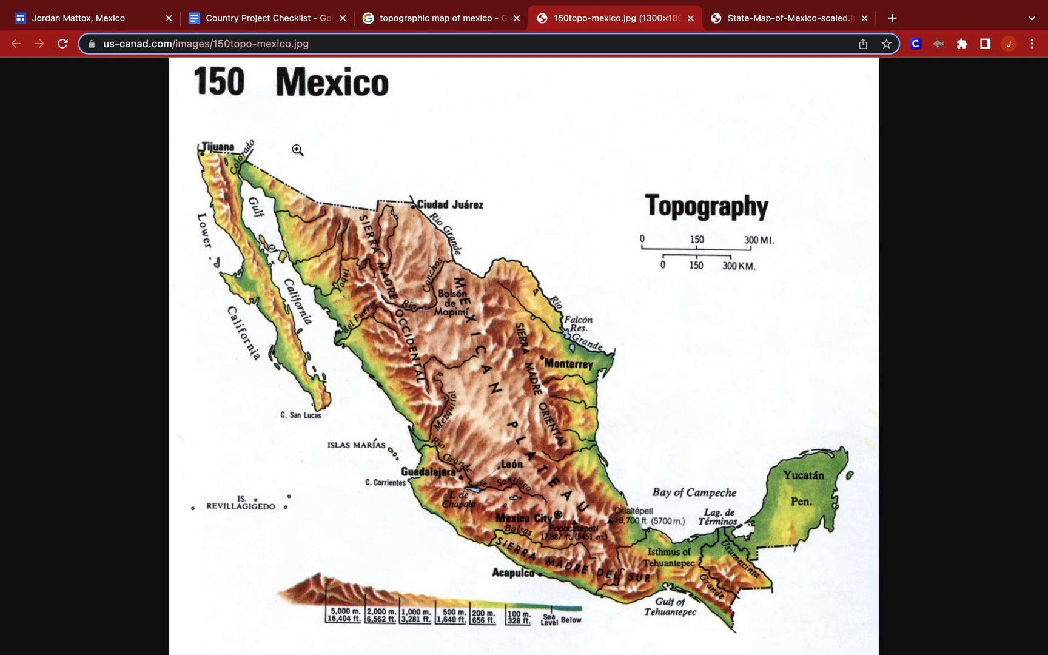
left_click(270, 47)
key("super+c")
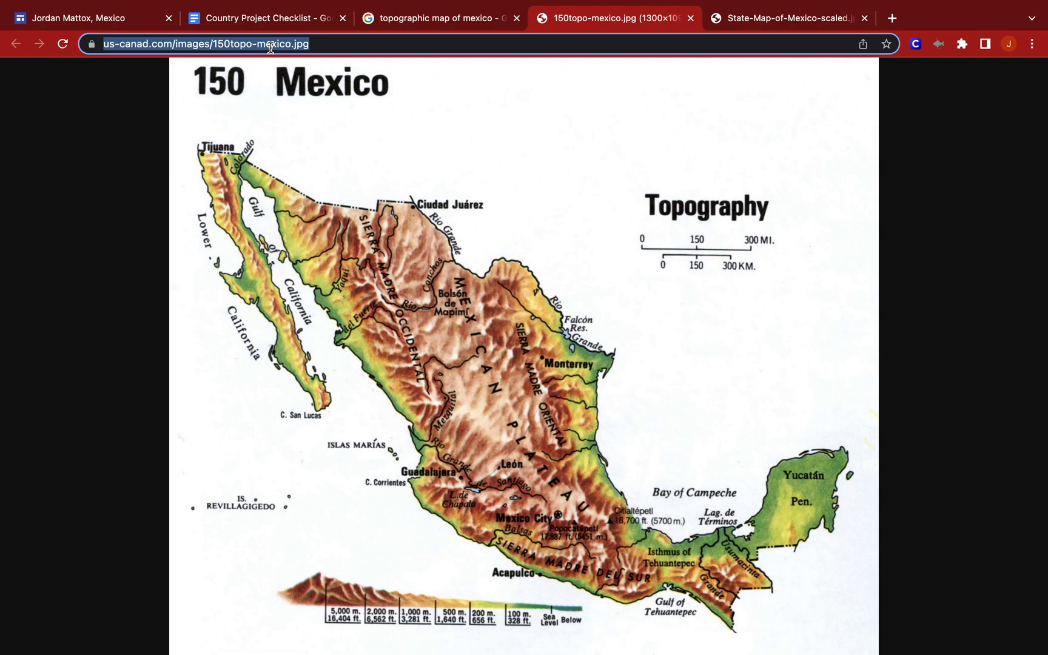
Return to the Mexico site and insert the topography map by its copied URL beneath the "Topographical Map" title.
left_click(116, 18)
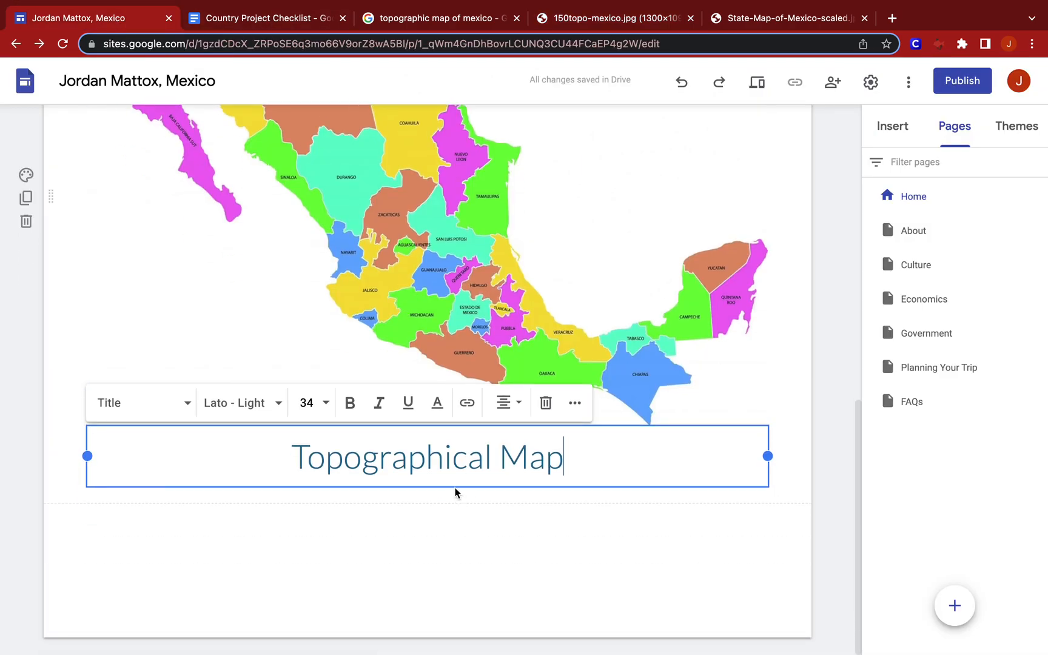
double_click(455, 487)
left_click(454, 450)
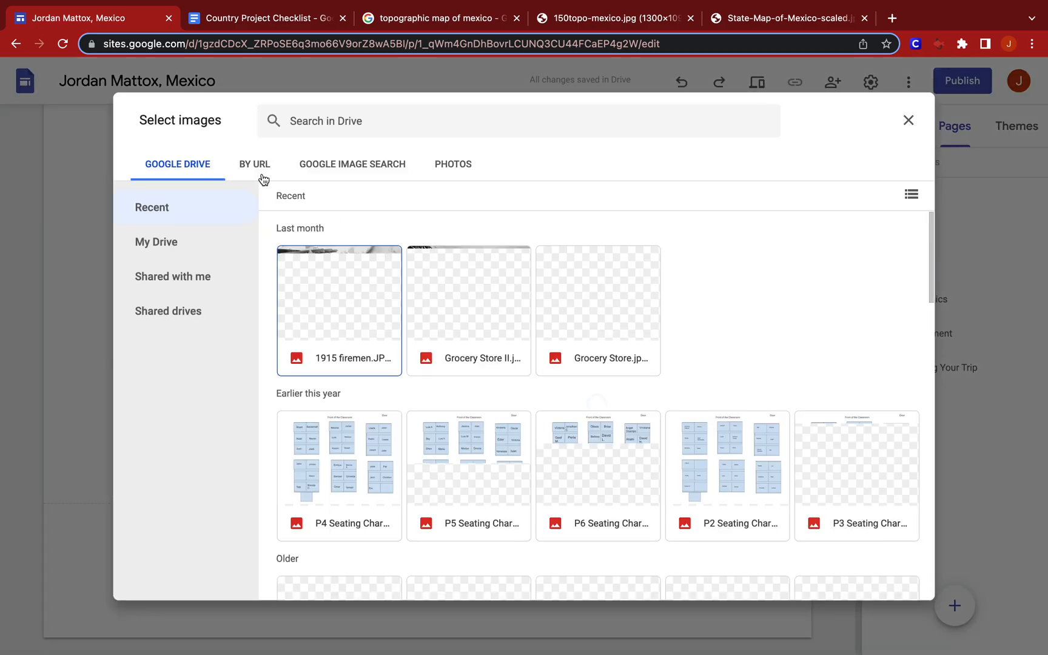
left_click(249, 163)
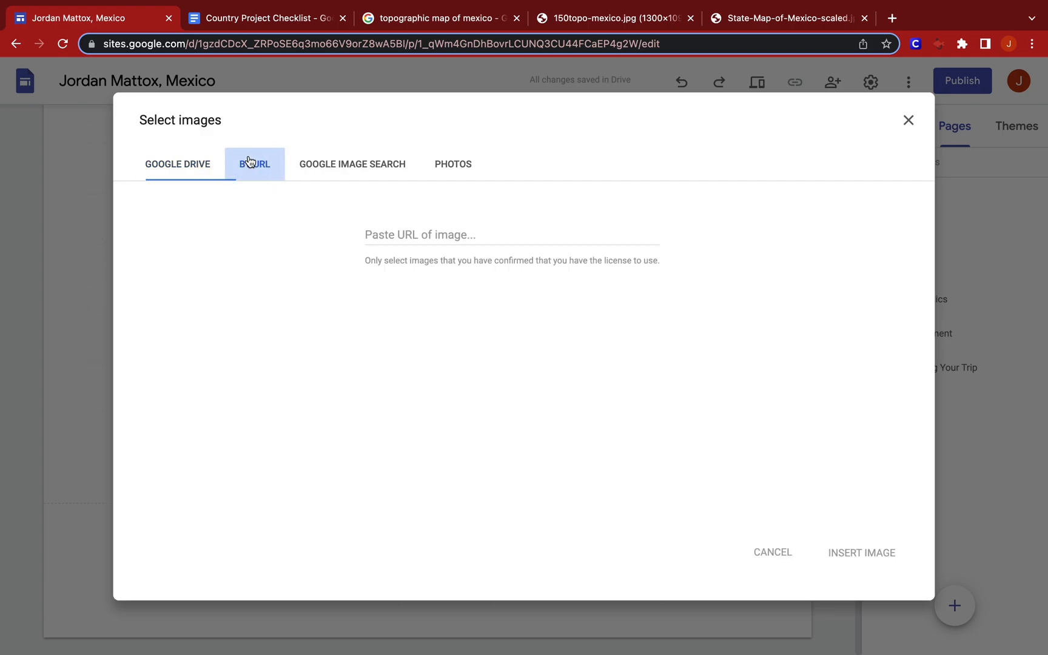
left_click(422, 237)
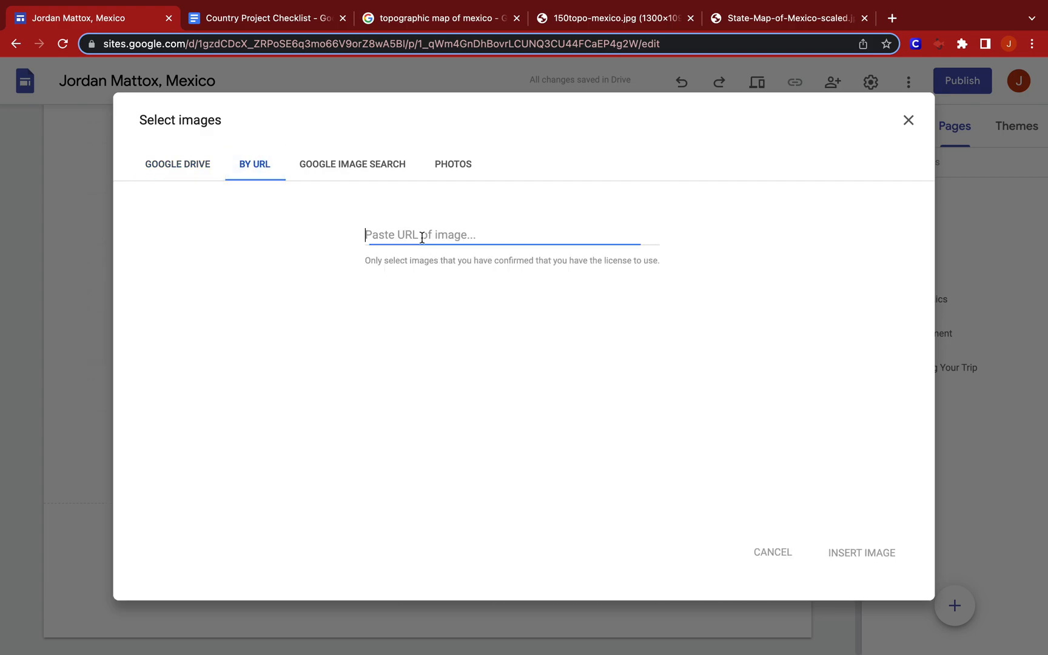
key("super+v")
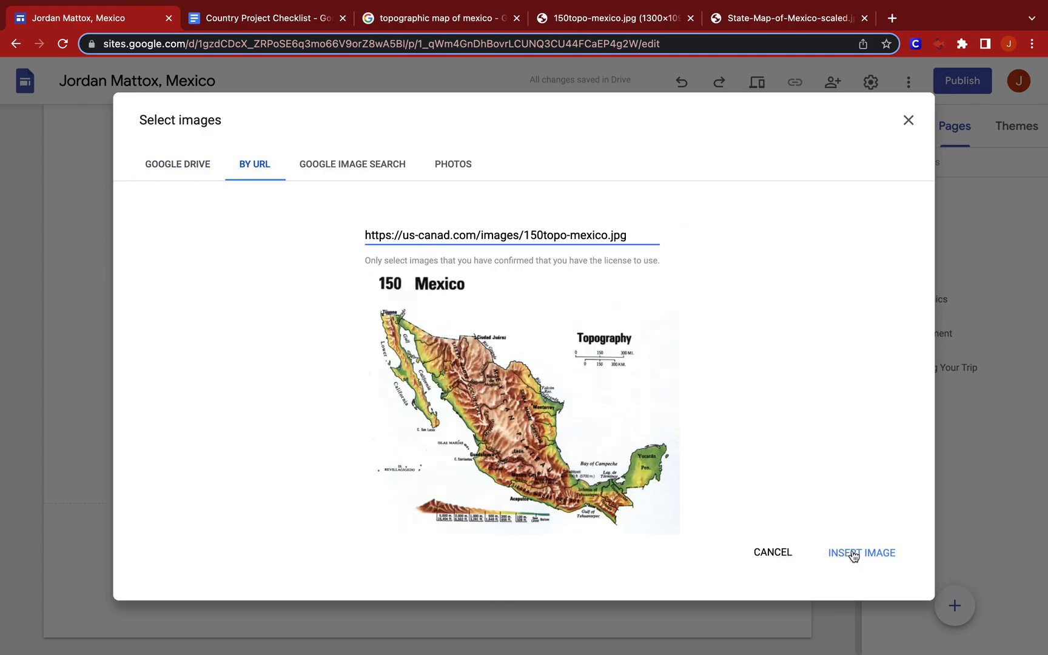
left_click(852, 553)
scroll(686, 470, "up", 5)
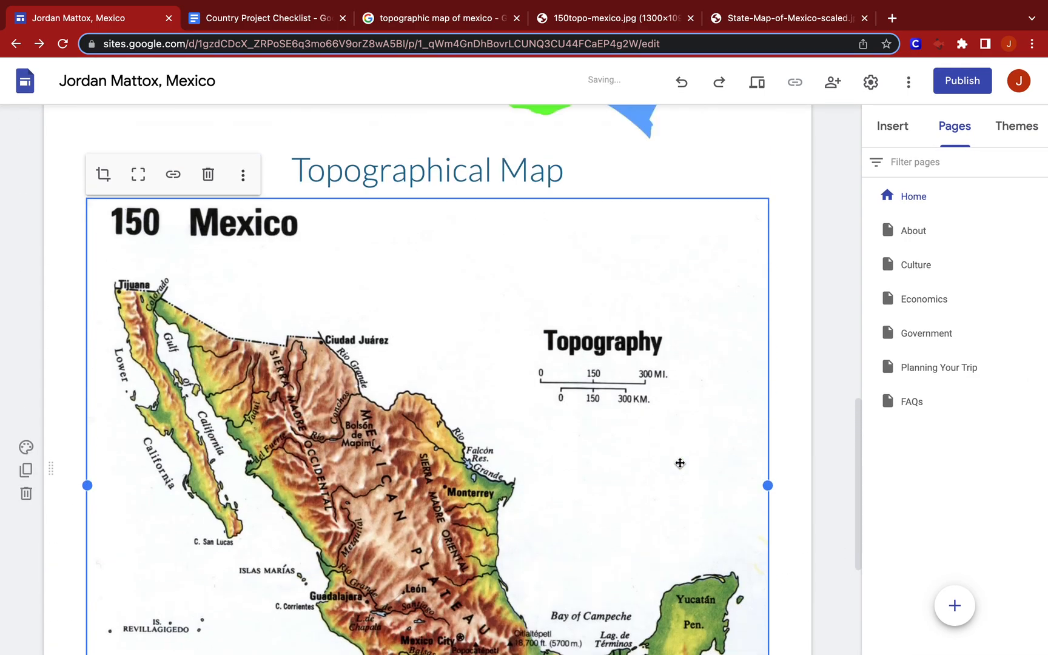
scroll(680, 463, "up", 10)
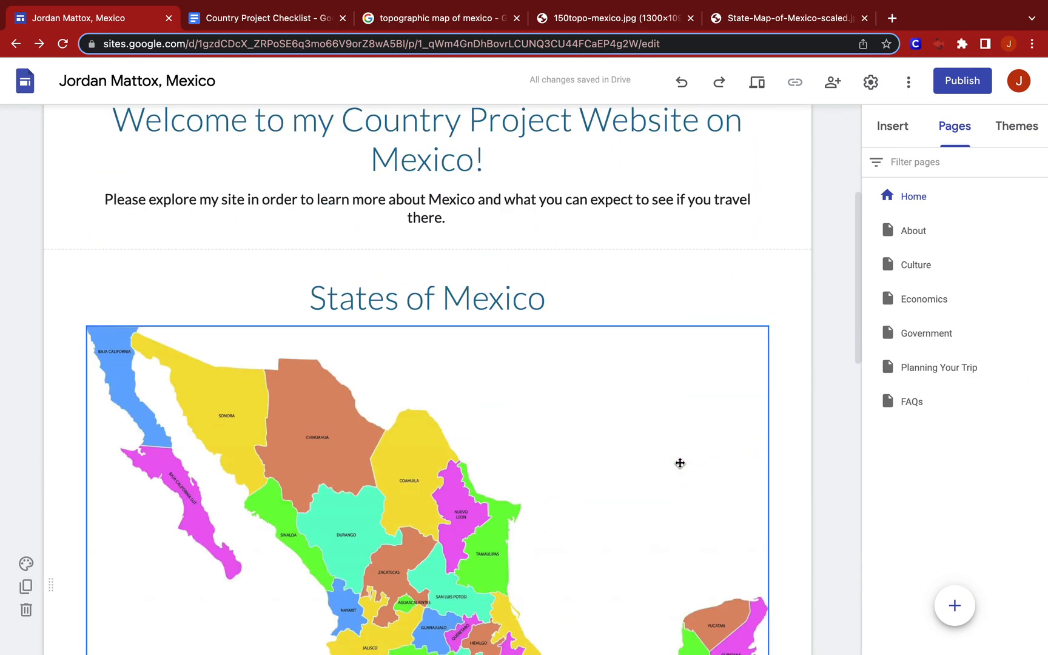
scroll(680, 463, "down", 3)
scroll(680, 463, "down", 7)
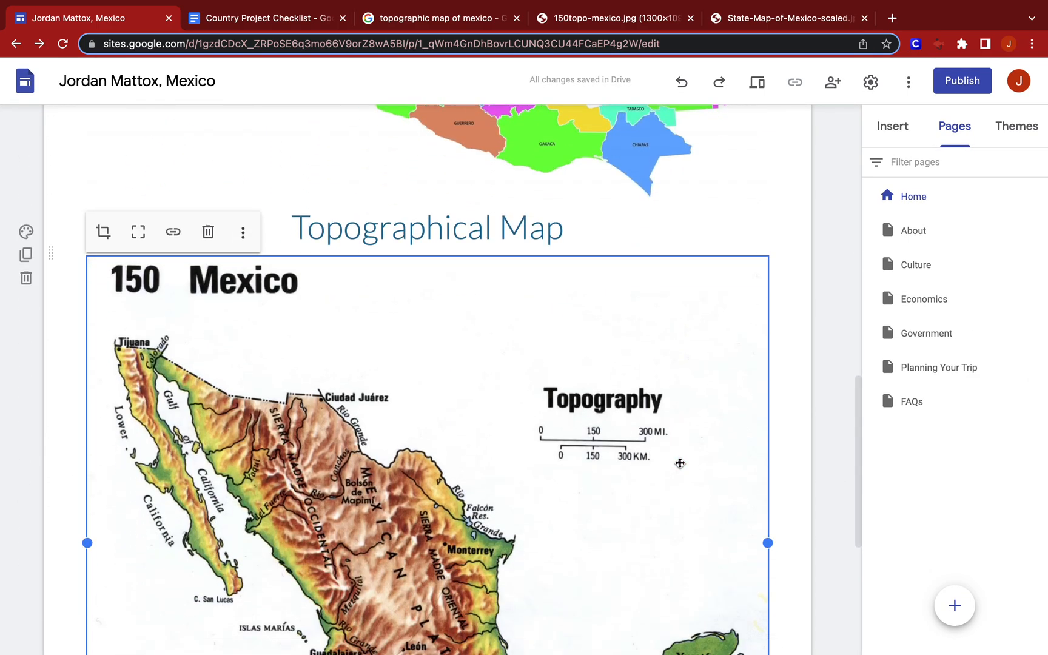
scroll(680, 463, "down", 1)
scroll(680, 463, "down", 1)
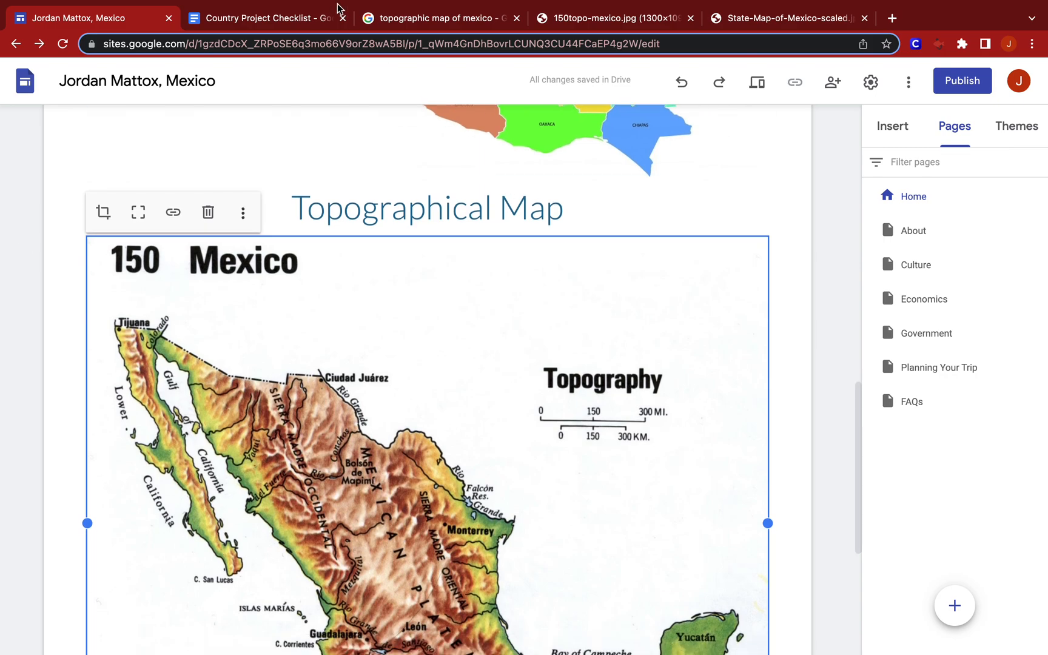
Go back to the Google Images results and search for "freeway map of mexico".
left_click(460, 22)
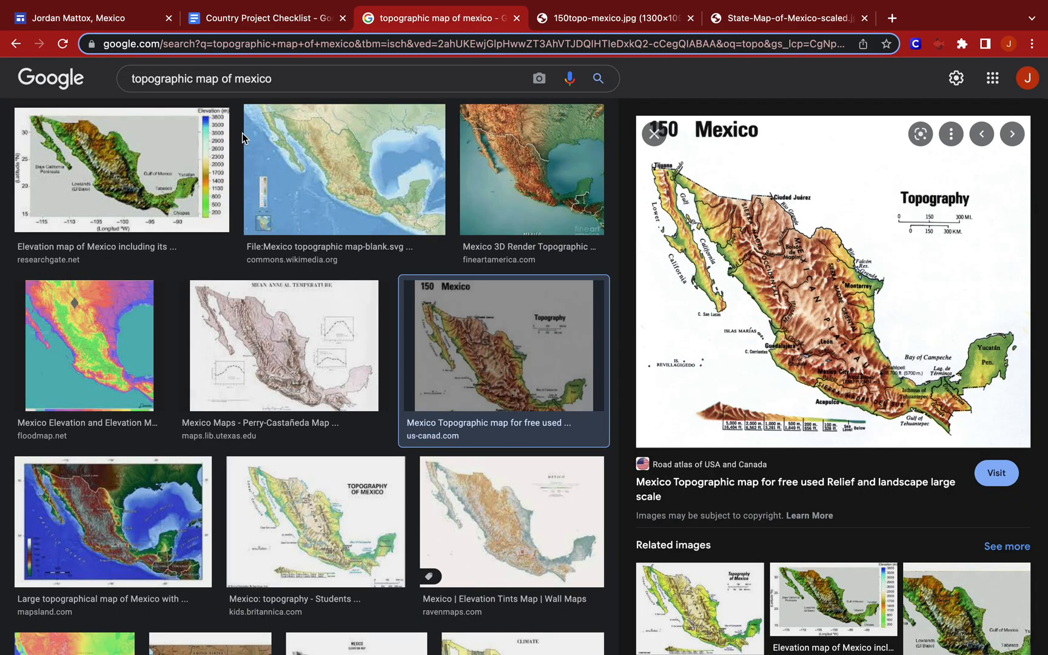
double_click(169, 79)
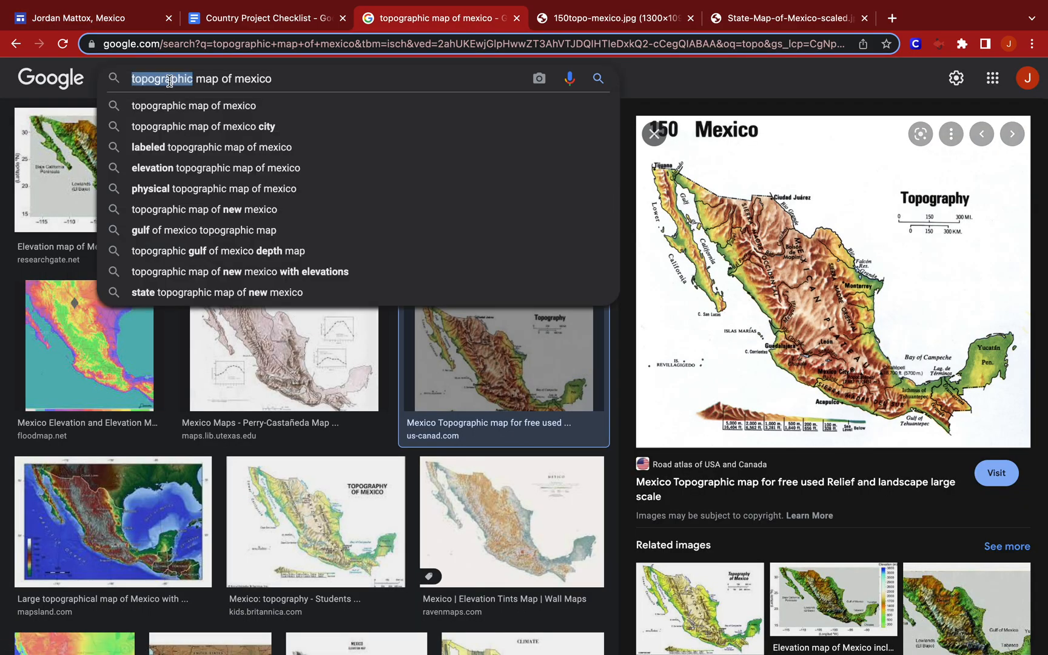
type("freeway")
key("Return")
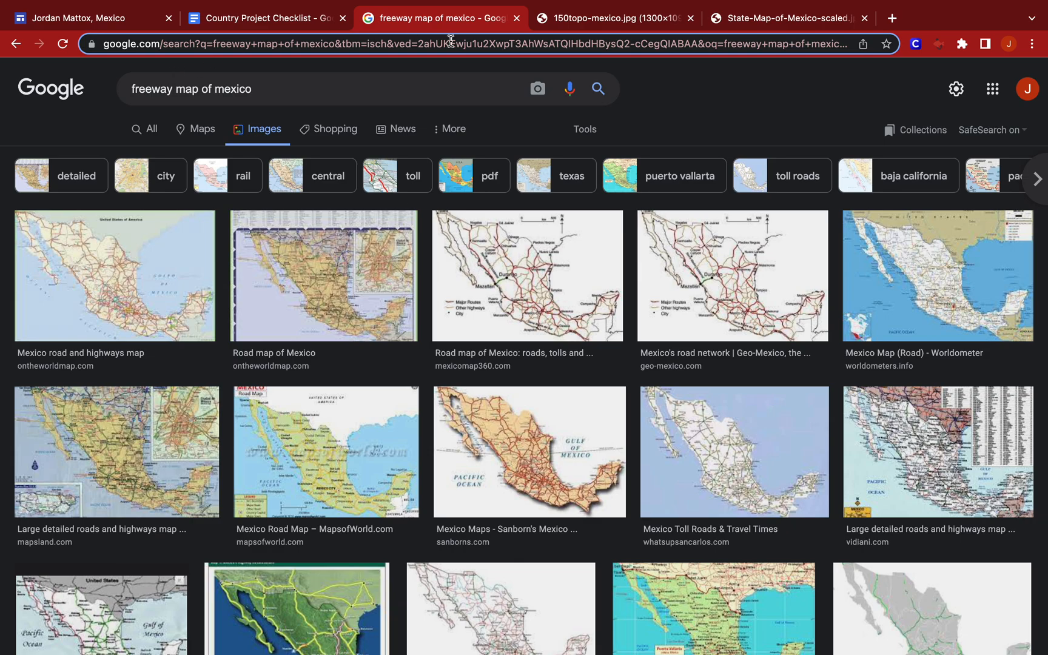
Open the mexicomap360.com road map of Mexico at full size in its own tab and copy its image address.
left_click(523, 267)
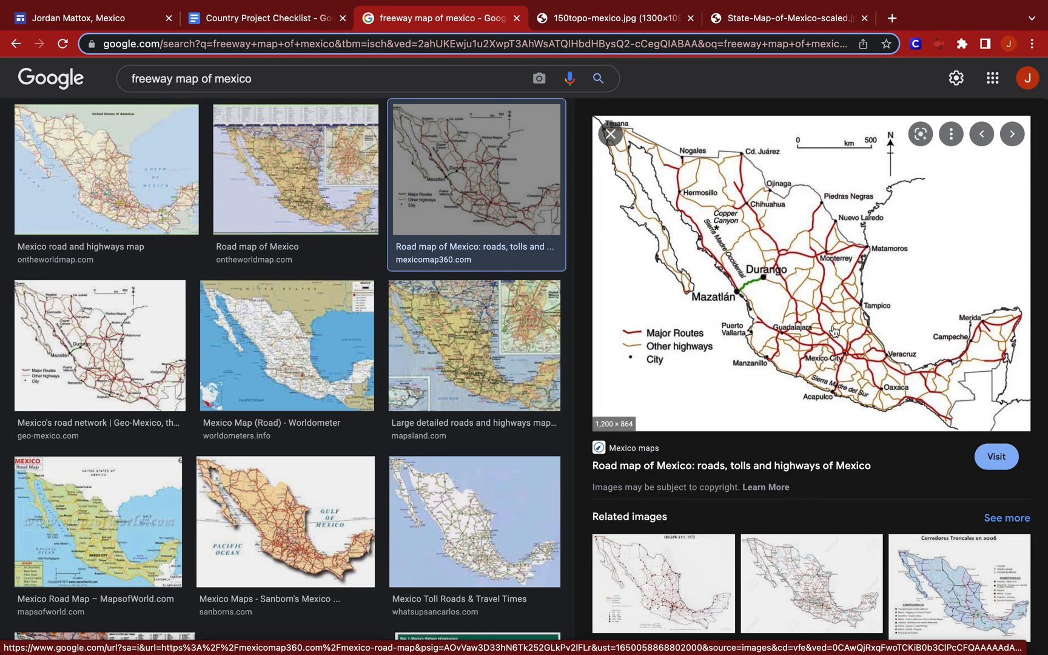
right_click(803, 342)
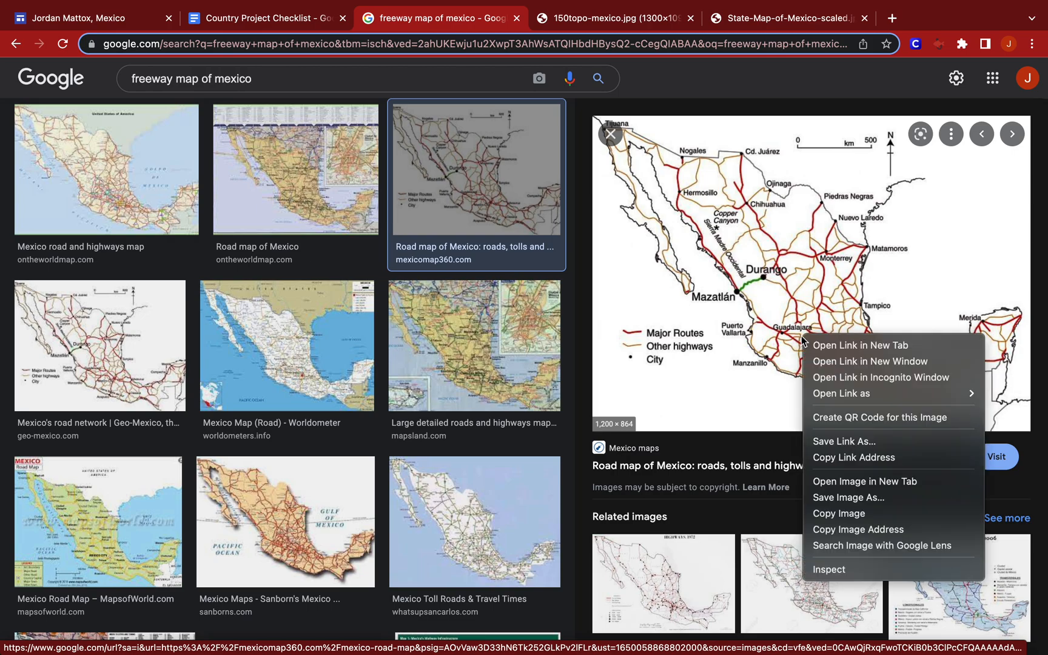
left_click(856, 483)
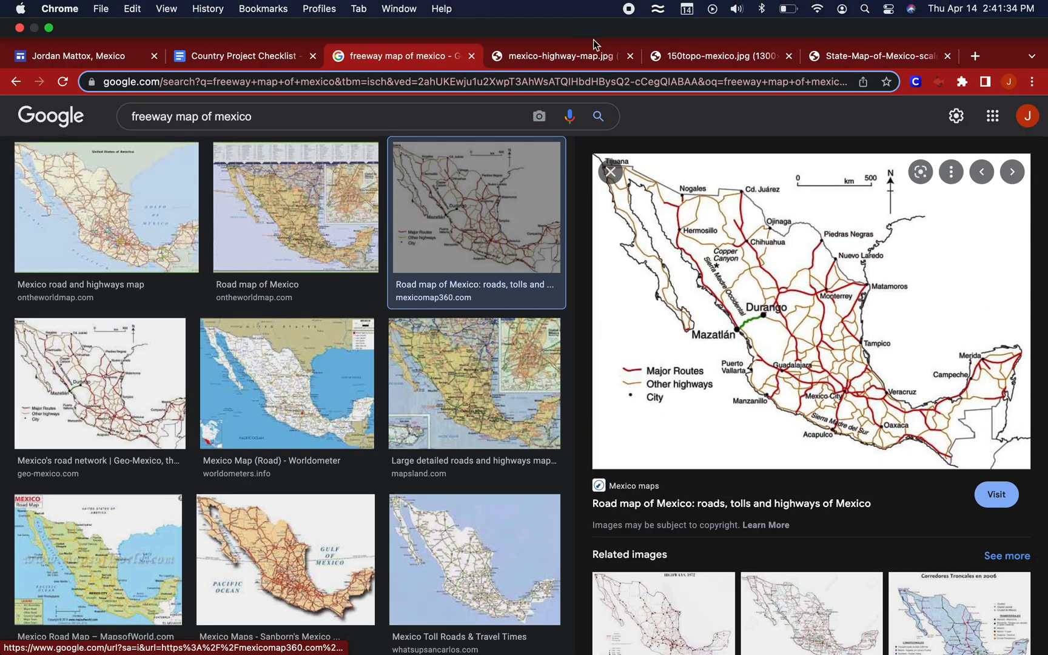
left_click(596, 55)
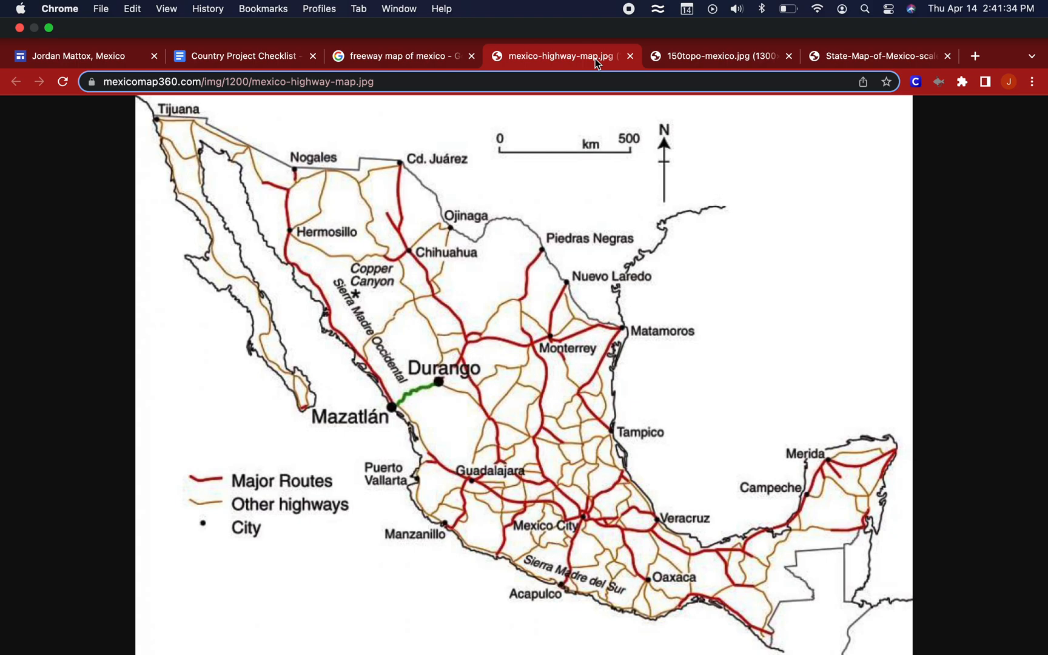
left_click(322, 81)
key("super+c")
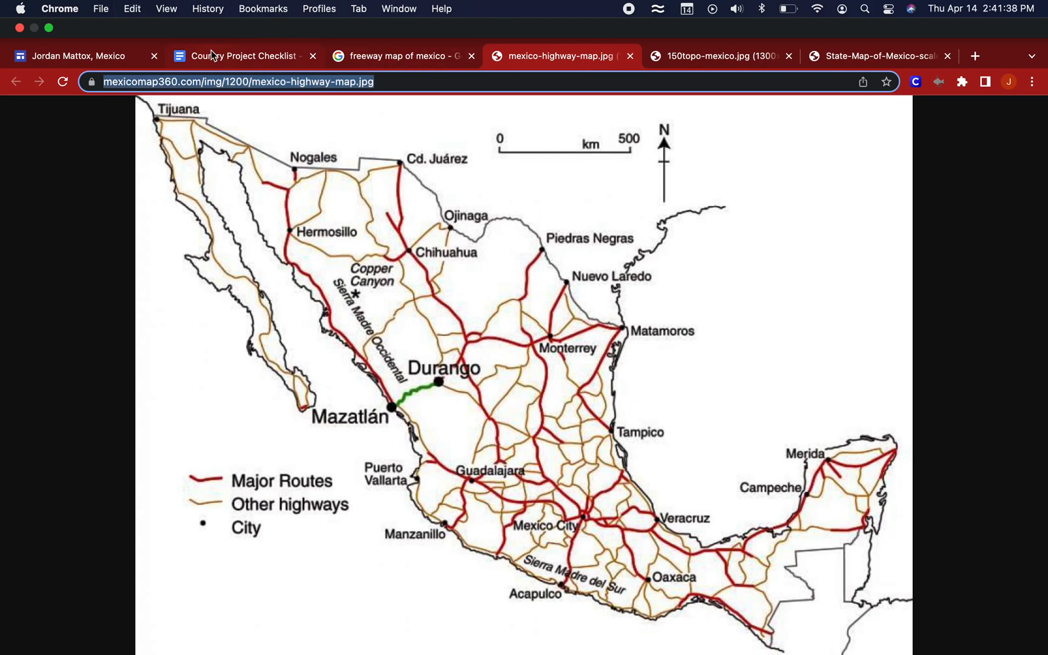
Return to the Mexico site and insert a new text box directly below the topographical map.
left_click(117, 61)
scroll(414, 514, "down", 10)
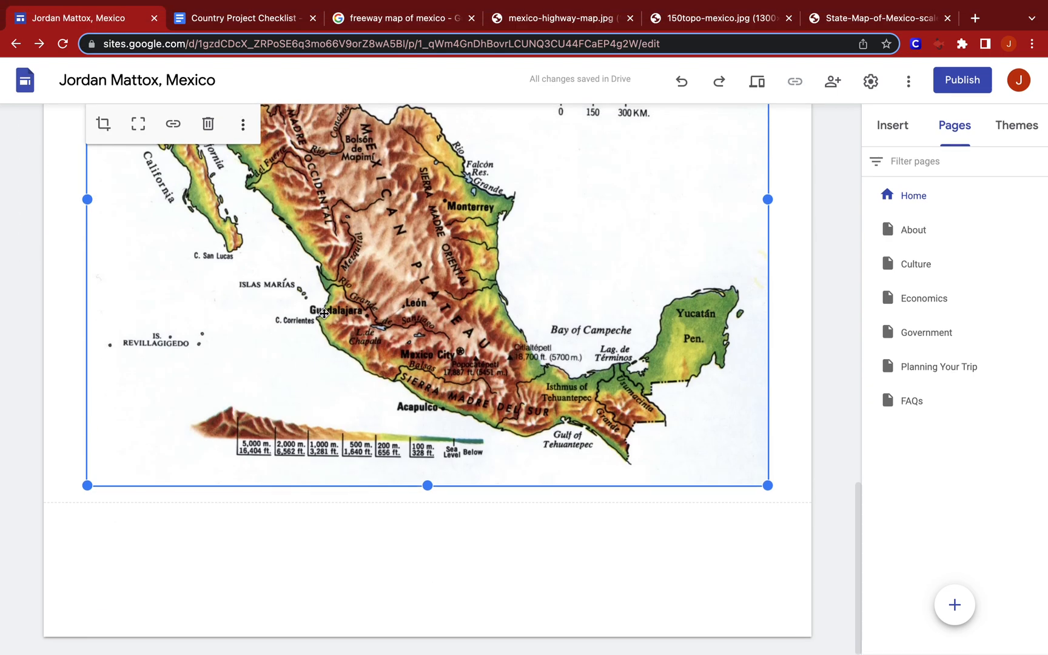
double_click(413, 512)
left_click(413, 507)
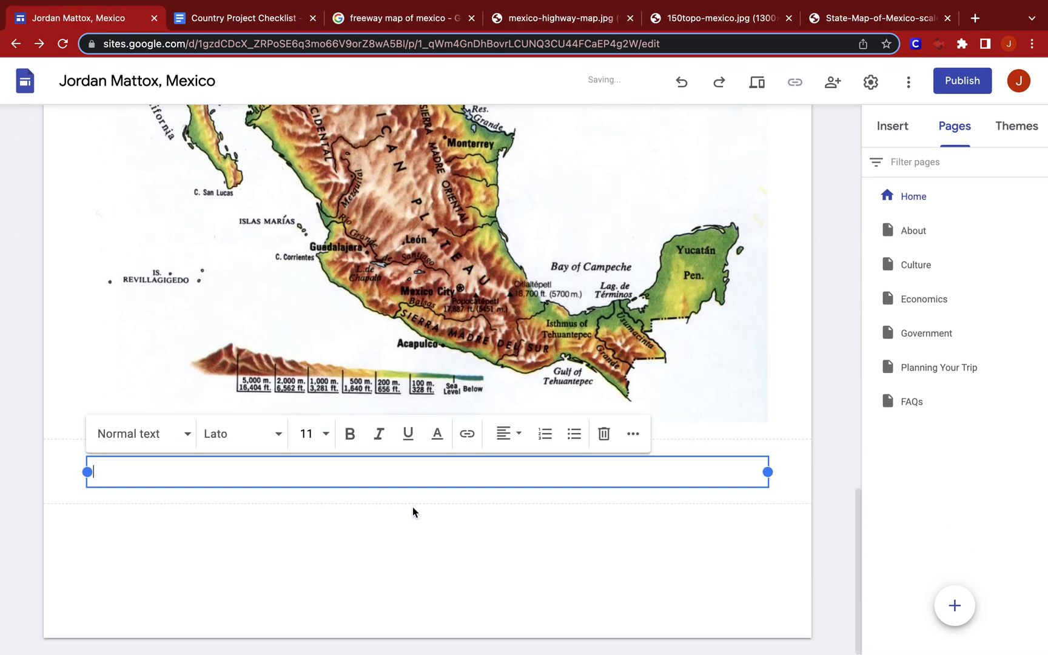
Format the text box below the topographical map as a centred Title and enter "Freeway Map".
left_click(183, 433)
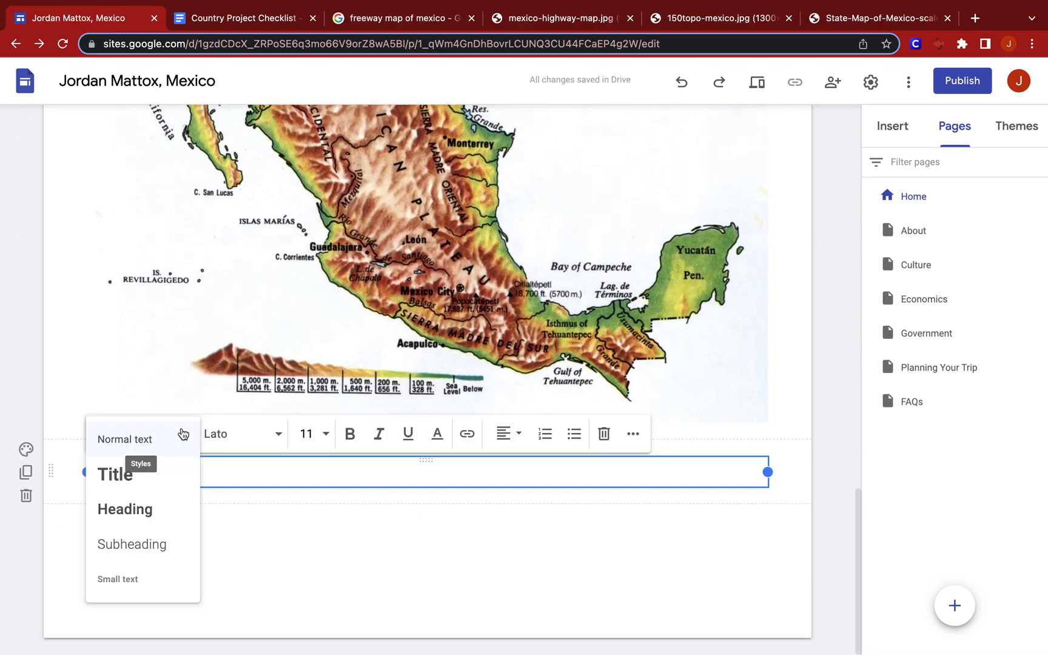
left_click(169, 480)
left_click(507, 434)
left_click(506, 475)
type("Fr")
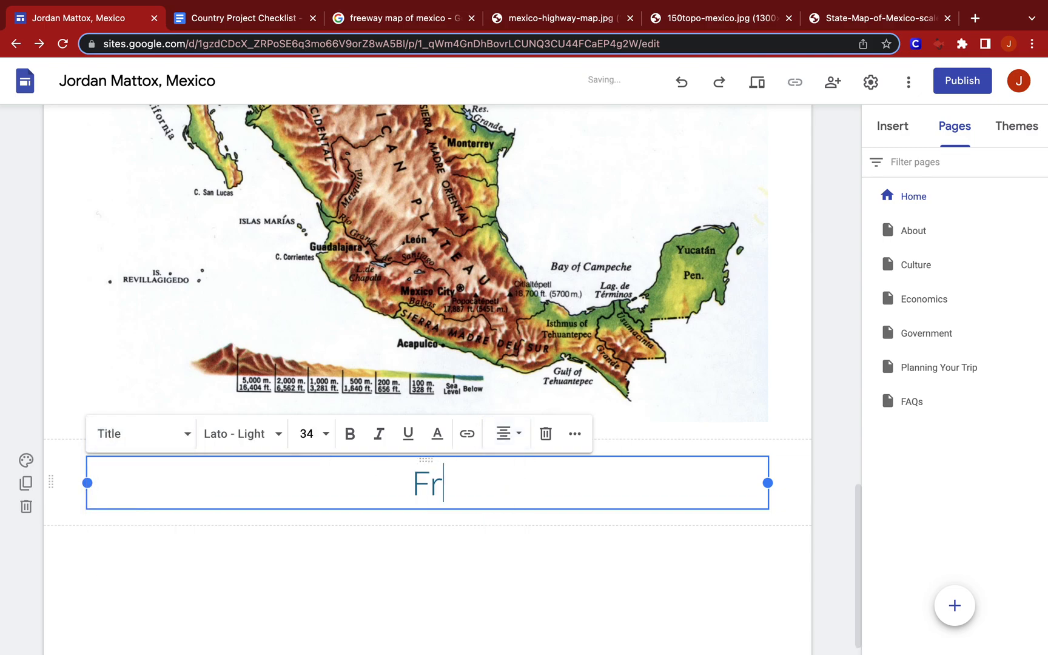
type("eeway Map")
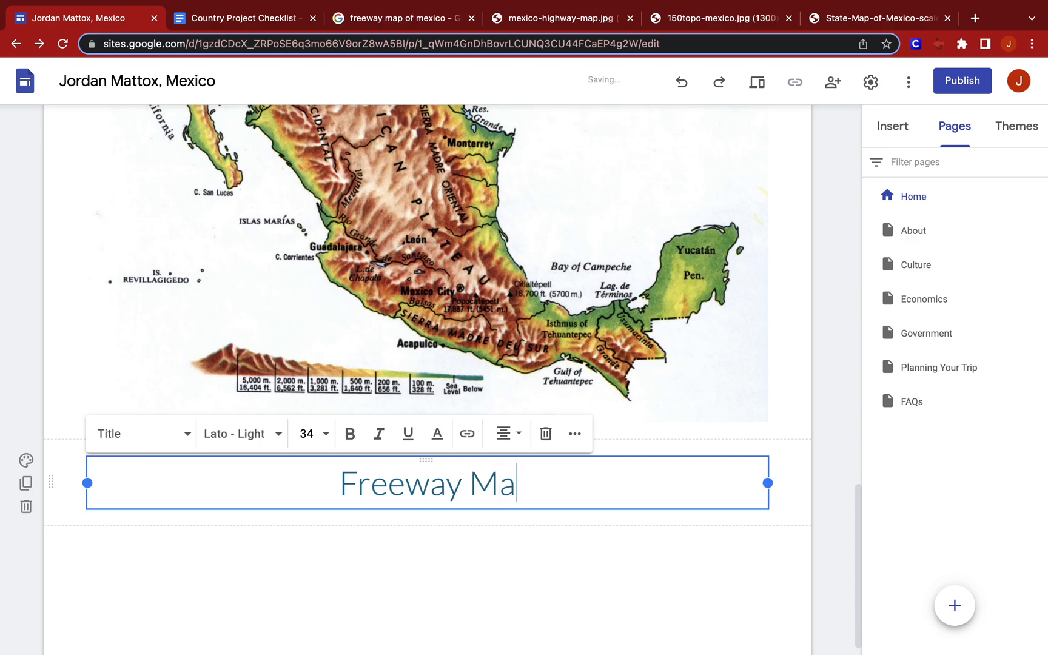
Insert the mexicomap360.com highway map image directly below the "Freeway Map" title using its copied URL.
left_click(460, 522)
double_click(459, 521)
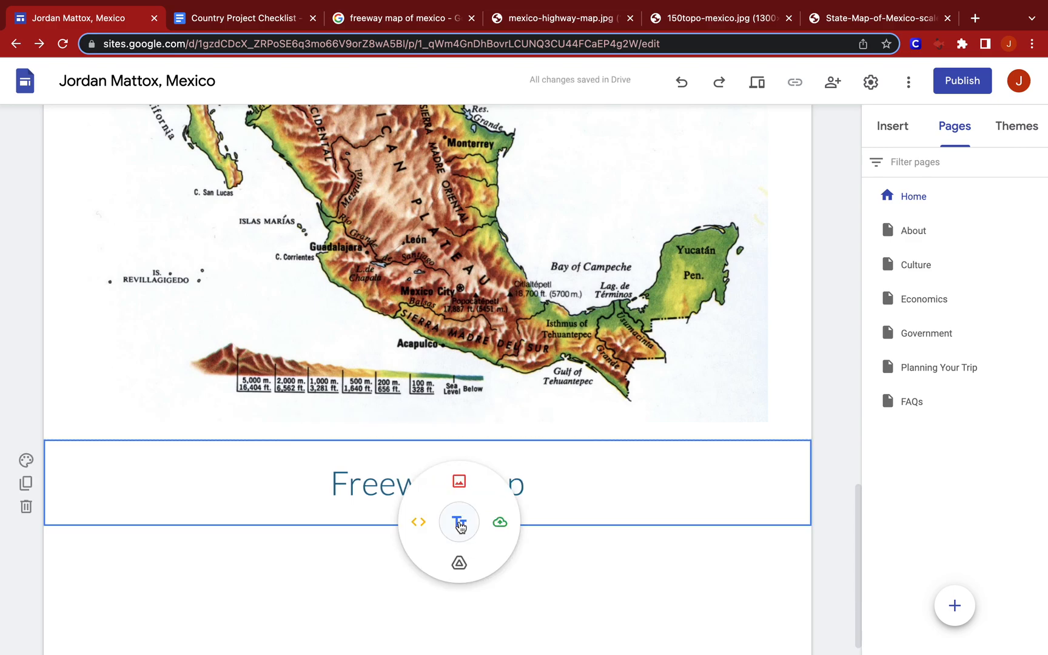
left_click(460, 481)
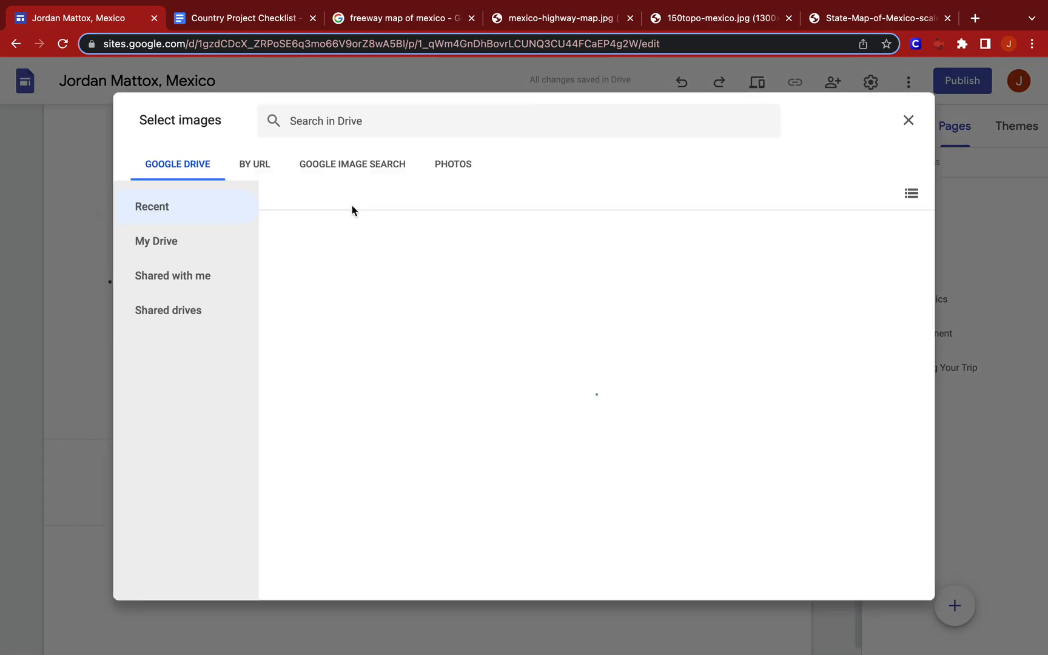
left_click(265, 173)
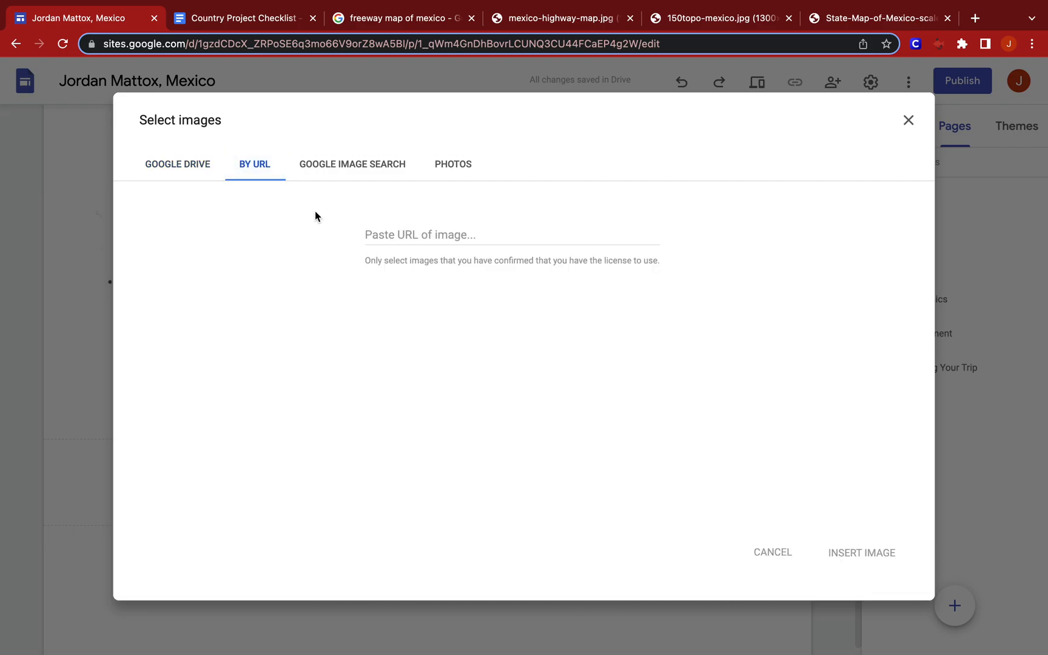
left_click(383, 233)
key("super+v")
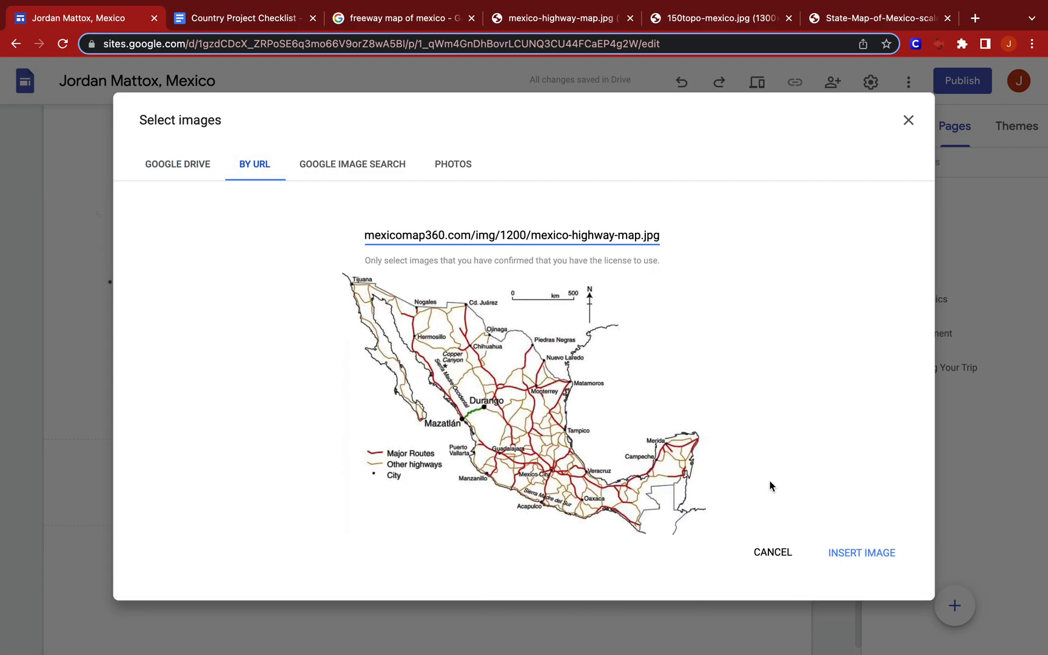
left_click(840, 550)
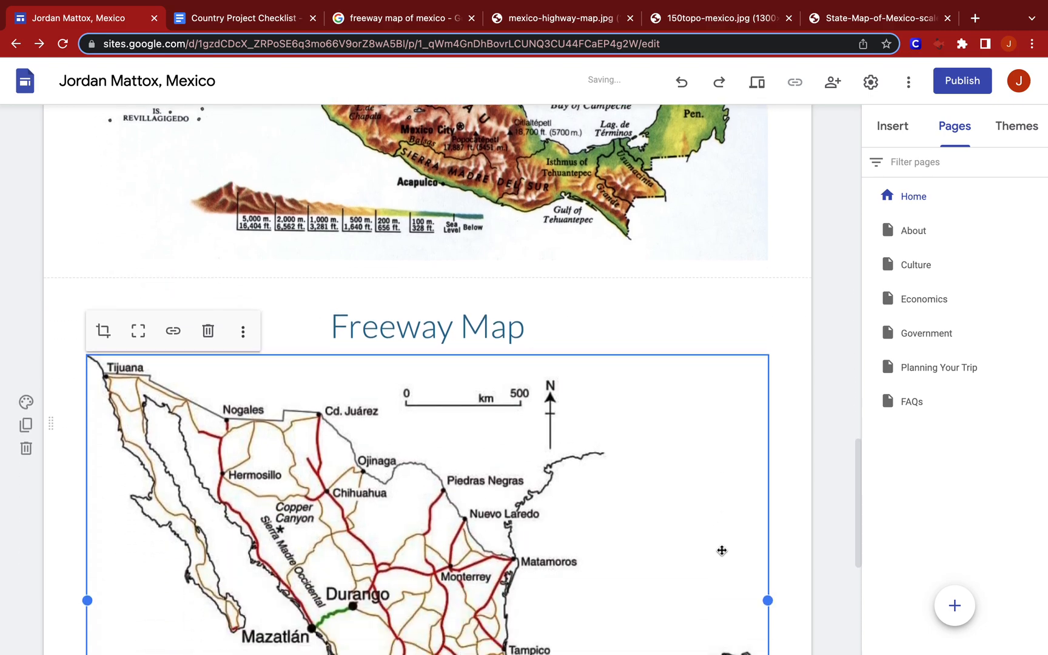
scroll(722, 550, "down", 1)
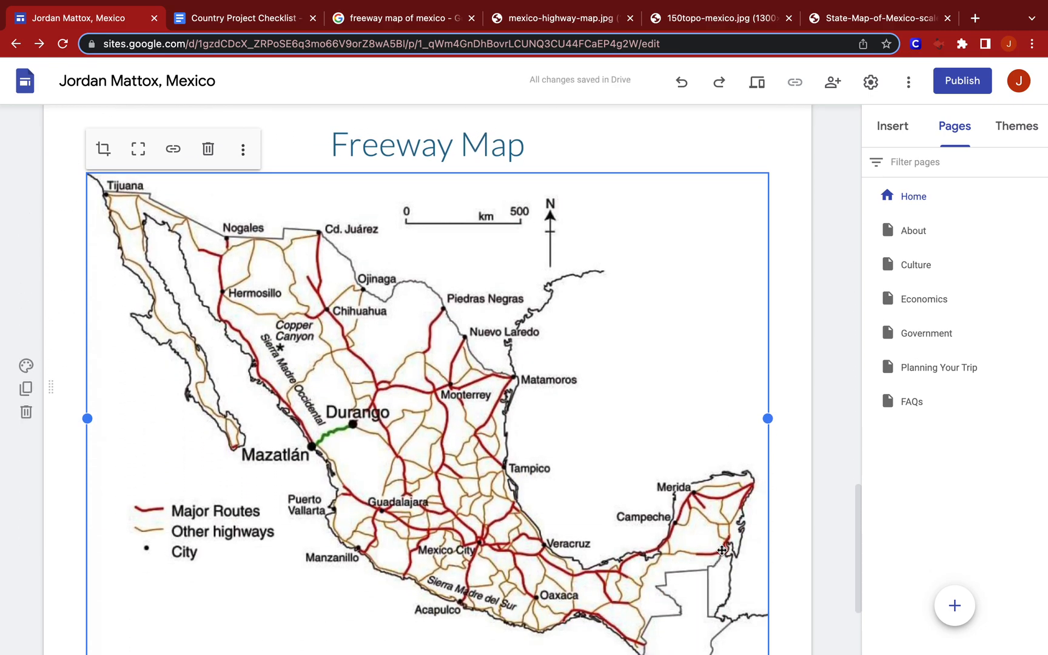
scroll(721, 550, "down", 1)
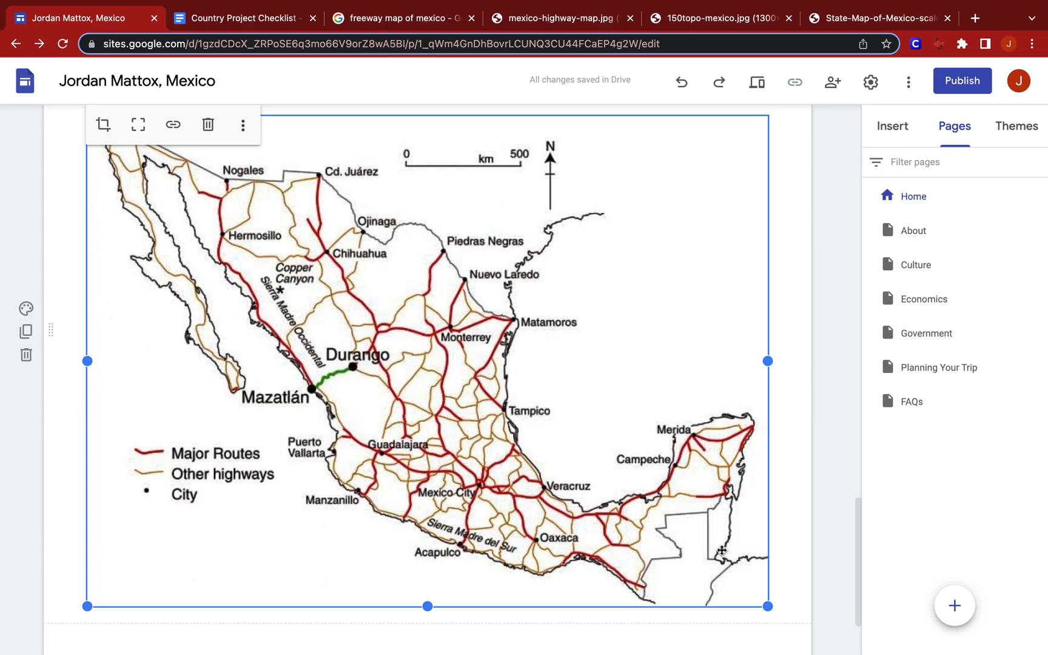
Switch to the Example Country Project Site to check which map comes last on its Home page, and return to the Mexico site.
key("ctrl+Up")
left_click(579, 576)
scroll(574, 540, "down", 20)
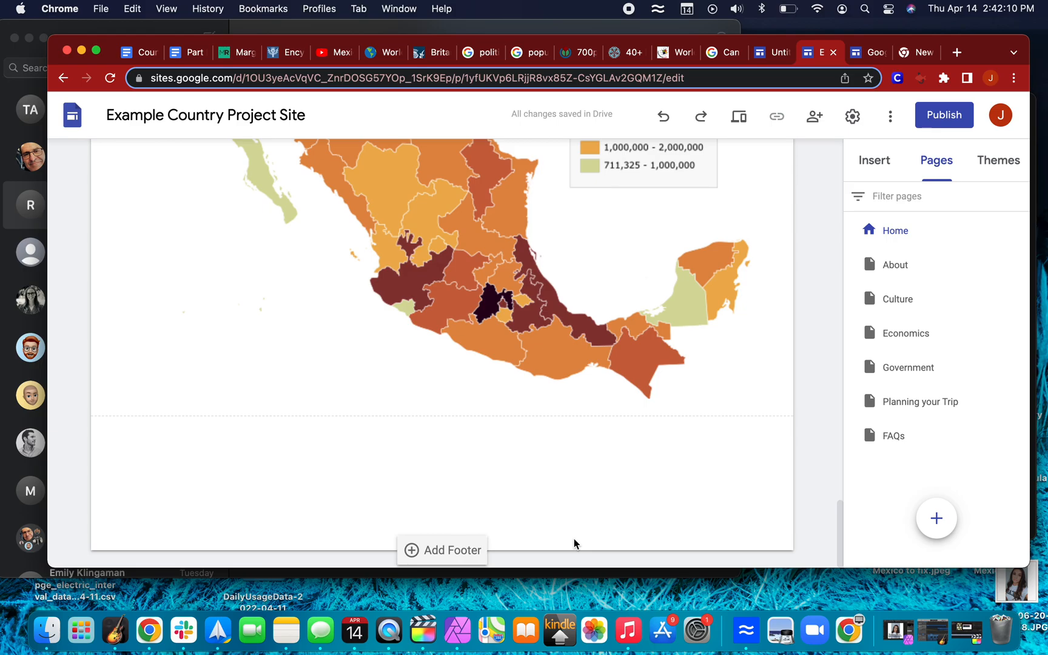
key("ctrl+Up")
mouse_move(412, 11)
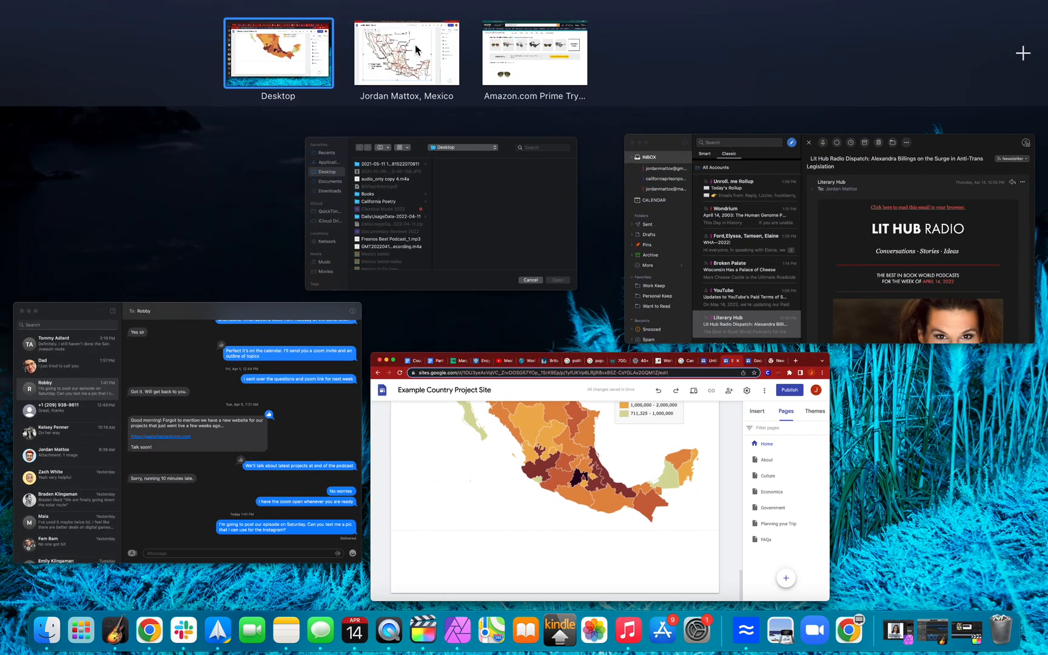
left_click(415, 45)
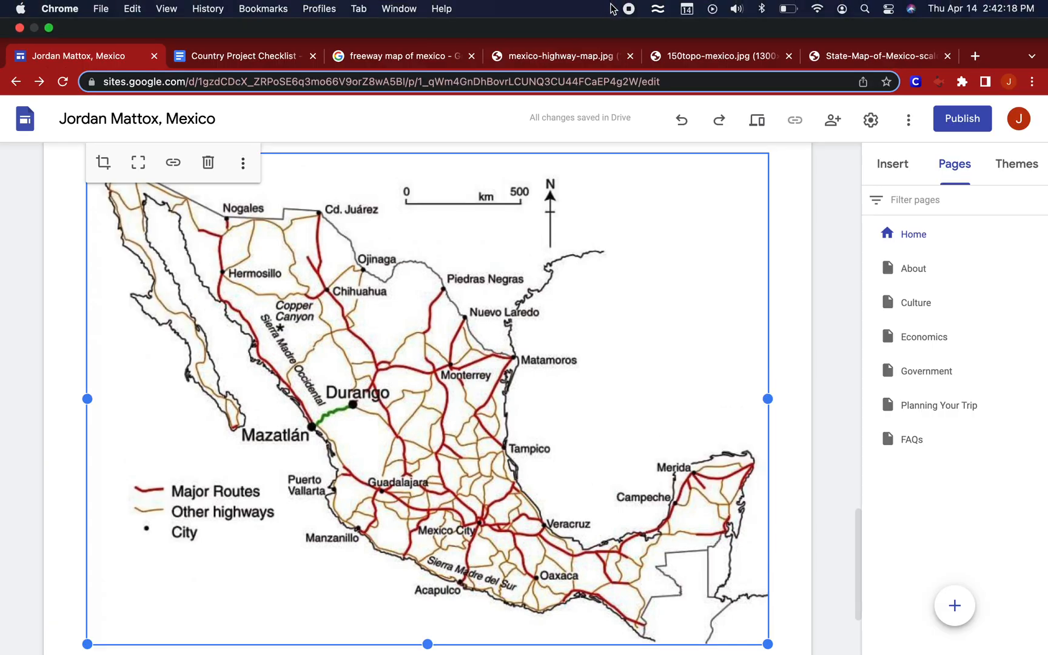
Close the three browser tabs holding the highway, topographical and states map images.
left_click(630, 56)
left_click(630, 56)
left_click(630, 56)
Go back to the Google Images results and search for "population map of mexico".
left_click(452, 24)
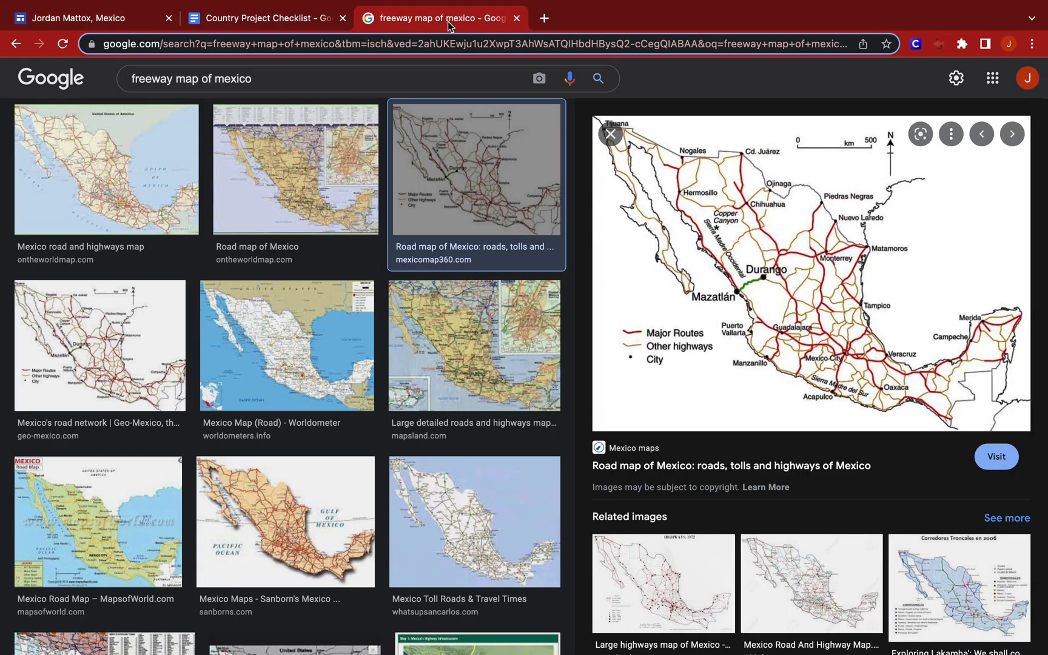
left_click_drag(172, 81, 117, 83)
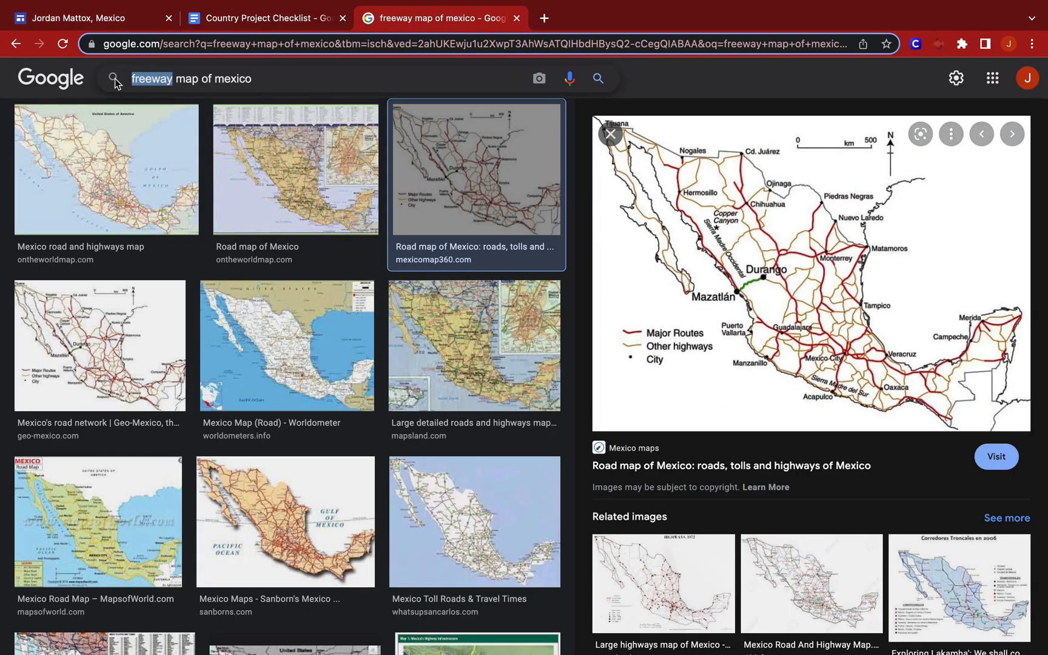
type("popu")
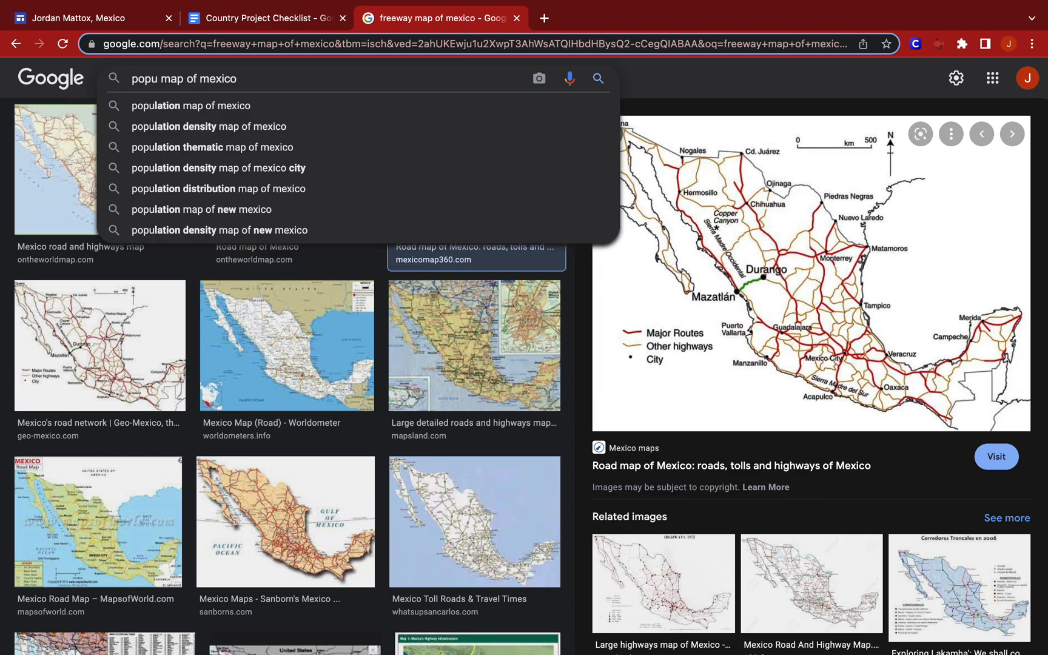
key("Down")
key("Return")
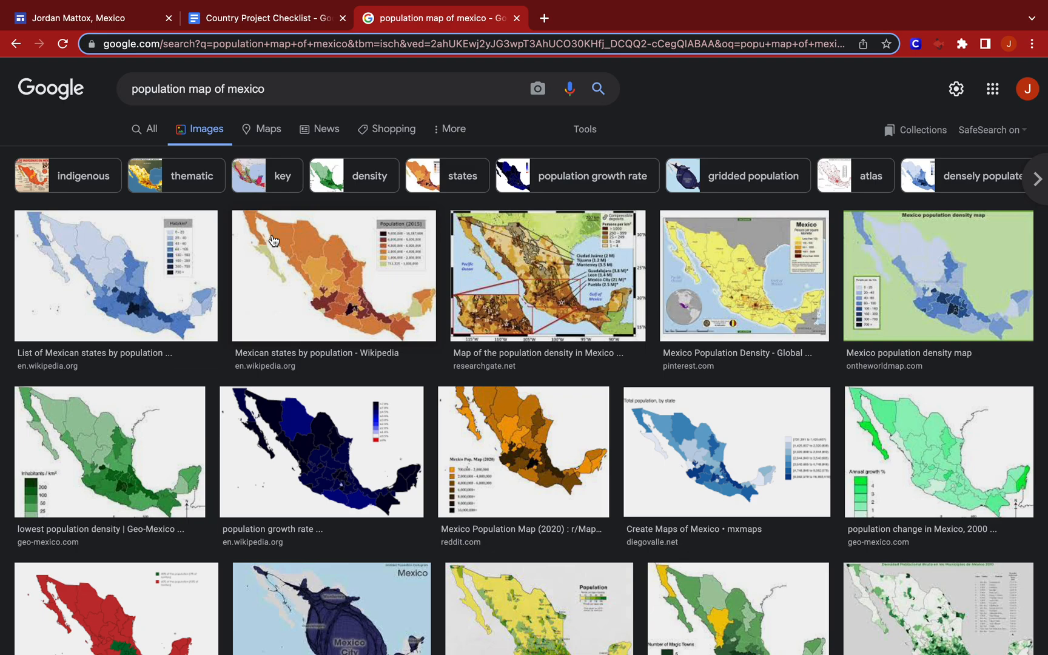
Open Reddit's Mexico Population Map (2020) at full size in its own tab and copy its image address.
left_click(318, 293)
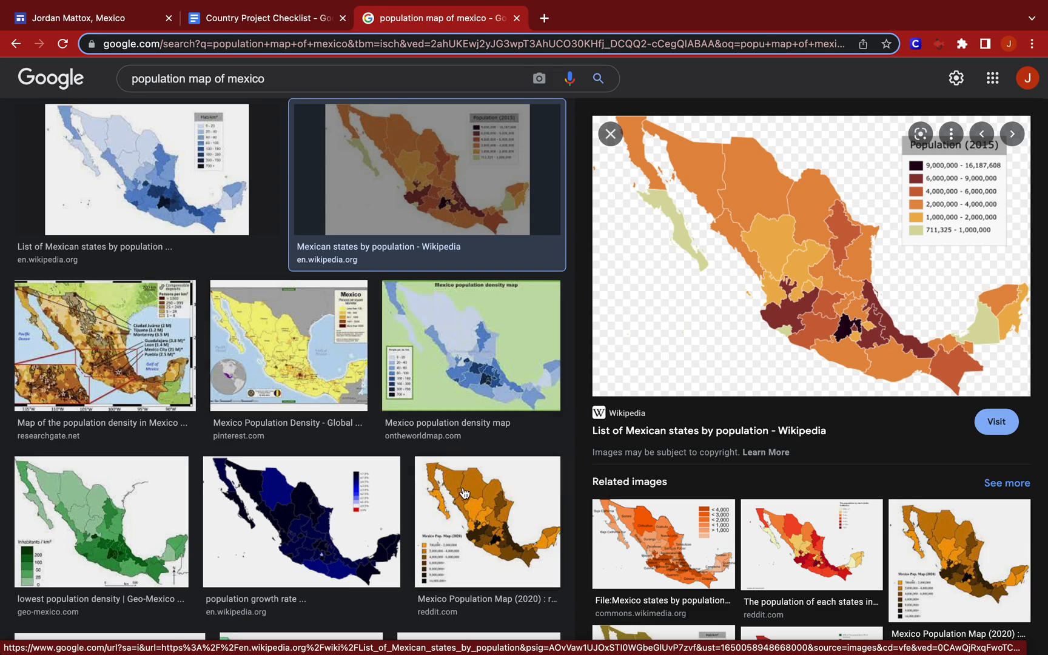
left_click(473, 523)
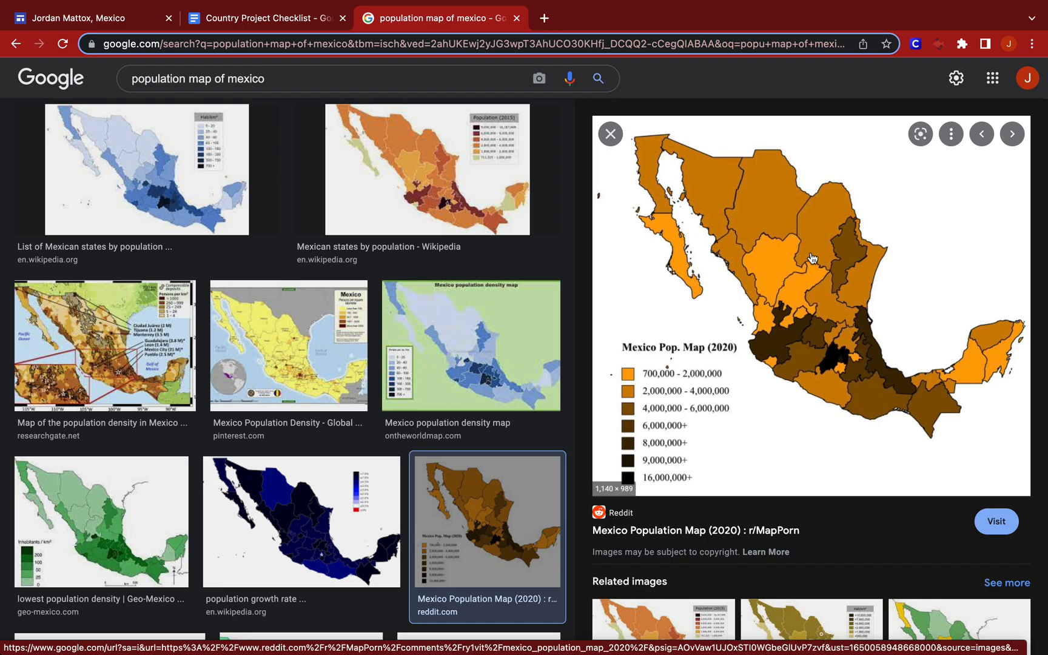
right_click(805, 297)
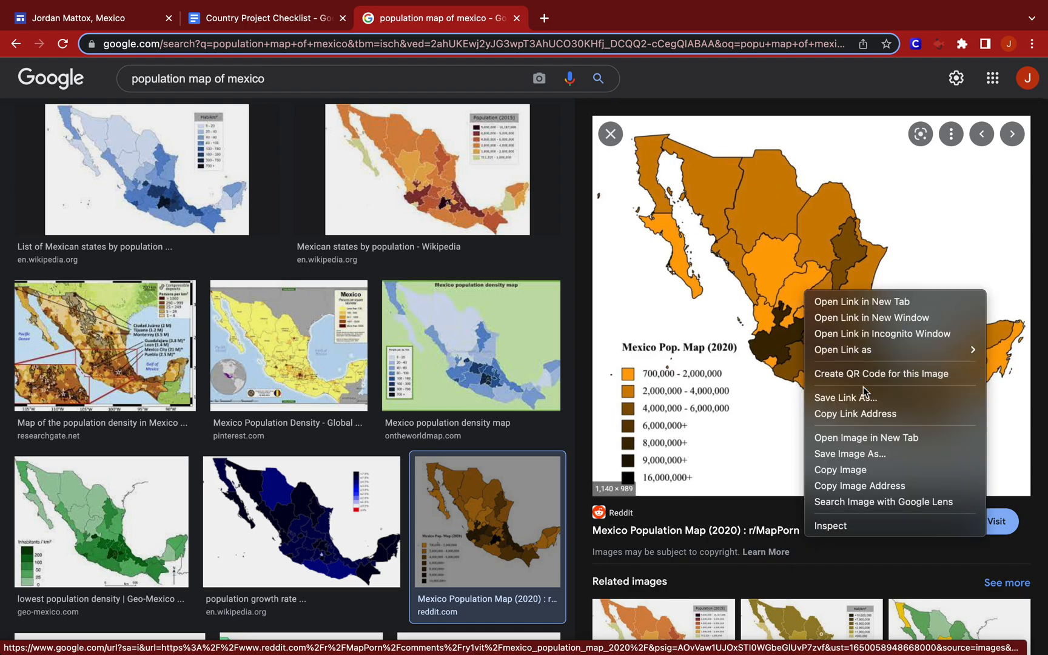
left_click(874, 443)
left_click(590, 24)
left_click(572, 48)
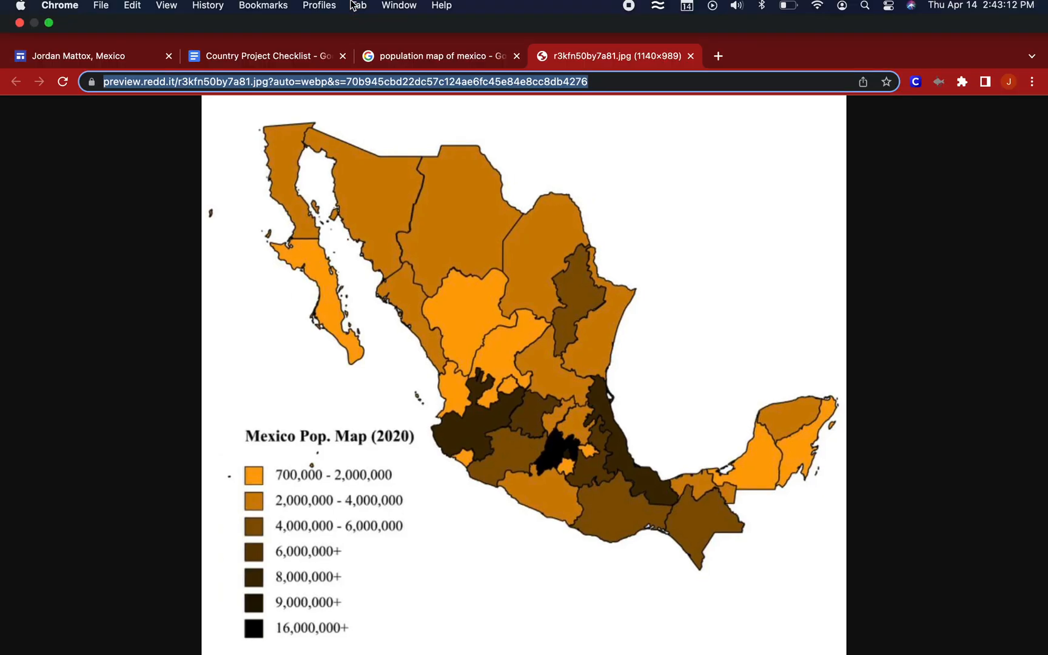
Return to the Mexico site and insert a new text box directly below the freeway map.
left_click(91, 18)
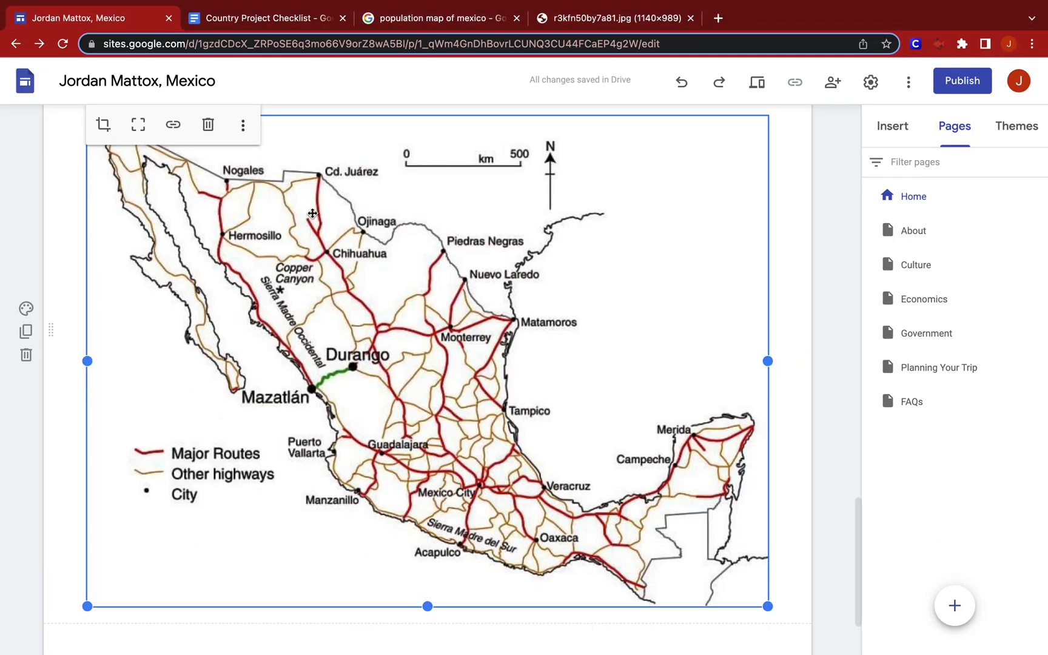
scroll(313, 214, "down", 2)
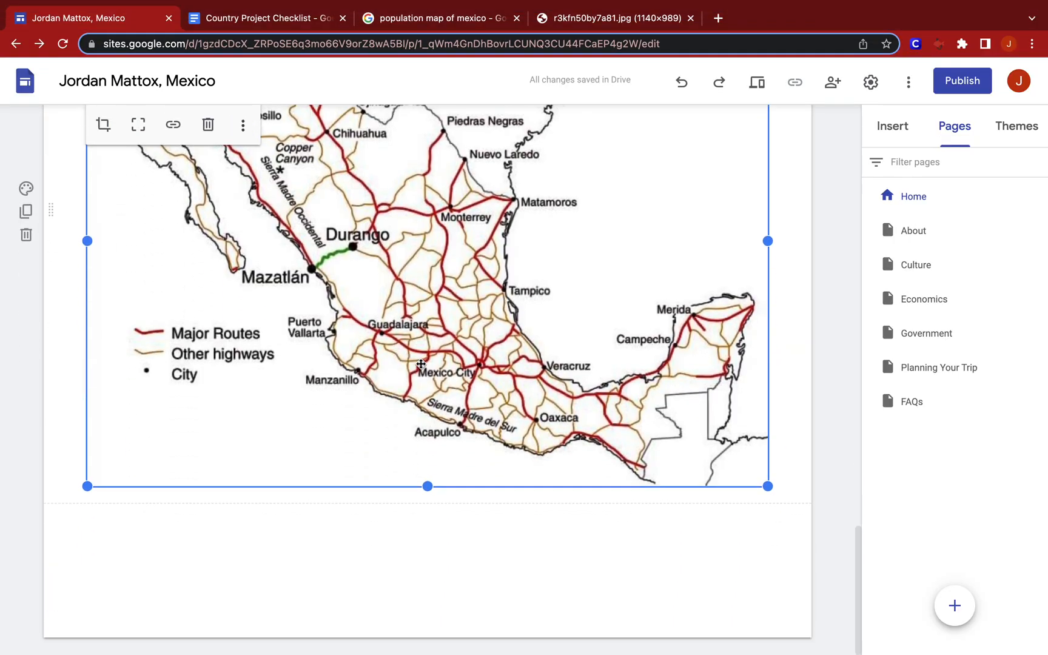
double_click(433, 519)
left_click(433, 519)
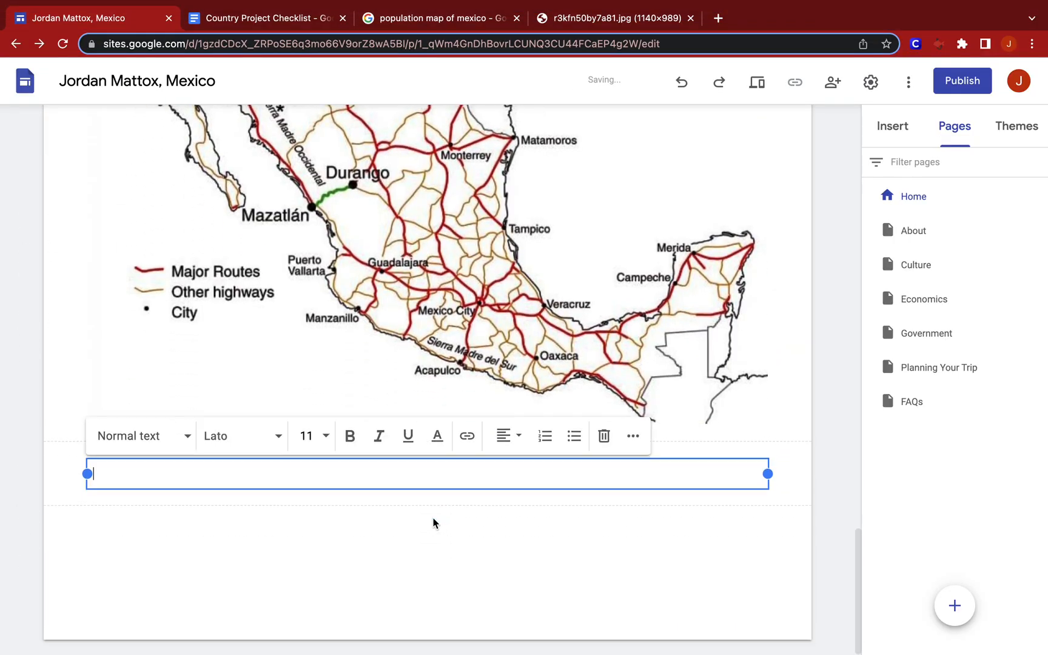
Format the text box below the freeway map as a centred Title and enter "Population Map".
left_click(164, 435)
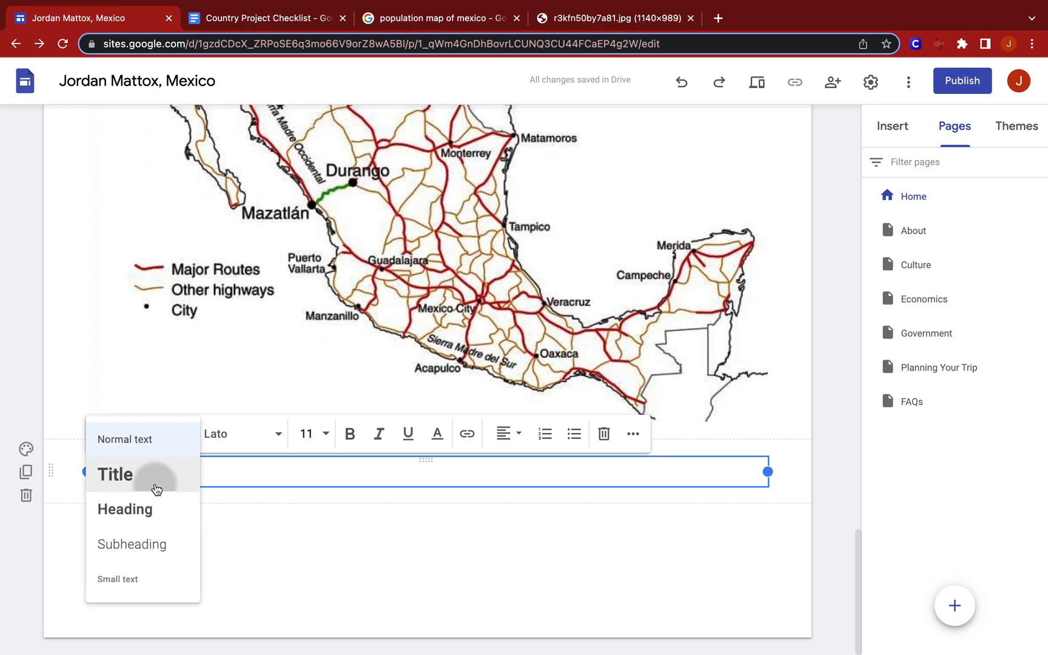
left_click(158, 479)
left_click(506, 435)
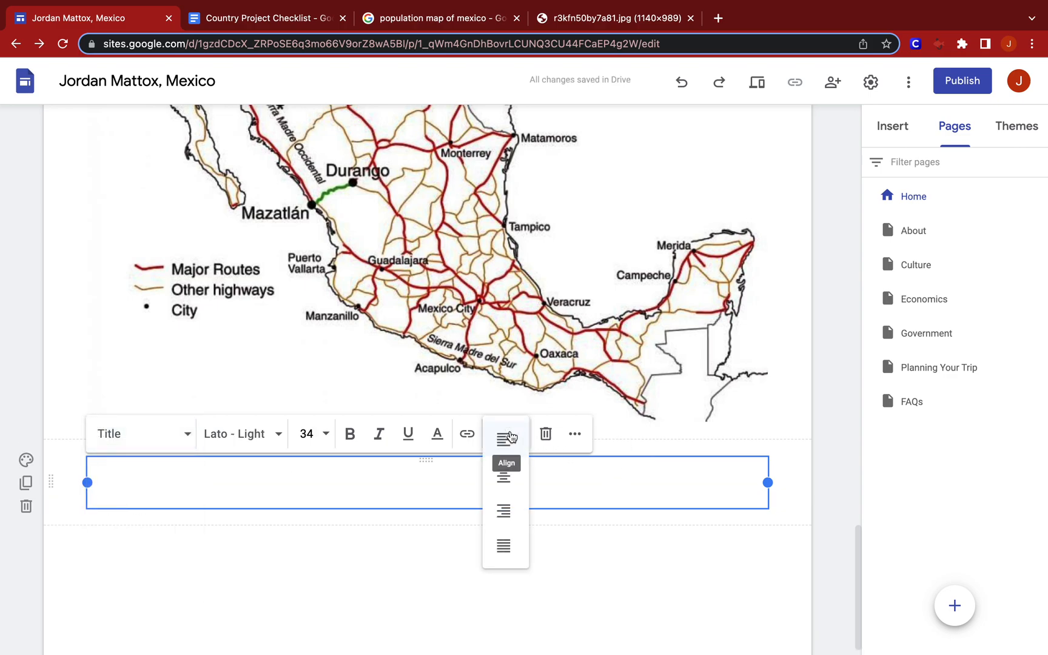
left_click(508, 477)
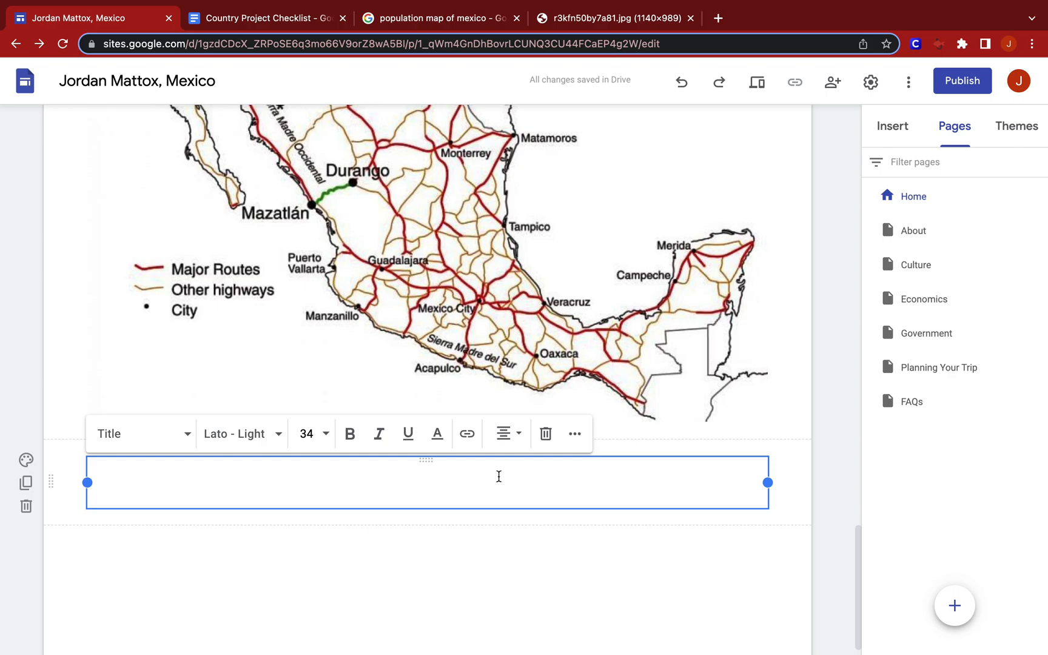
type("Populati")
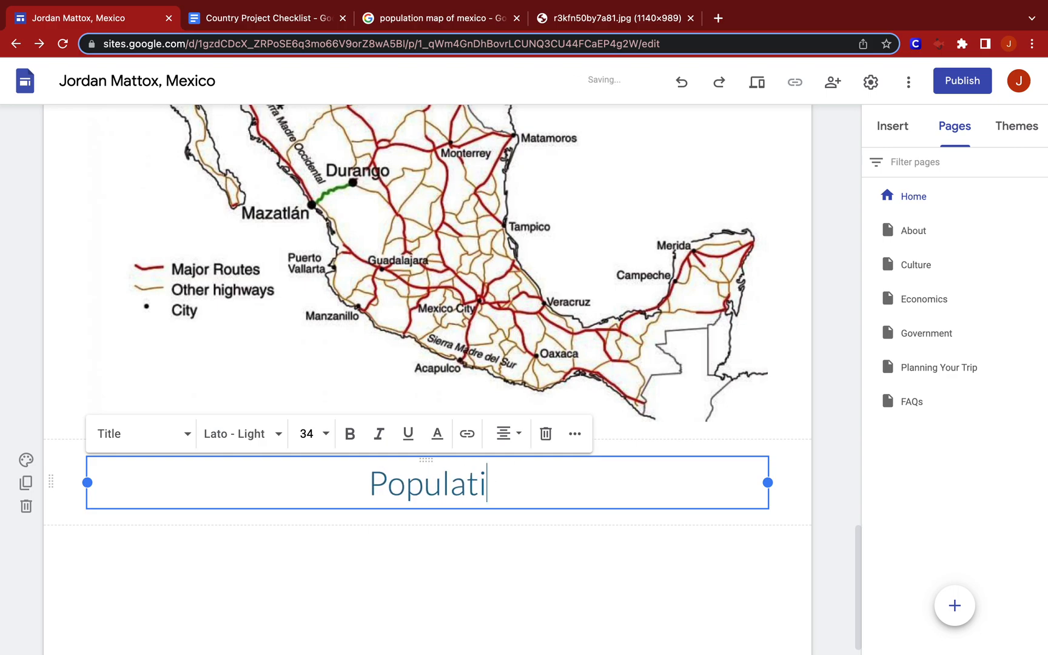
type("on Map")
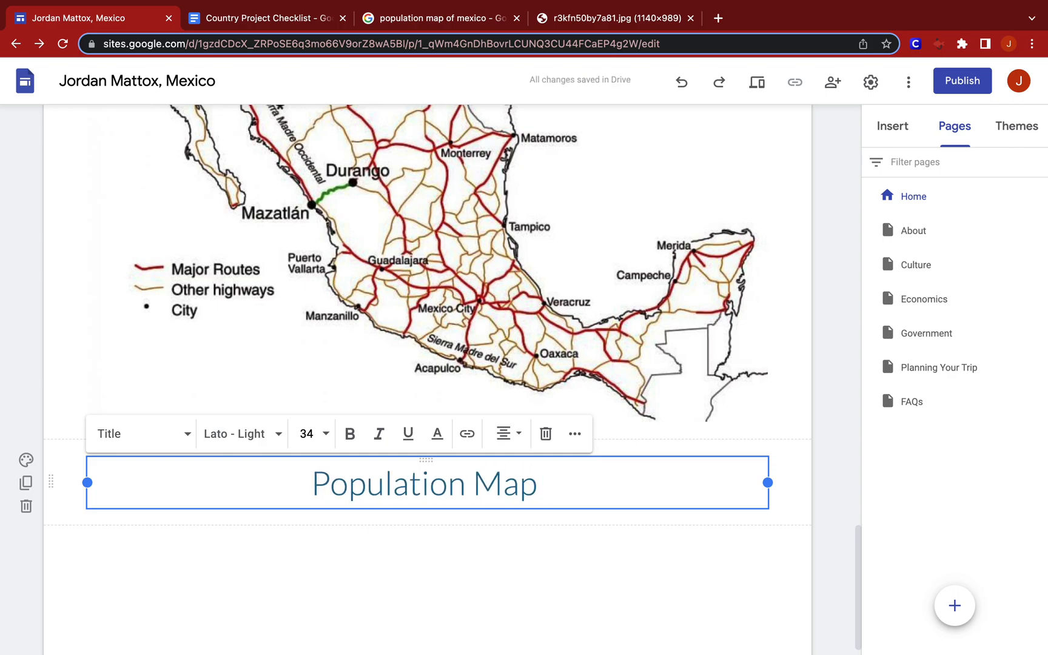
Insert the 2020 population map image directly below the "Population Map" title using its copied URL.
double_click(451, 516)
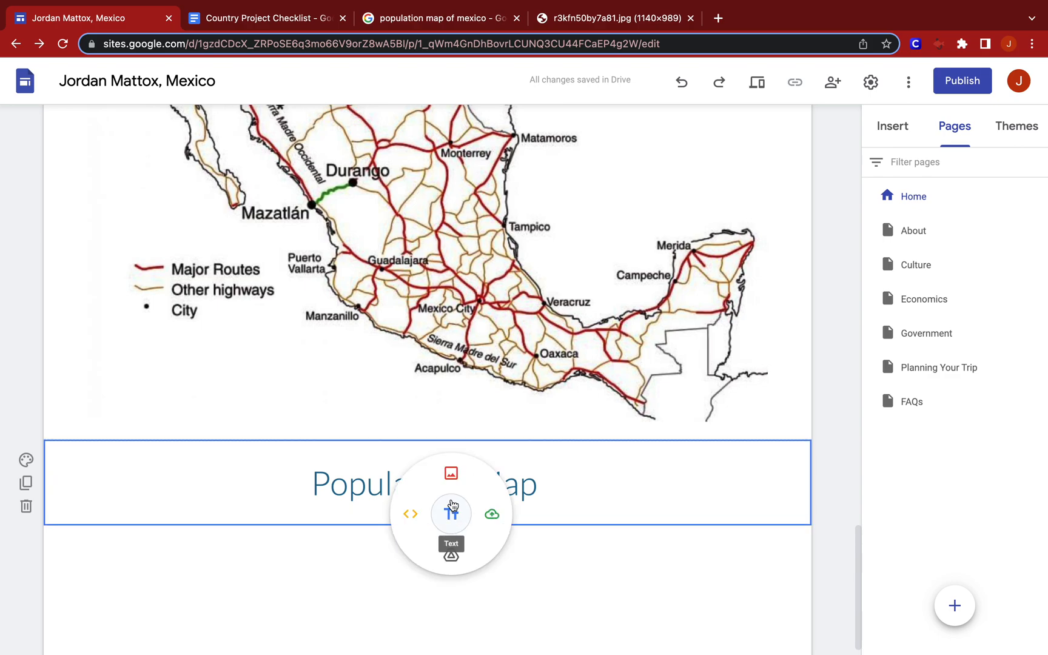
left_click(452, 474)
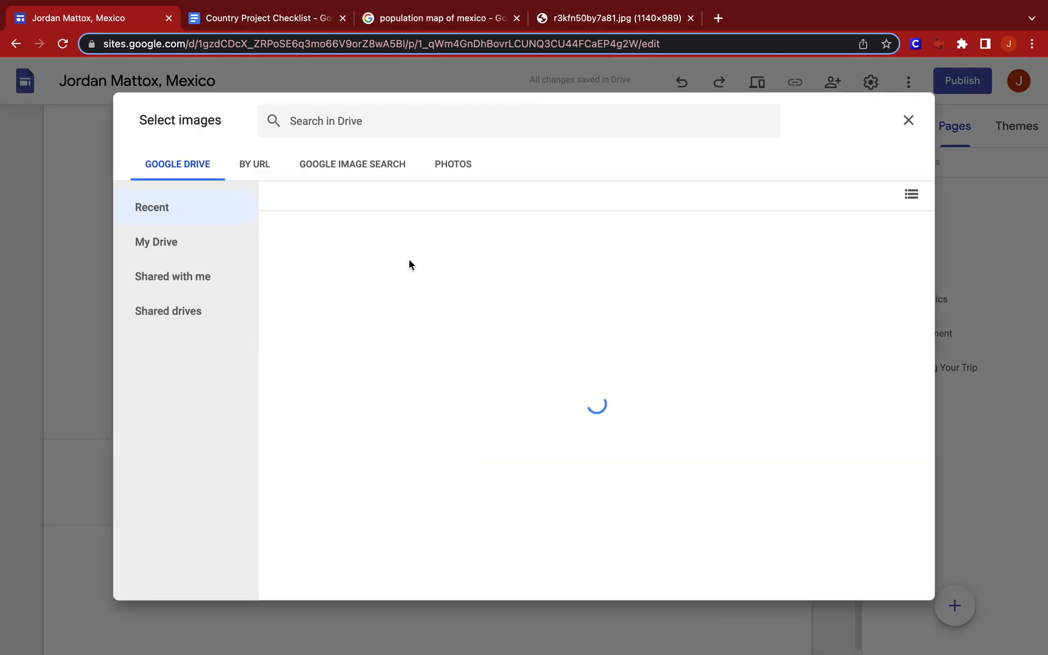
left_click(256, 163)
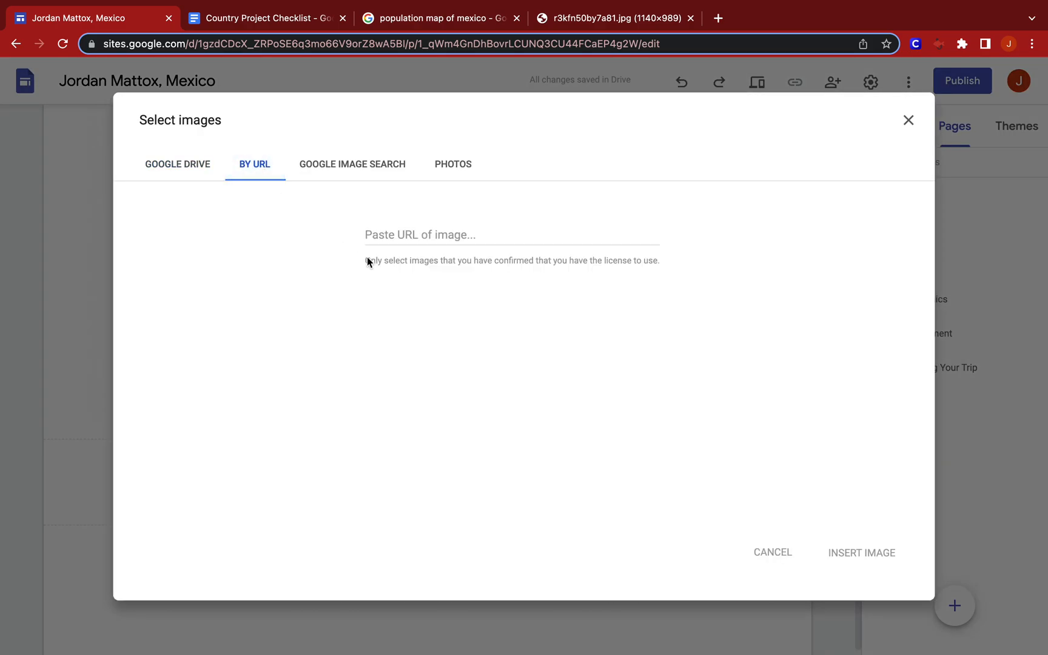
left_click(378, 245)
key("super+v")
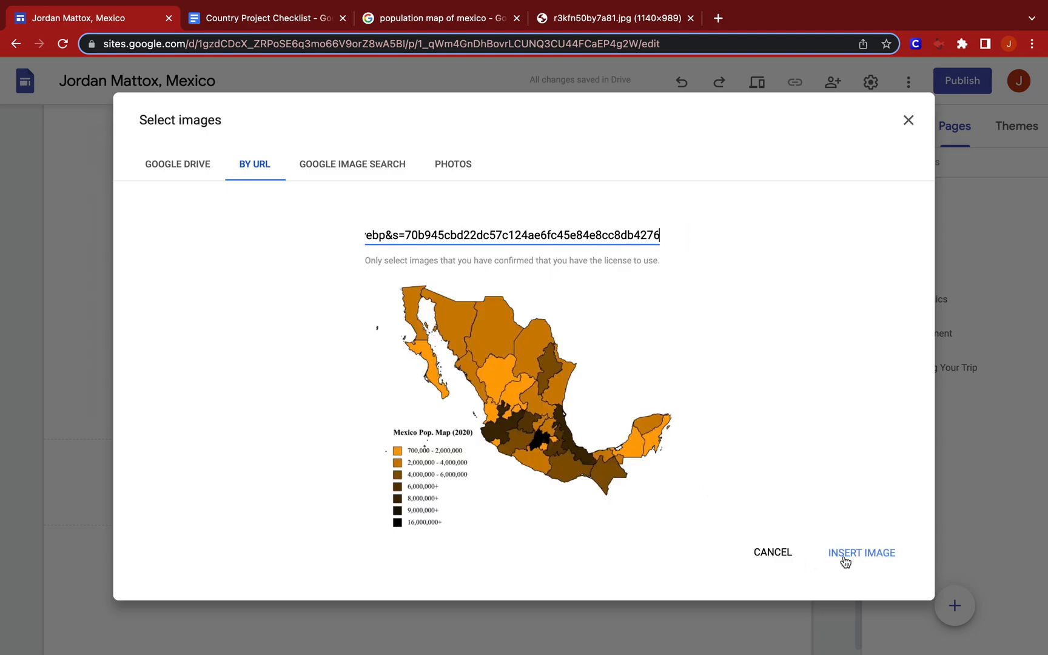
left_click(844, 558)
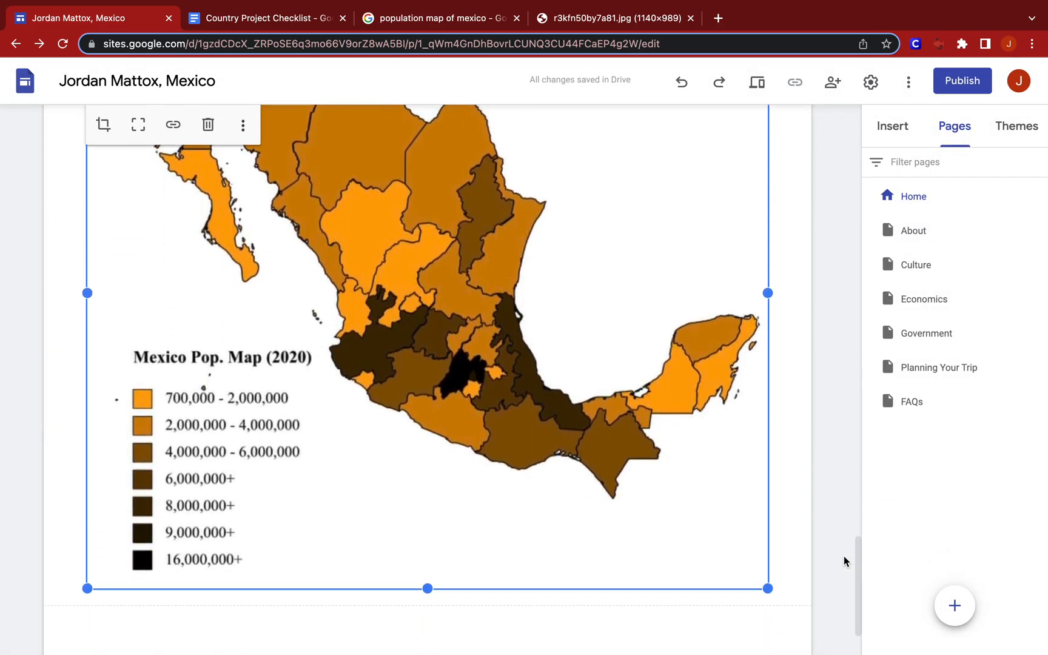
Review the whole Home page, from the Mexico header and welcome text through all four titled maps.
scroll(843, 556, "up", 10)
scroll(843, 556, "up", 15)
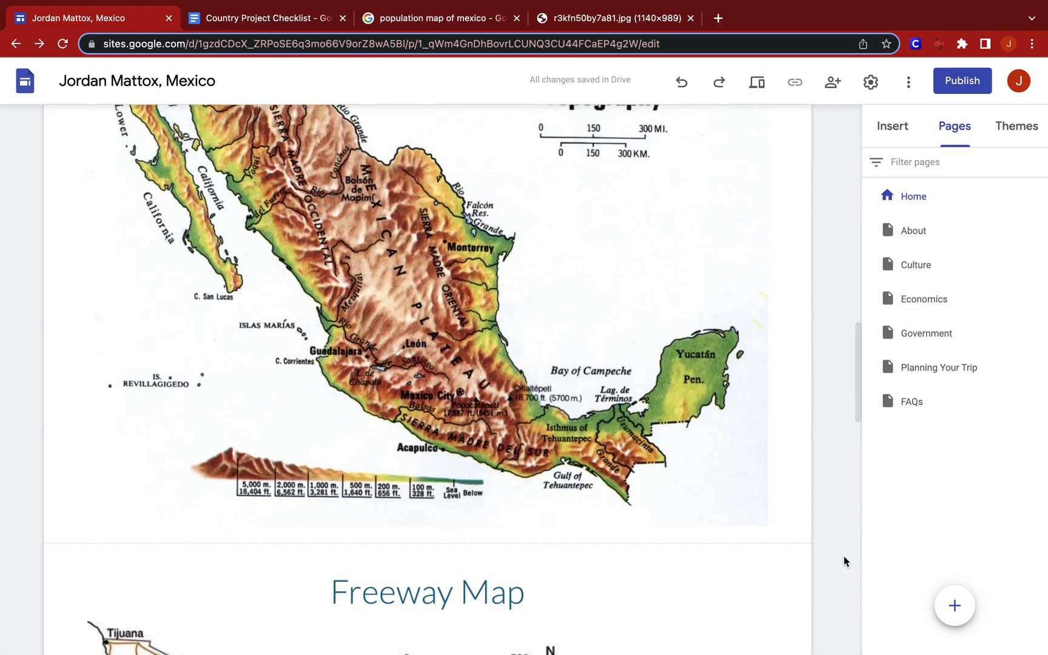
scroll(844, 555, "up", 3)
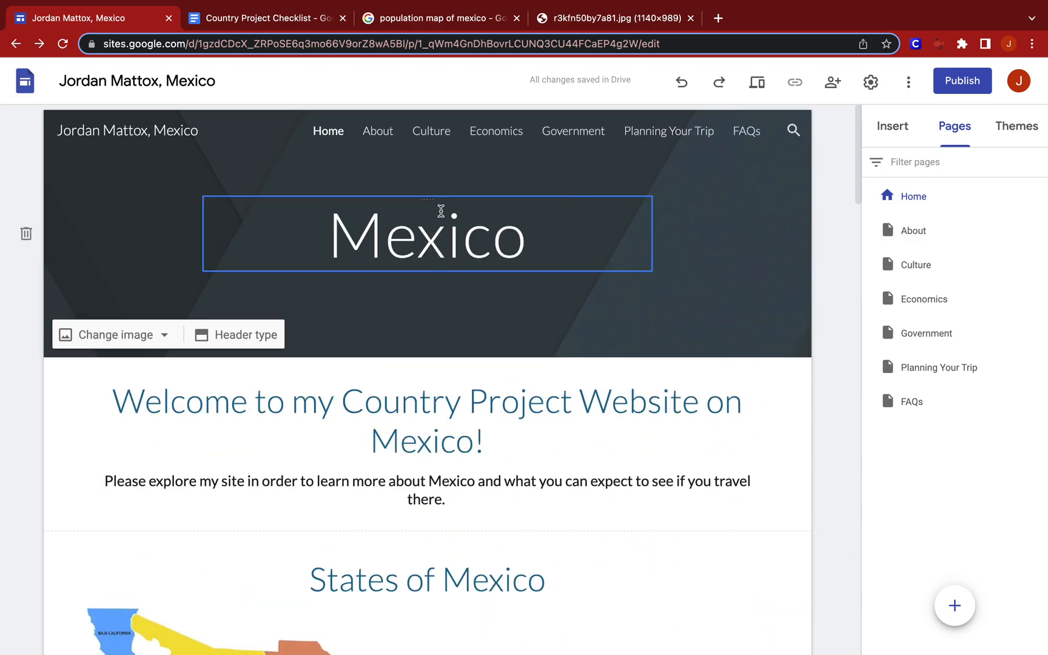
scroll(490, 420, "down", 2)
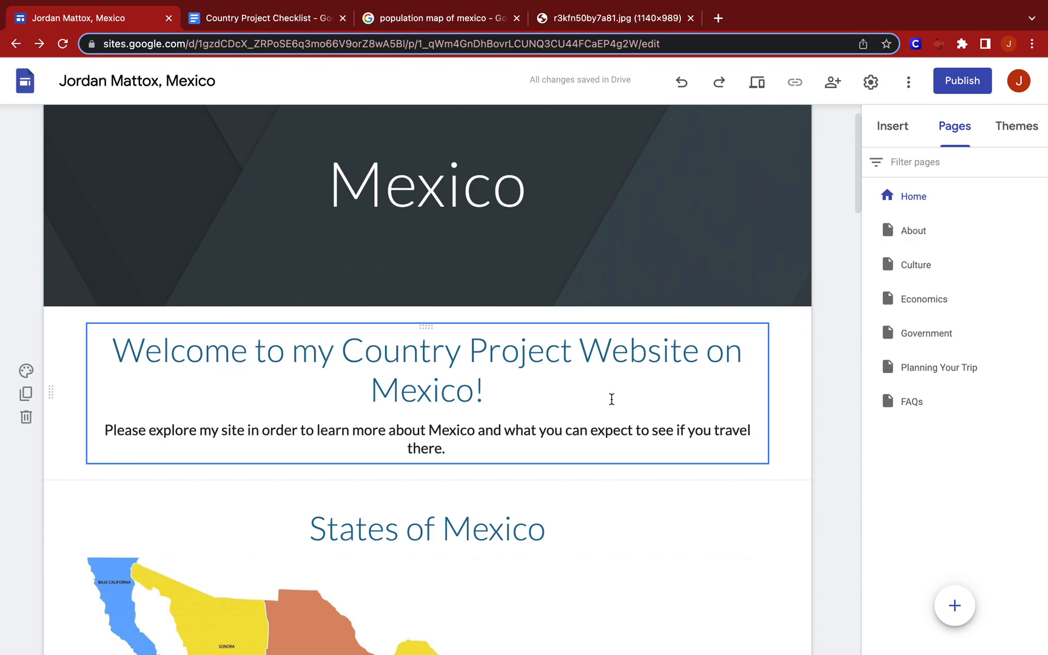
scroll(467, 413, "down", 2)
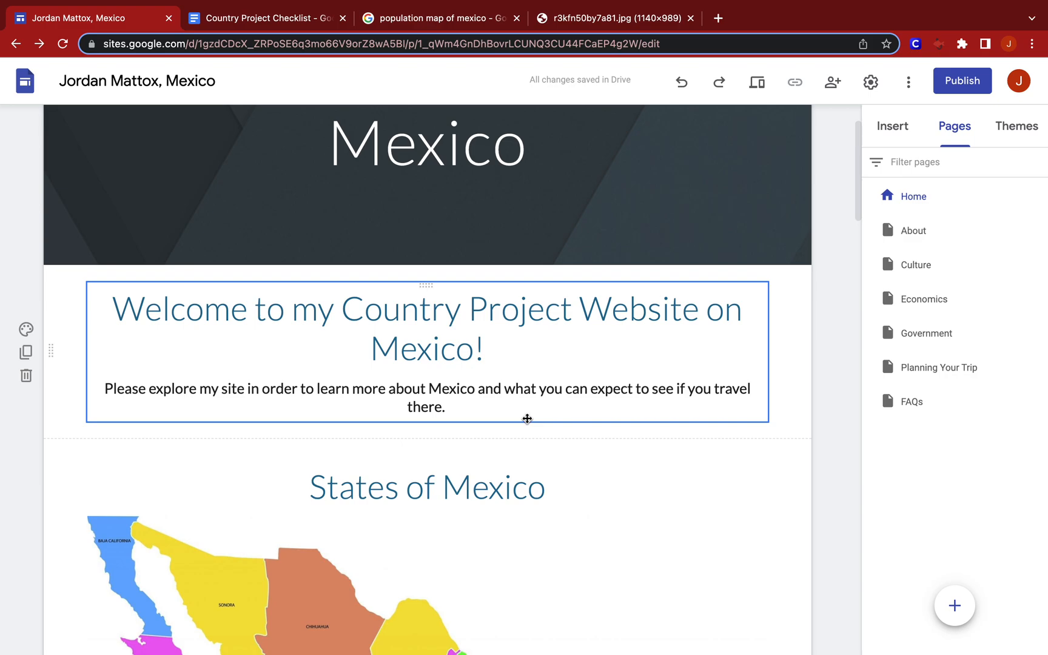
scroll(528, 418, "down", 10)
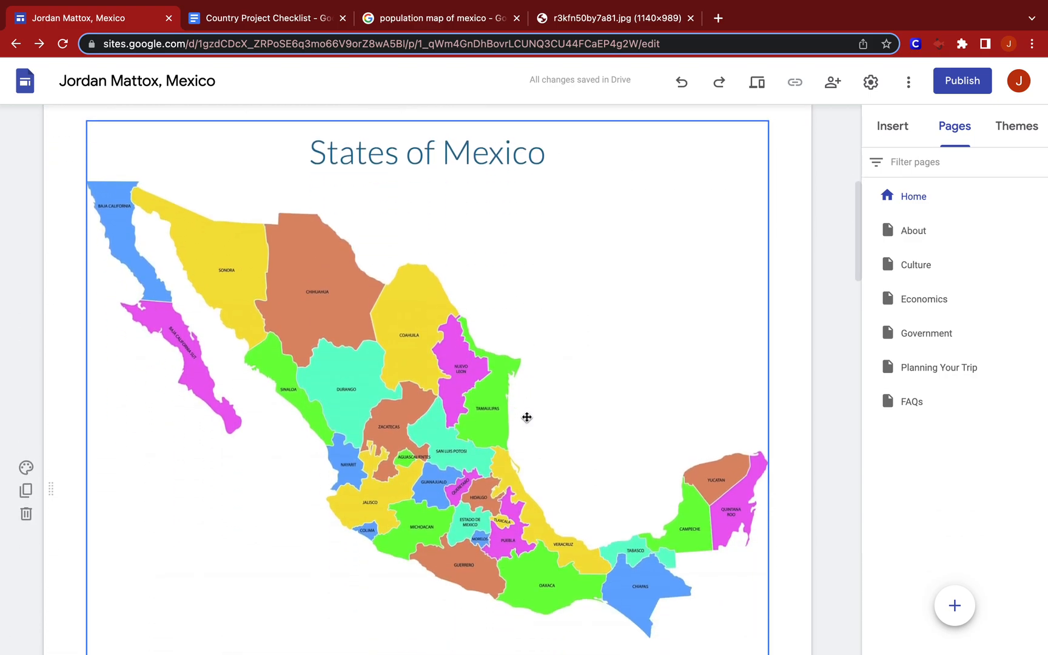
scroll(527, 417, "down", 15)
scroll(527, 418, "down", 14)
scroll(527, 417, "down", 9)
scroll(527, 417, "down", 16)
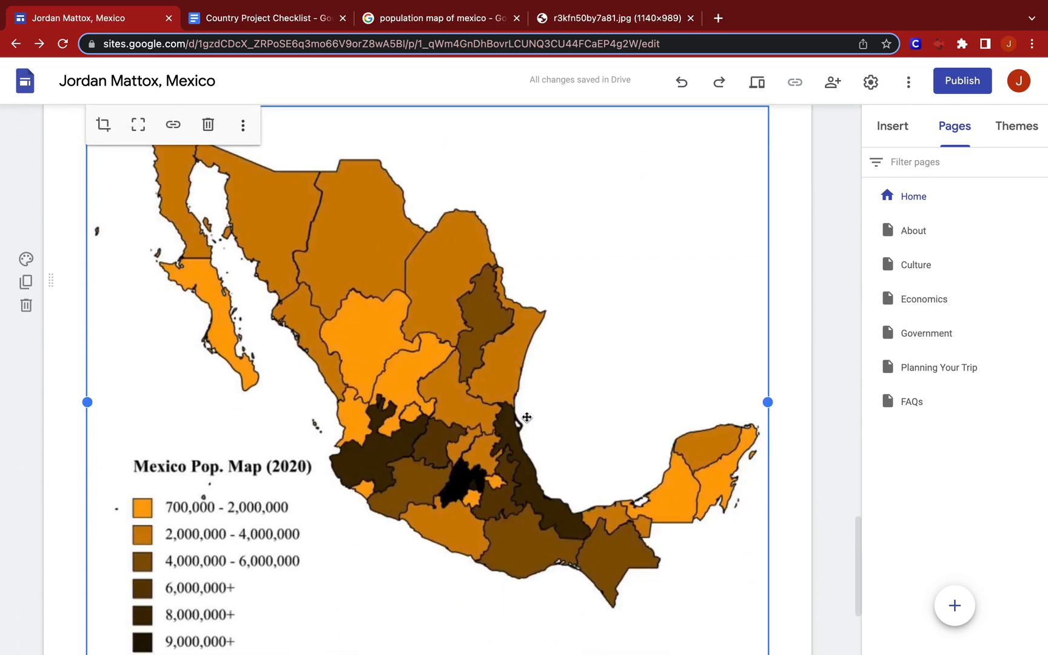
scroll(527, 417, "down", 3)
scroll(527, 418, "up", 1)
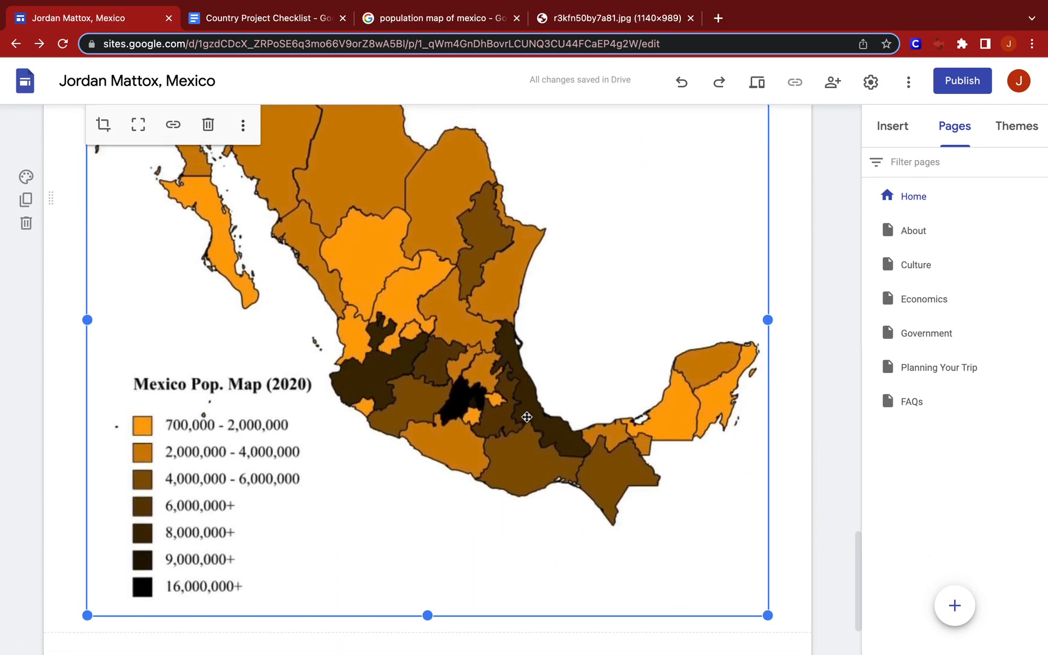
scroll(528, 417, "up", 20)
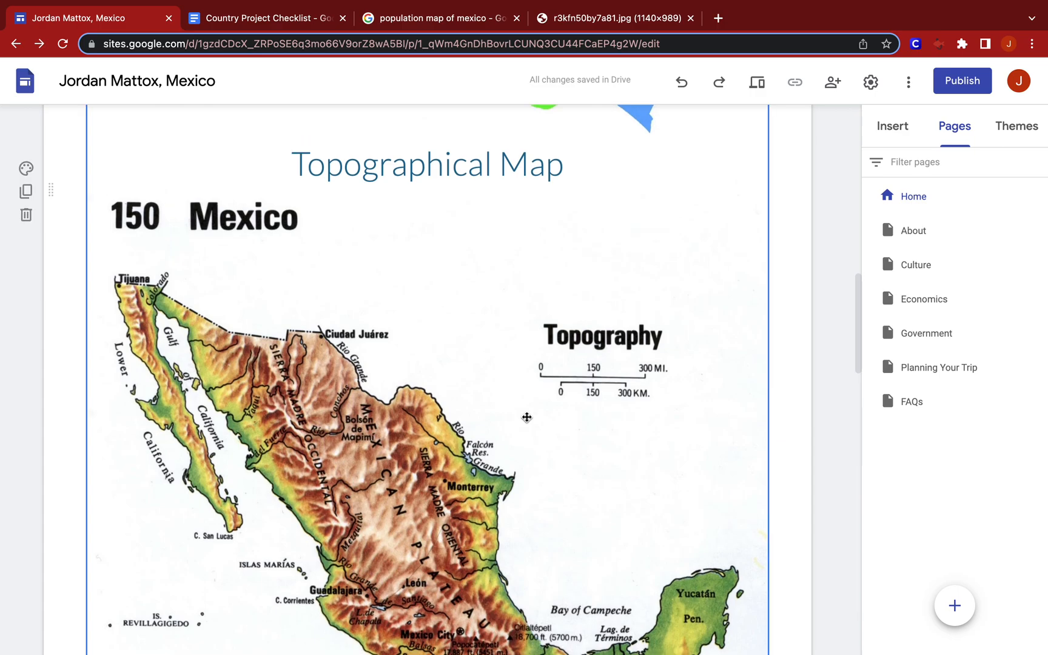
scroll(527, 417, "up", 5)
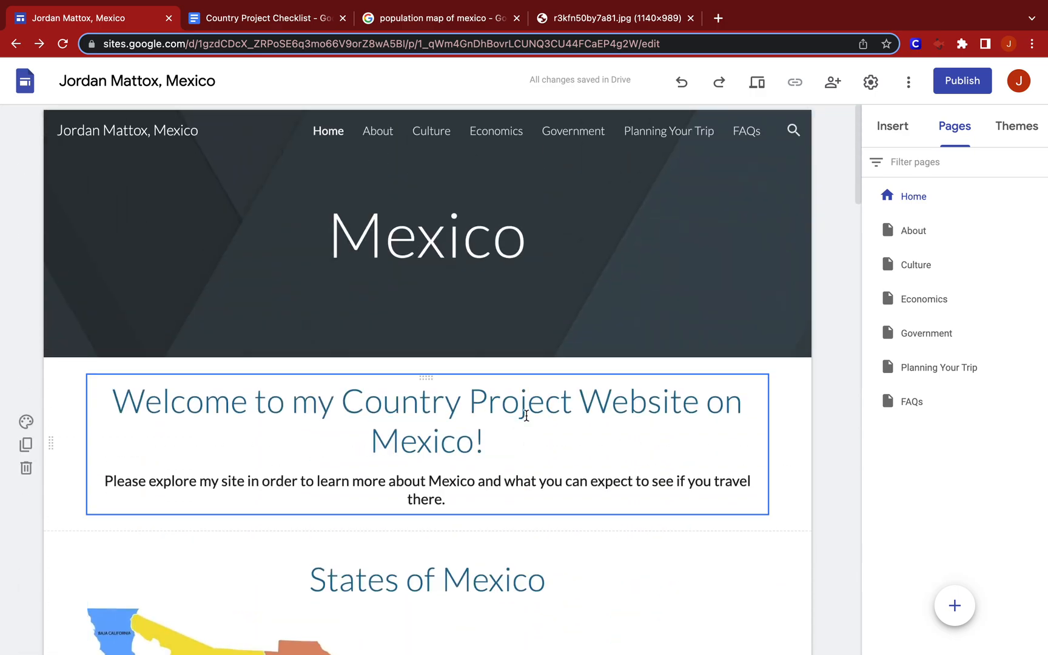